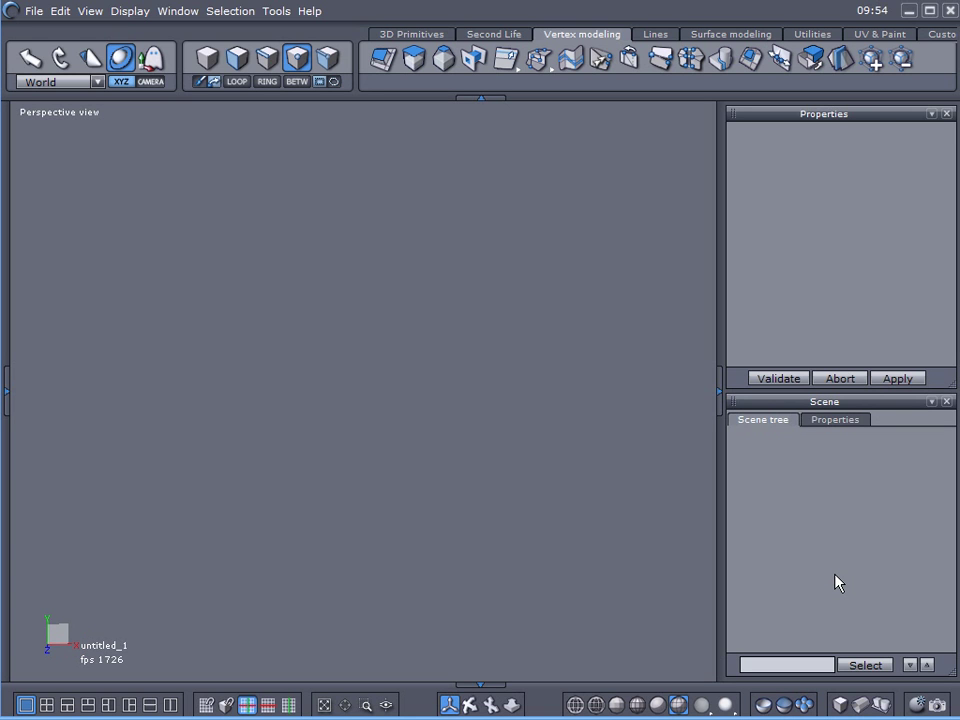
# Create a cylinder with a radius of about 8.3 and a height of about 7.3.
pyautogui.click(392, 33)
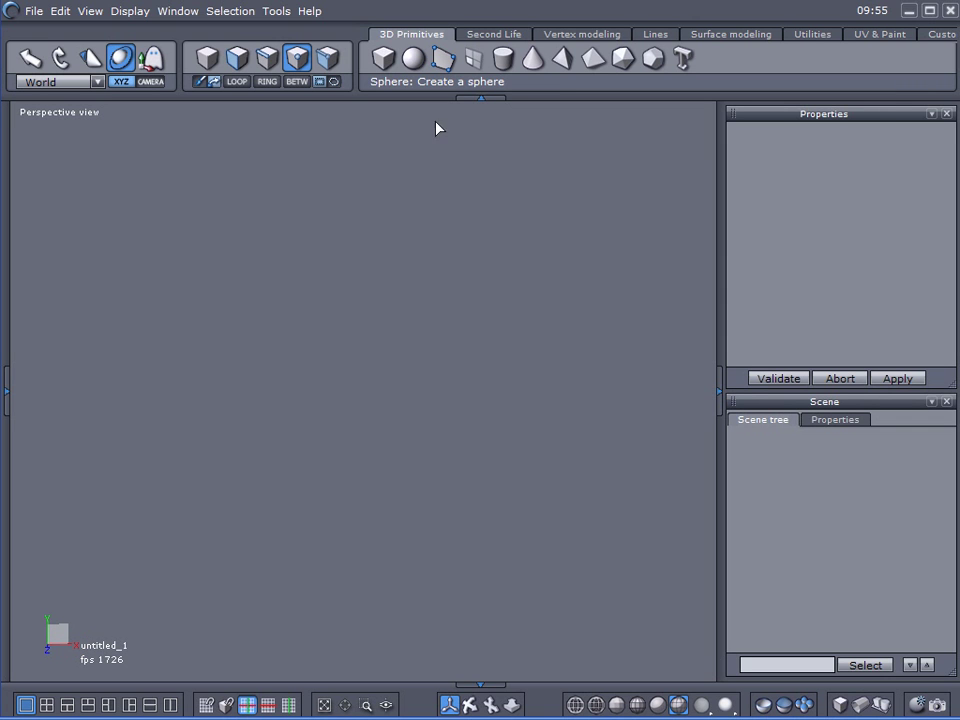
pyautogui.click(503, 58)
pyautogui.click(240, 190)
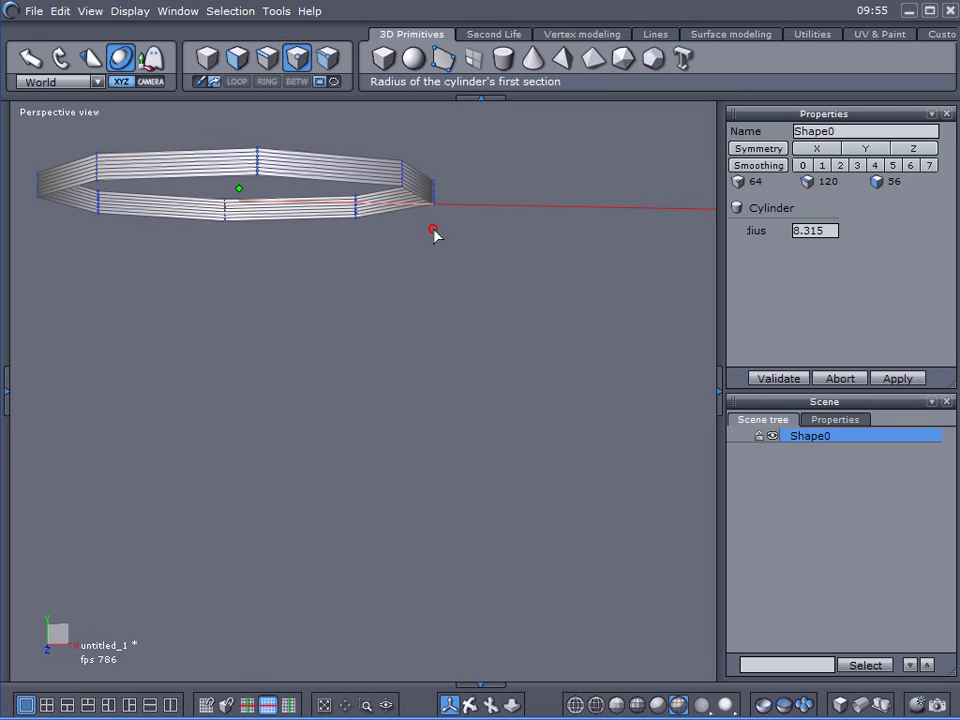
pyautogui.click(434, 231)
pyautogui.click(433, 375)
# Set the cylinder's tessellation to 20 points per section and 3 sections, and close both of its ends.
pyautogui.write('2')
pyautogui.doubleClick(820, 248)
pyautogui.write('3')
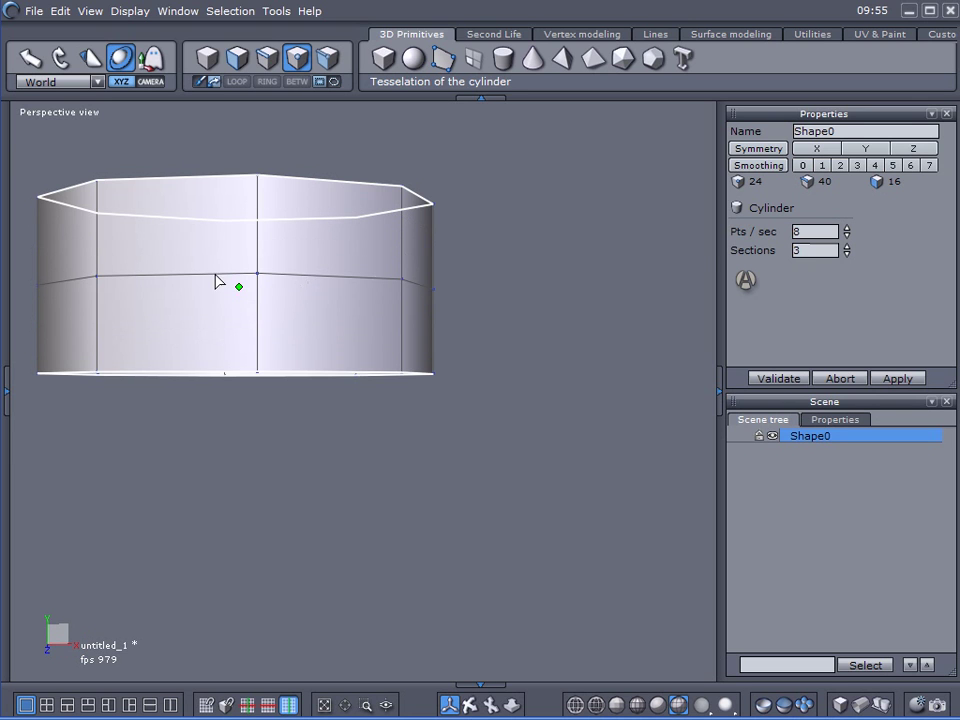
pyautogui.moveTo(489, 306); pyautogui.dragTo(578, 382, button='right')
pyautogui.click(827, 229)
pyautogui.doubleClick(805, 231)
pyautogui.write('27')
pyautogui.scroll(-7, 815, 231)
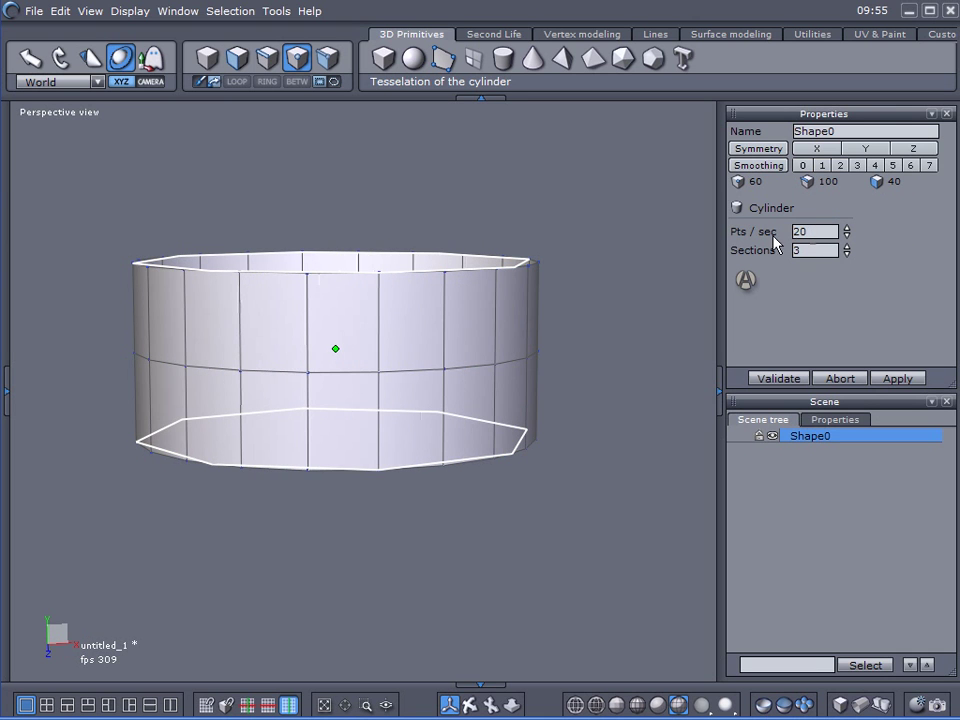
pyautogui.click(748, 284)
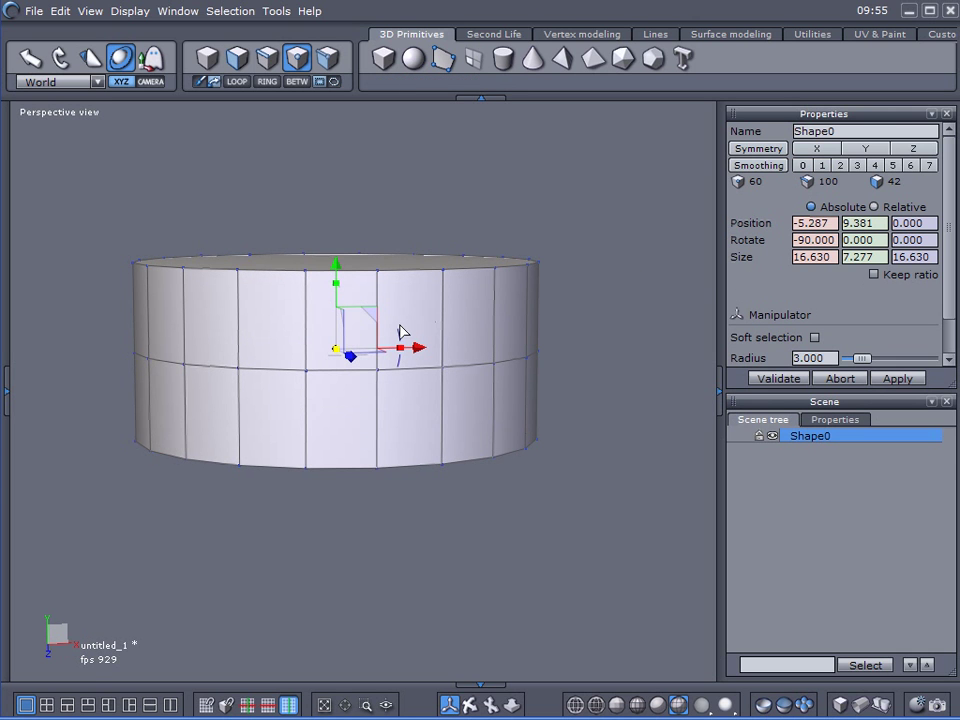
# Rotate the closed cylinder -90° about Z so it stands upright, and scale its thickness along X to about 3.64.
pyautogui.moveTo(398, 338); pyautogui.dragTo(369, 422)
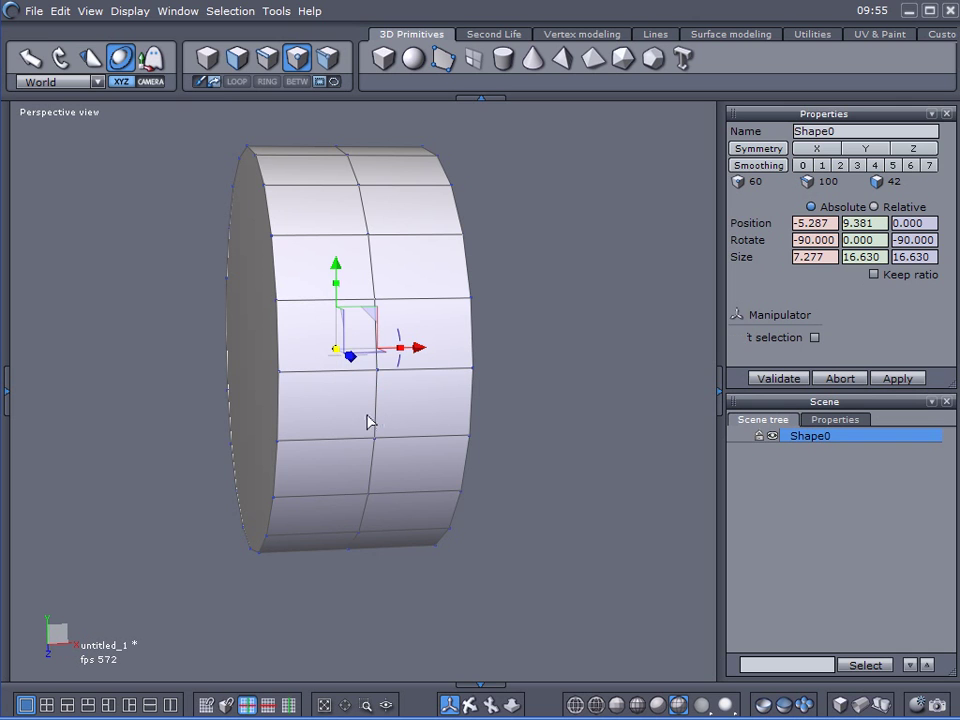
pyautogui.moveTo(403, 358); pyautogui.dragTo(371, 364)
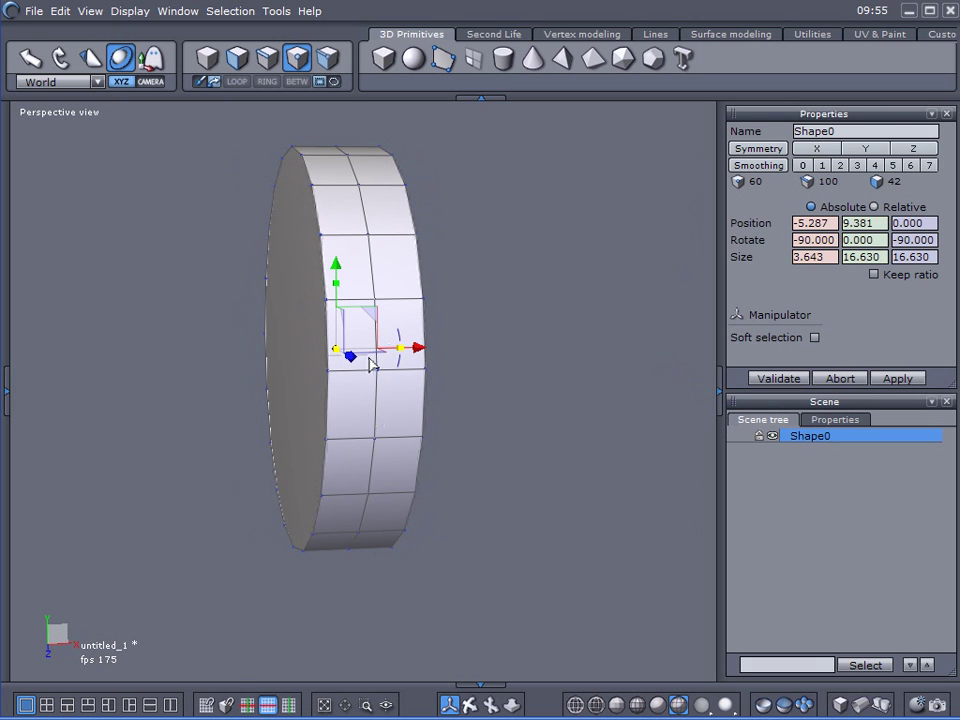
pyautogui.moveTo(369, 364); pyautogui.dragTo(440, 170, button='right')
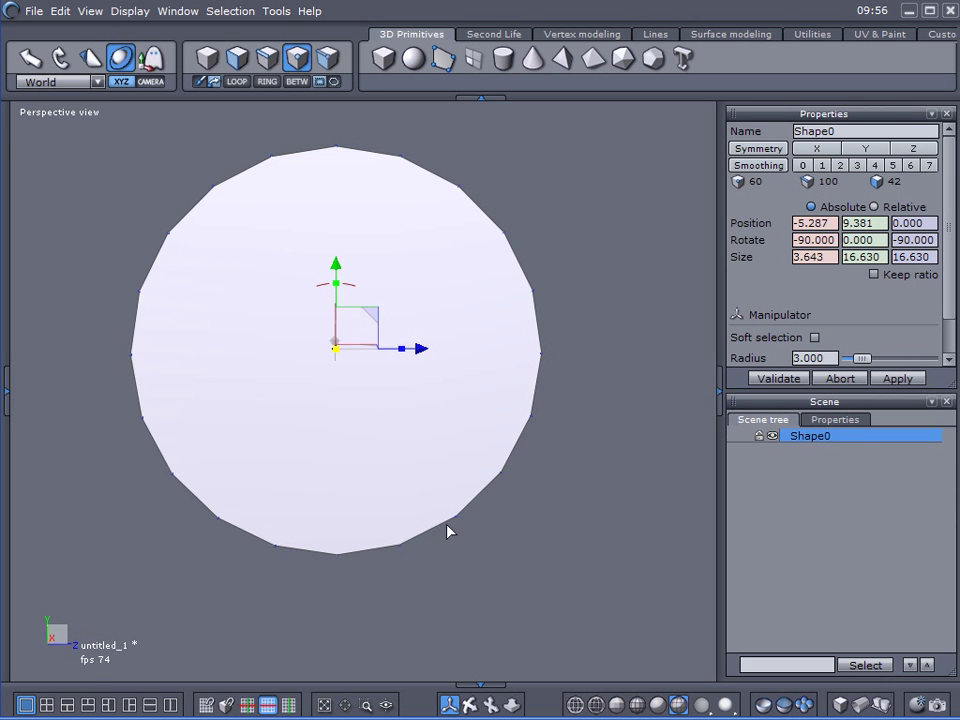
# Extrude both flat end caps together in five successive, progressively smaller sections with Sweep/Extrude to form rounded tire sidewalls.
pyautogui.moveTo(614, 392); pyautogui.dragTo(332, 401, button='right')
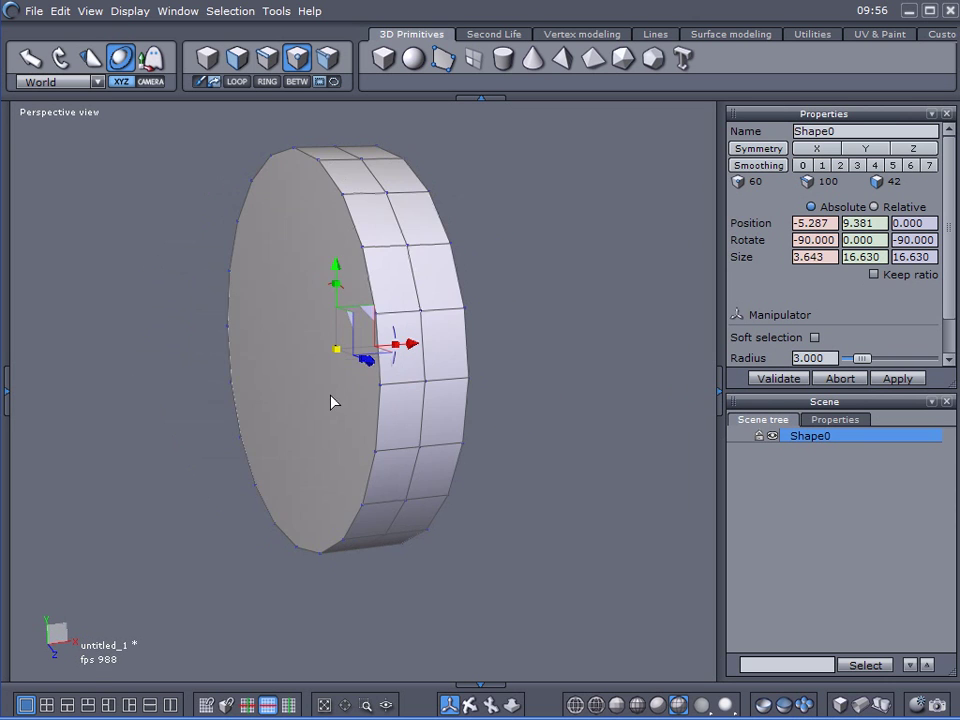
pyautogui.click(236, 60)
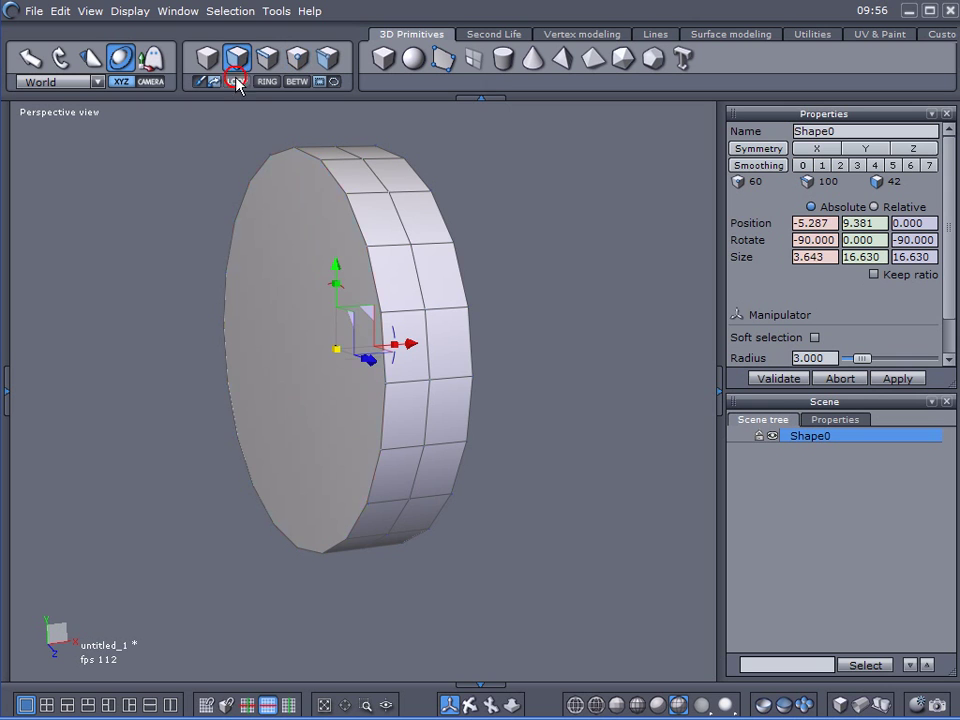
pyautogui.click(454, 272)
pyautogui.moveTo(454, 272); pyautogui.dragTo(165, 287, button='right')
pyautogui.keyDown('shift'); pyautogui.click(380, 270); pyautogui.keyUp('shift')
pyautogui.moveTo(51, 418); pyautogui.dragTo(506, 414, button='right')
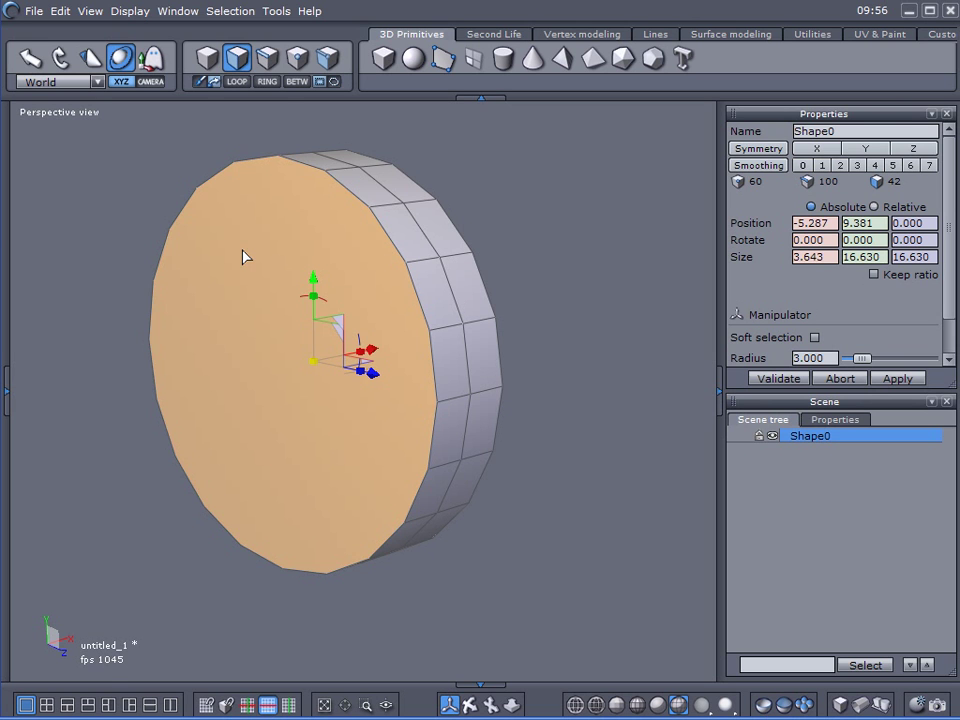
pyautogui.moveTo(243, 257); pyautogui.dragTo(92, 261, button='right')
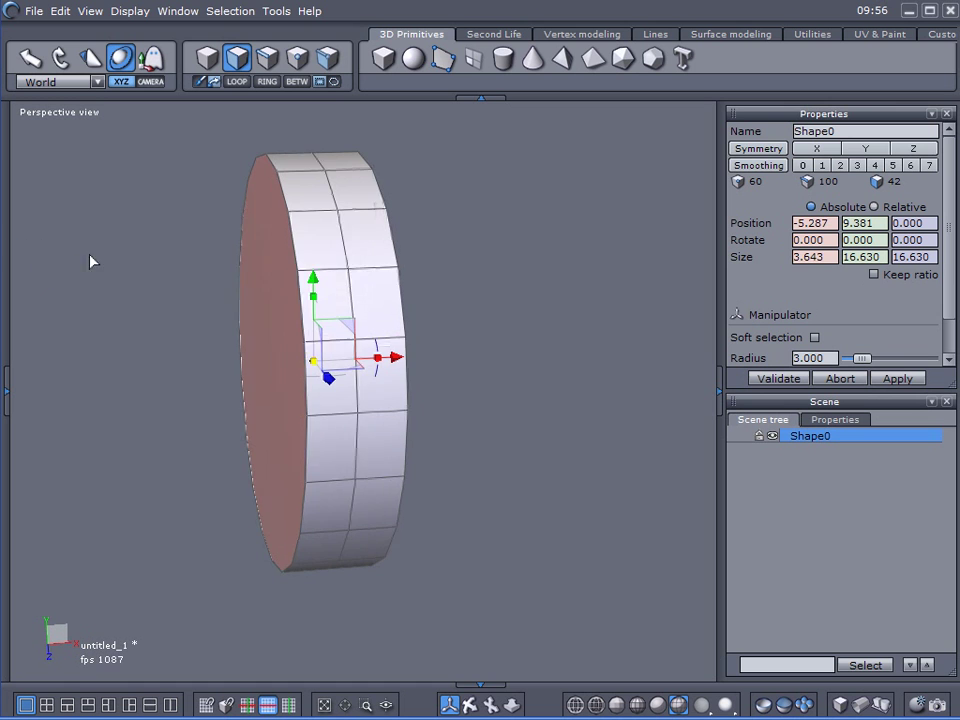
pyautogui.click(566, 34)
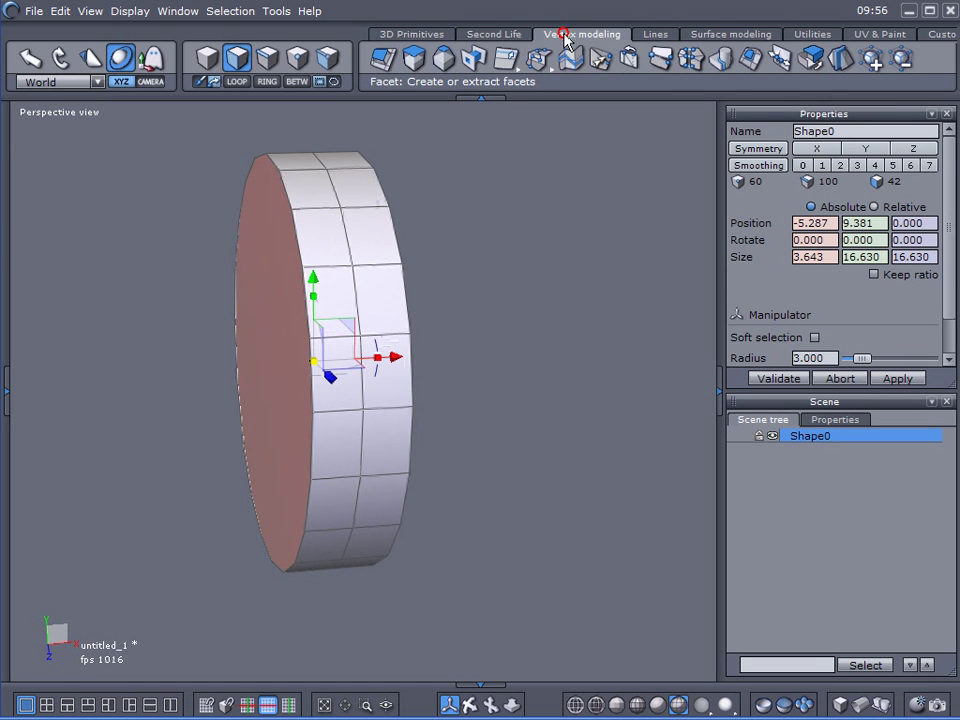
pyautogui.click(428, 60)
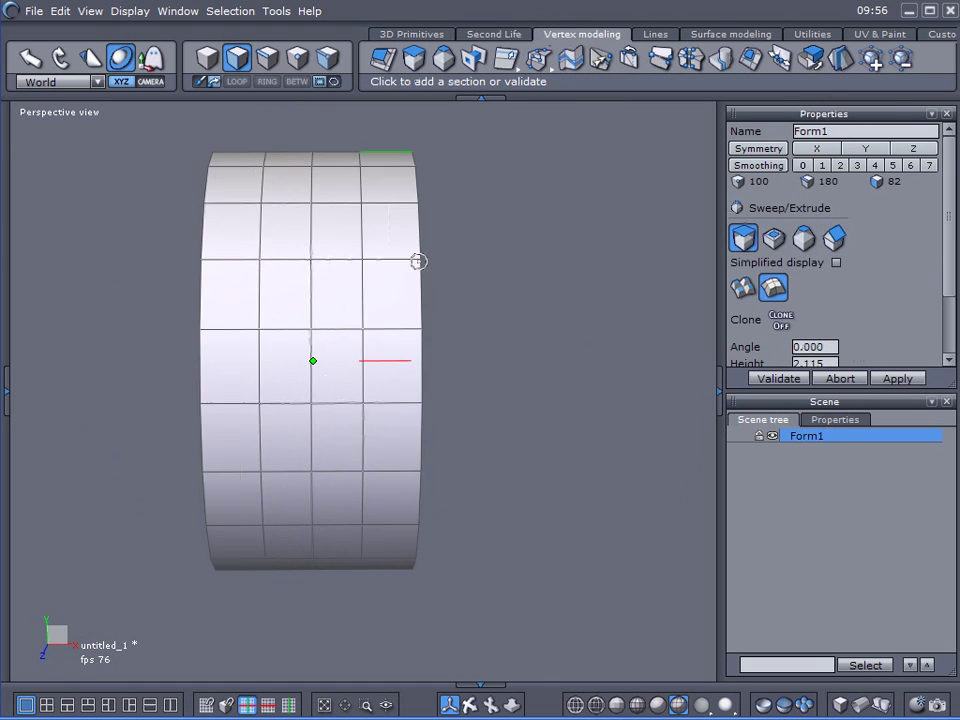
pyautogui.scroll(5, 406, 190)
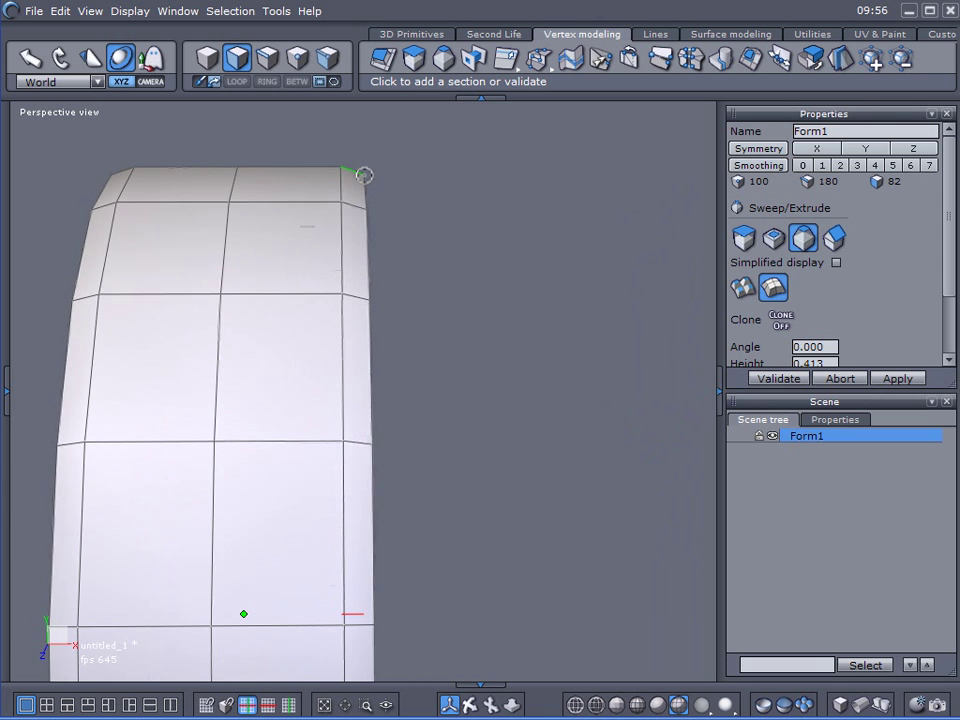
pyautogui.click(365, 176)
pyautogui.click(380, 187)
pyautogui.click(399, 208)
pyautogui.click(414, 247)
pyautogui.click(409, 274)
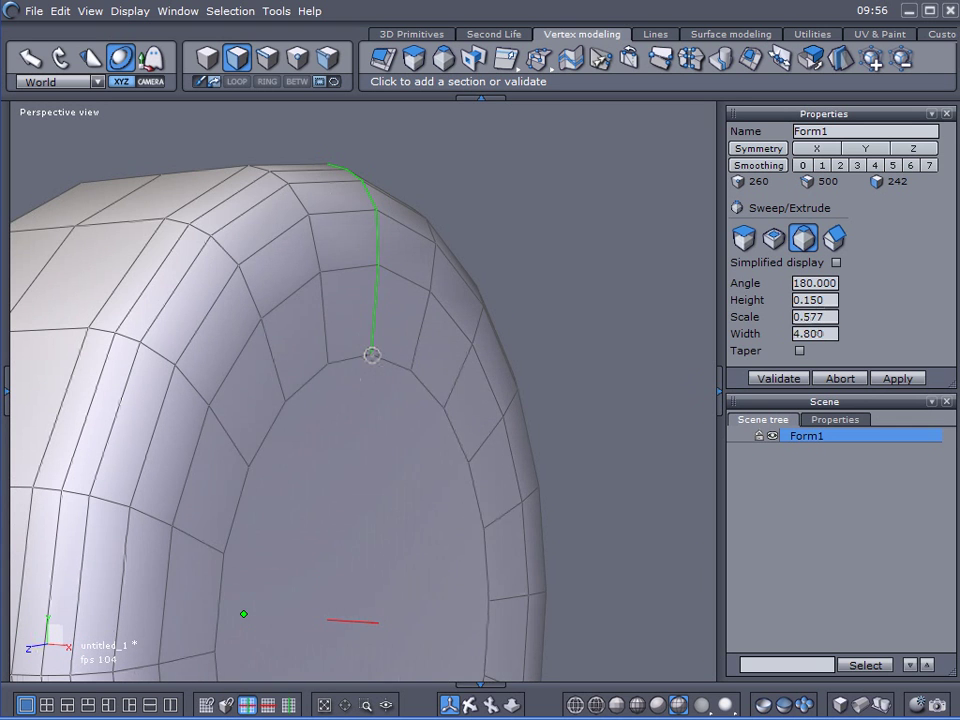
pyautogui.click(767, 380)
# Delete the central face on each side of the tire to open the wheel hole.
pyautogui.scroll(-3, 584, 323)
pyautogui.scroll(2, 587, 323)
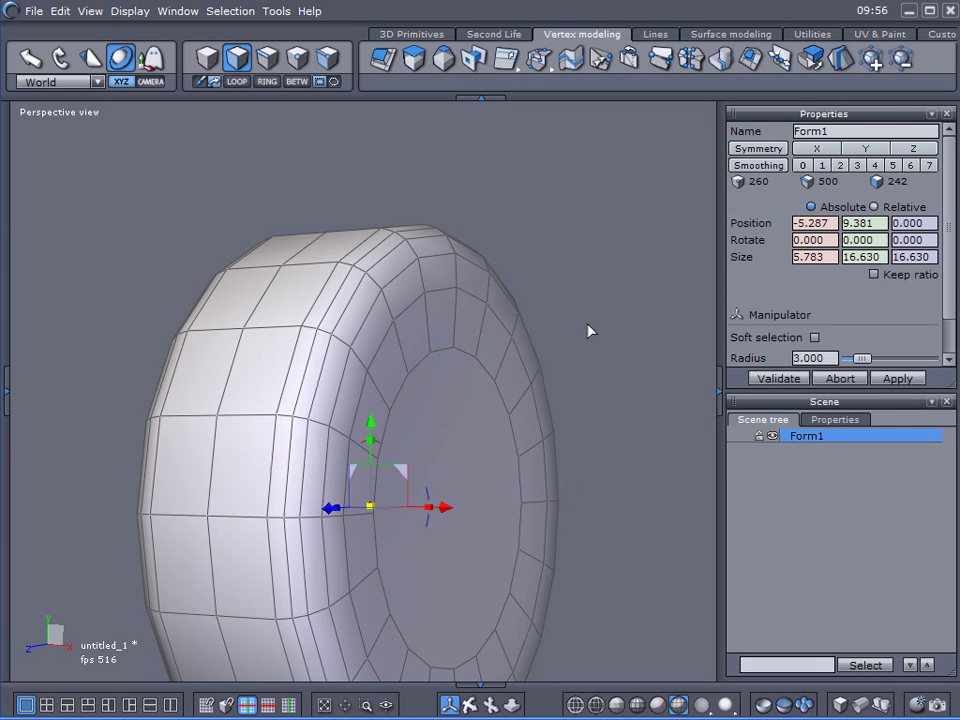
pyautogui.moveTo(587, 323); pyautogui.dragTo(574, 318, button='middle')
pyautogui.moveTo(574, 323); pyautogui.dragTo(364, 210, button='right')
pyautogui.click(257, 403)
pyautogui.moveTo(257, 403); pyautogui.dragTo(384, 492, button='right')
pyautogui.press('Delete')
pyautogui.click(278, 376)
pyautogui.press('Delete')
pyautogui.scroll(-2, 572, 300)
# Scale the tire narrower along X to a width of about 4.54.
pyautogui.moveTo(570, 313); pyautogui.dragTo(253, 457, button='right')
pyautogui.moveTo(448, 392)
pyautogui.mouseDown()
pyautogui.moveTo(424, 401)
pyautogui.moveTo(433, 399)
pyautogui.mouseUp()
pyautogui.moveTo(433, 399); pyautogui.dragTo(188, 295, button='right')
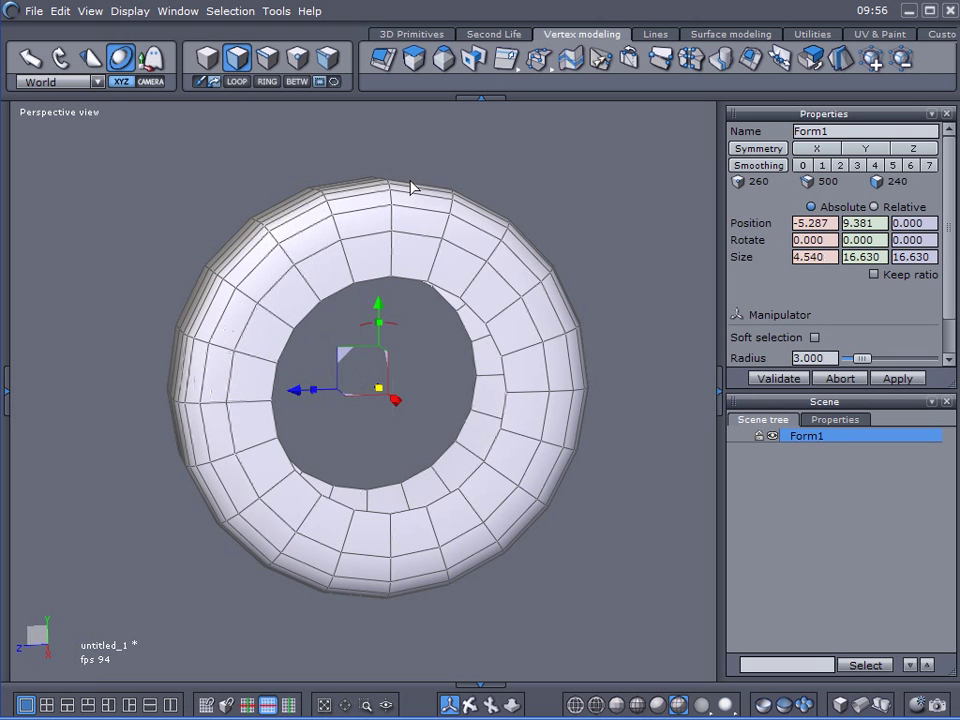
pyautogui.moveTo(76, 242); pyautogui.dragTo(394, 272, button='right')
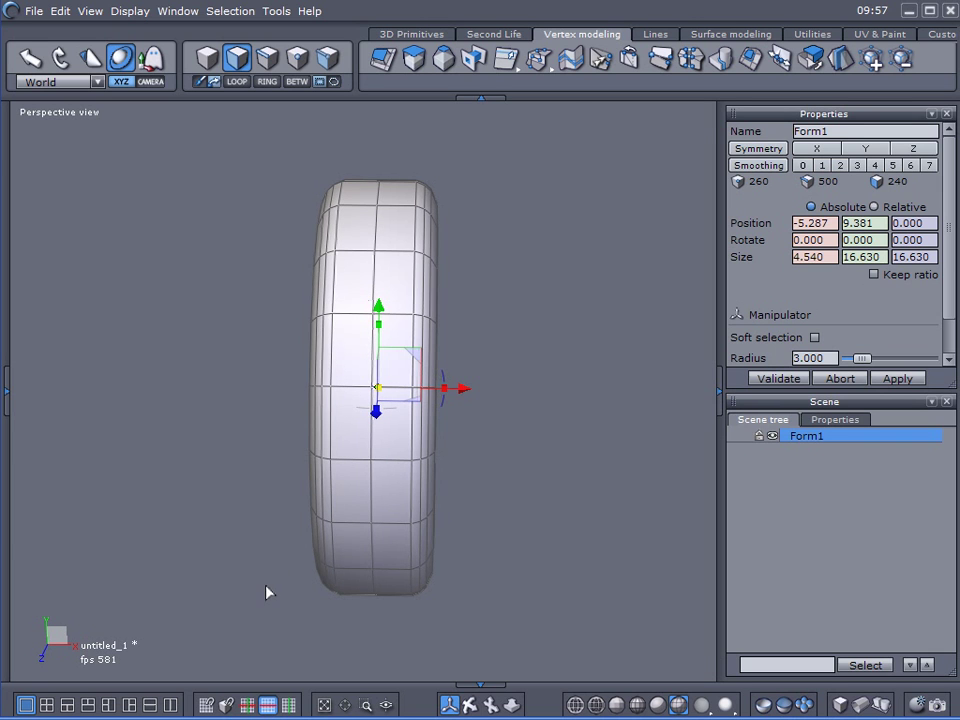
# Split the workspace into two viewports, with the perspective view beside a UV view.
pyautogui.click(171, 704)
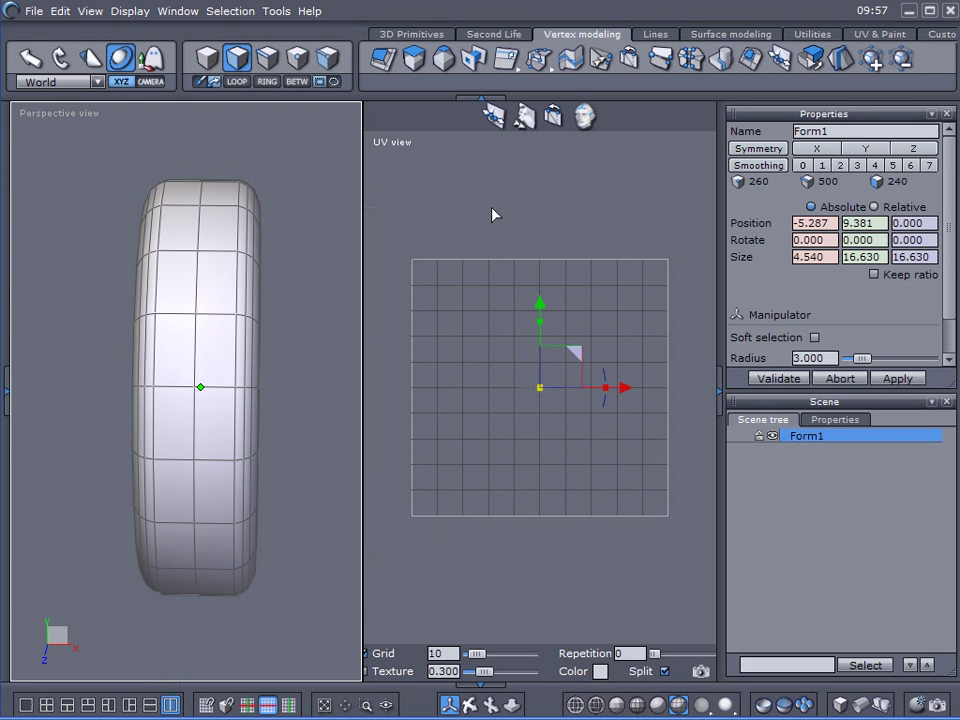
pyautogui.click(389, 147)
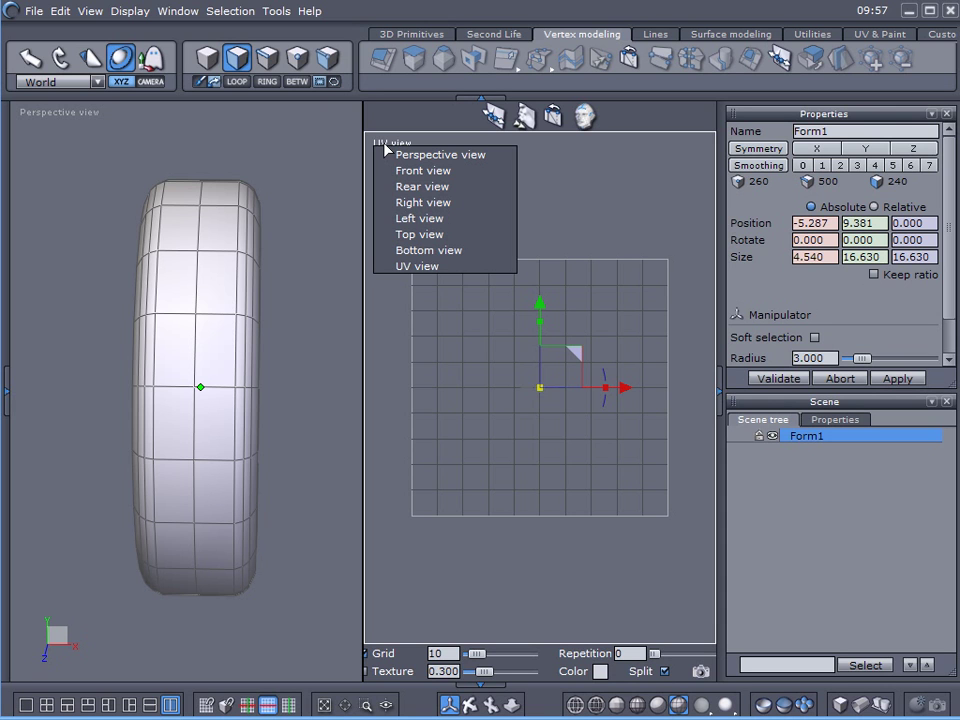
pyautogui.click(428, 268)
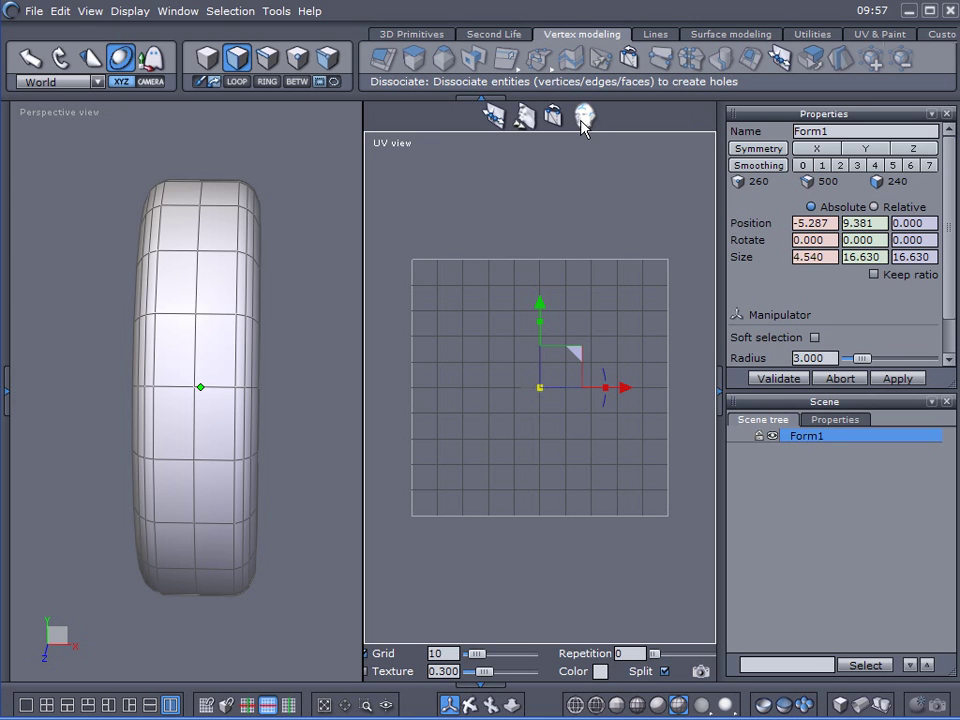
# Start the Unfold tool on the tire and set its definition mode to seams, facing the tire side-on.
pyautogui.moveTo(266, 347); pyautogui.dragTo(118, 357, button='right')
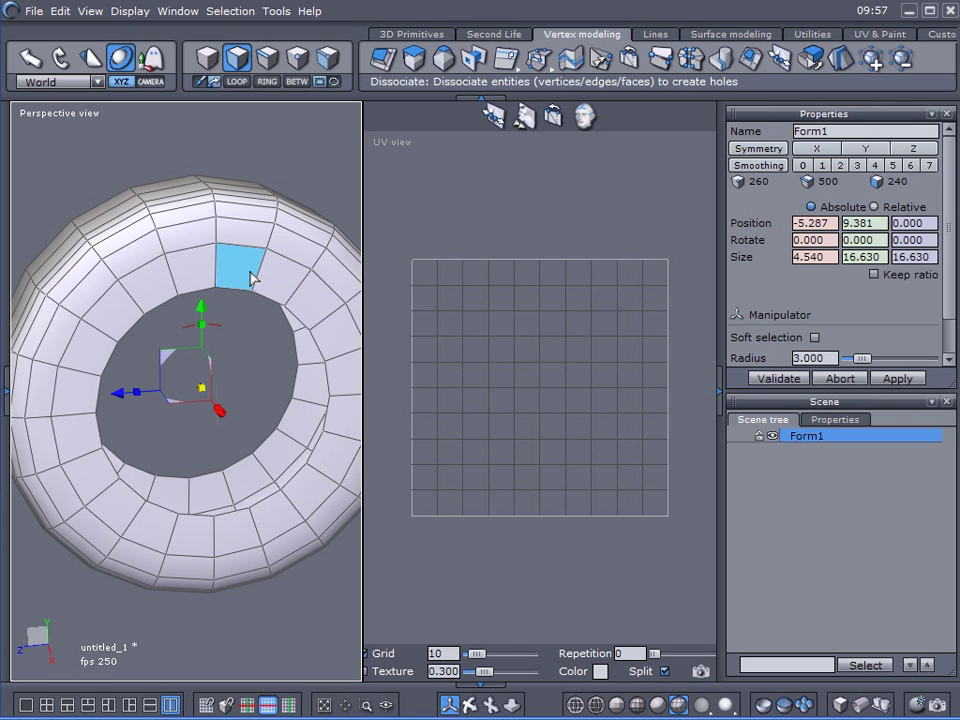
pyautogui.click(586, 118)
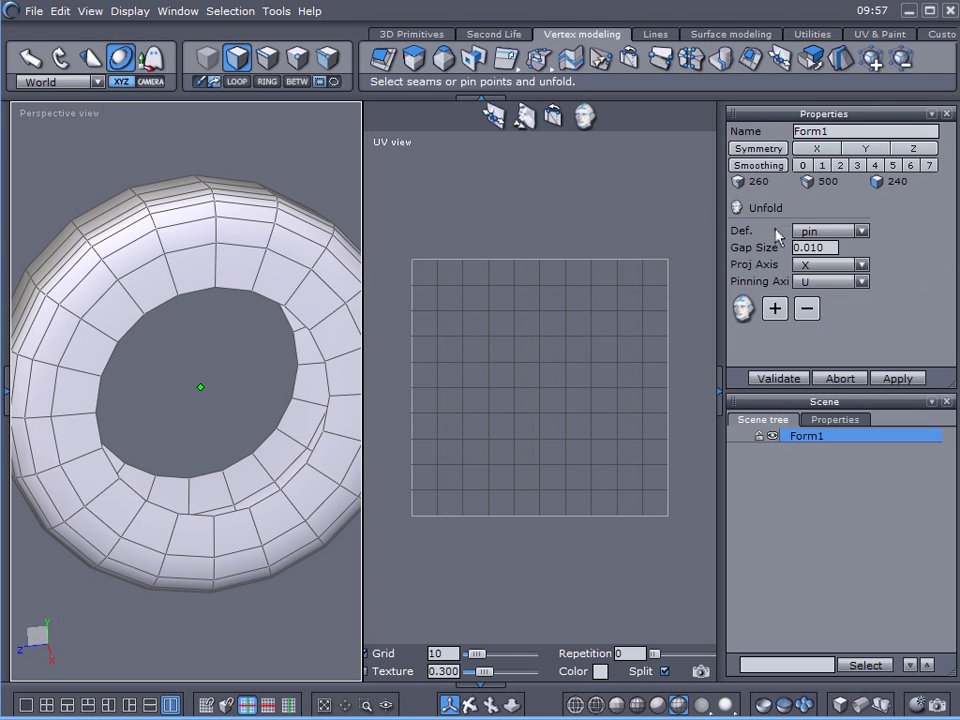
pyautogui.click(268, 60)
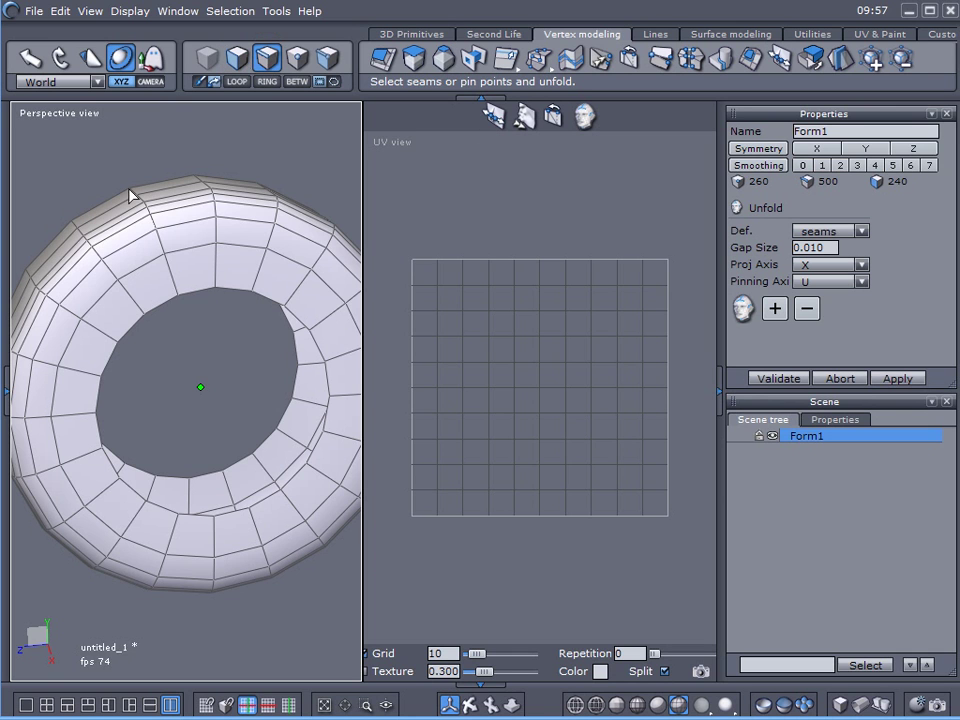
pyautogui.click(862, 232)
pyautogui.click(862, 235)
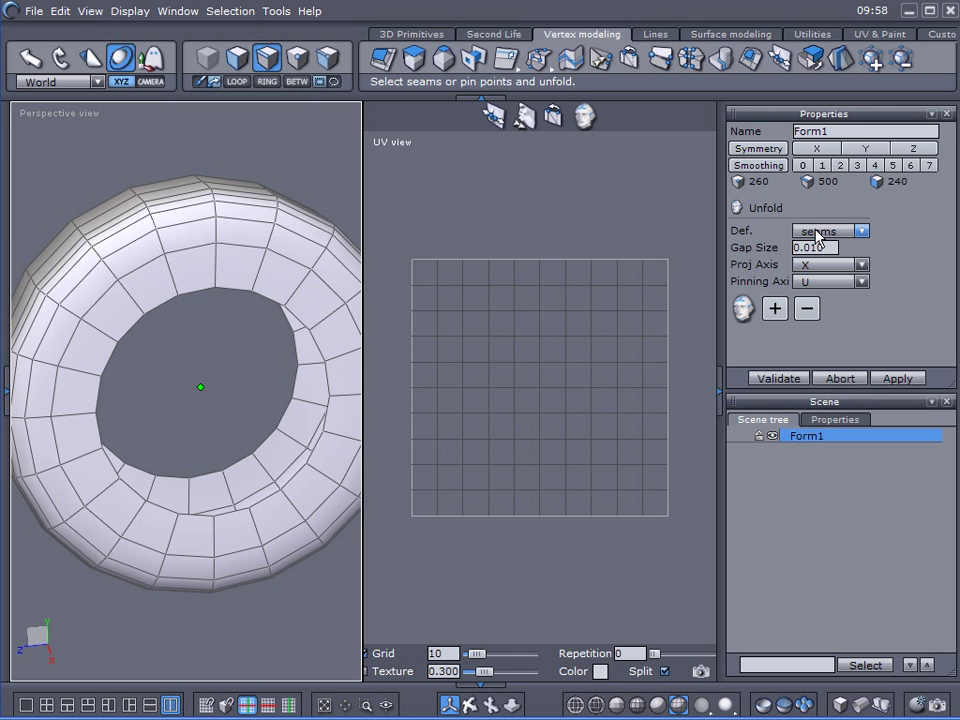
pyautogui.click(300, 60)
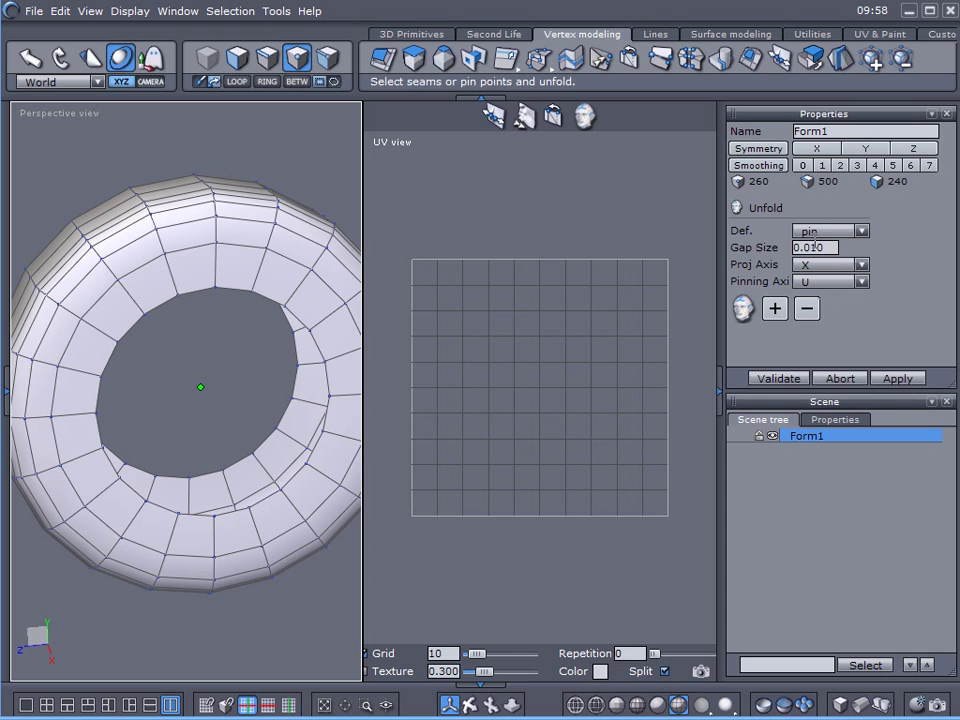
pyautogui.click(274, 54)
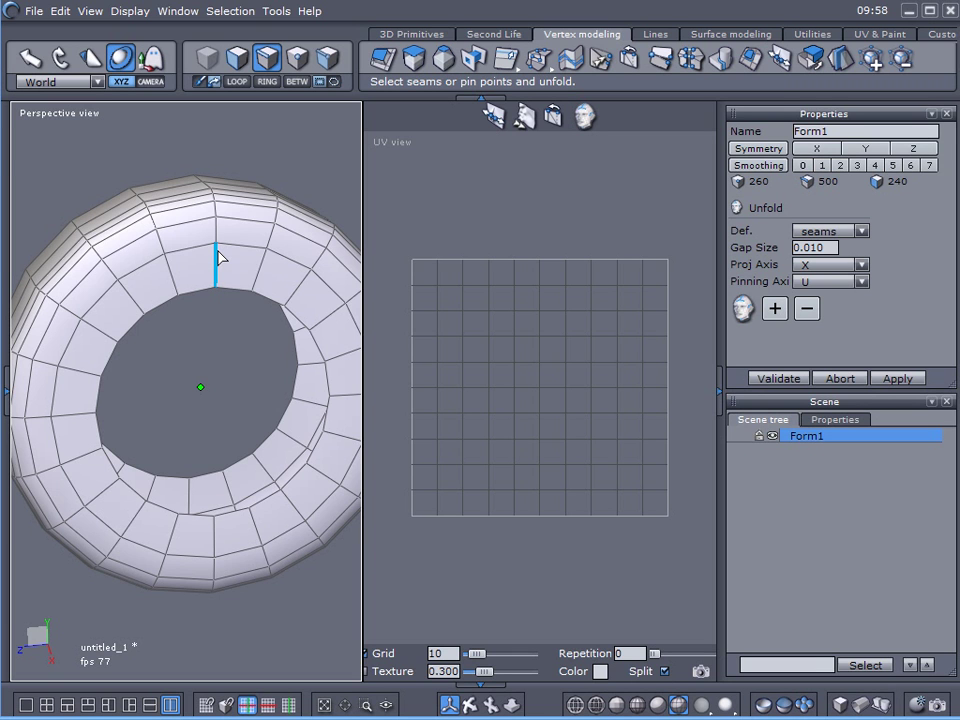
pyautogui.moveTo(236, 354); pyautogui.dragTo(226, 393, button='middle')
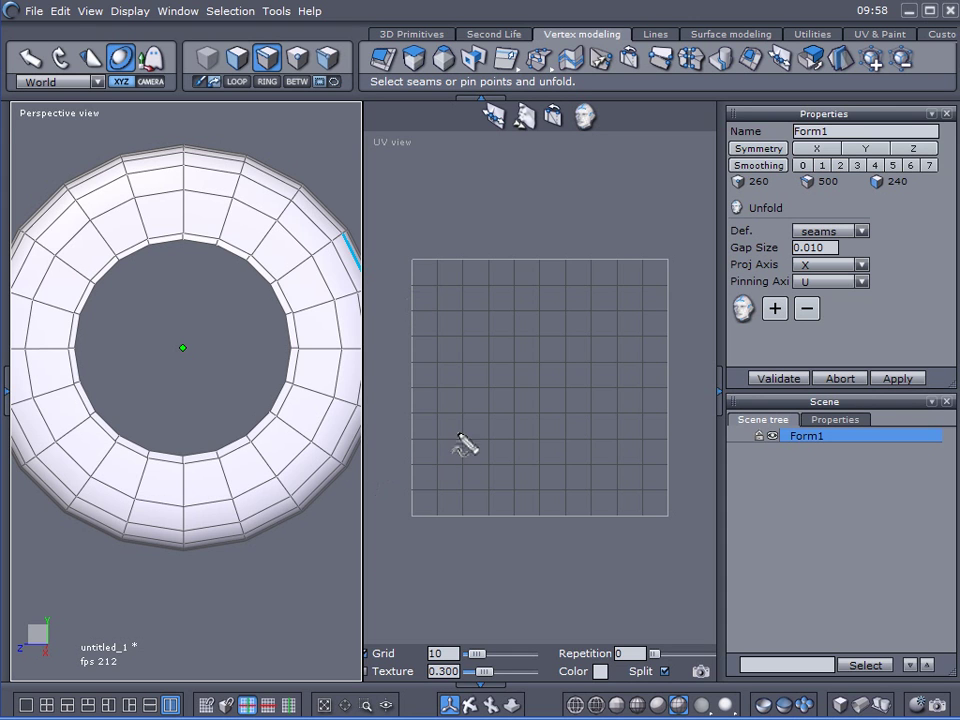
pyautogui.moveTo(412, 441)
pyautogui.mouseDown()
pyautogui.moveTo(414, 497)
pyautogui.moveTo(439, 510)
pyautogui.moveTo(670, 512)
pyautogui.moveTo(677, 424)
pyautogui.moveTo(422, 416)
pyautogui.moveTo(426, 437)
pyautogui.moveTo(416, 448)
pyautogui.moveTo(656, 454)
pyautogui.moveTo(429, 474)
pyautogui.mouseUp()
pyautogui.moveTo(537, 440)
pyautogui.mouseDown()
pyautogui.moveTo(431, 441)
pyautogui.moveTo(643, 438)
pyautogui.moveTo(416, 433)
pyautogui.moveTo(600, 435)
pyautogui.moveTo(441, 483)
pyautogui.moveTo(654, 484)
pyautogui.moveTo(433, 497)
pyautogui.moveTo(656, 495)
pyautogui.moveTo(422, 503)
pyautogui.moveTo(673, 504)
pyautogui.moveTo(664, 424)
pyautogui.moveTo(656, 501)
pyautogui.moveTo(660, 425)
pyautogui.moveTo(634, 433)
pyautogui.moveTo(634, 521)
pyautogui.moveTo(613, 424)
pyautogui.moveTo(610, 510)
pyautogui.moveTo(585, 418)
pyautogui.moveTo(568, 500)
pyautogui.moveTo(513, 422)
pyautogui.moveTo(514, 493)
pyautogui.moveTo(499, 418)
pyautogui.moveTo(477, 485)
pyautogui.moveTo(456, 424)
pyautogui.moveTo(452, 459)
pyautogui.moveTo(433, 420)
pyautogui.mouseUp()
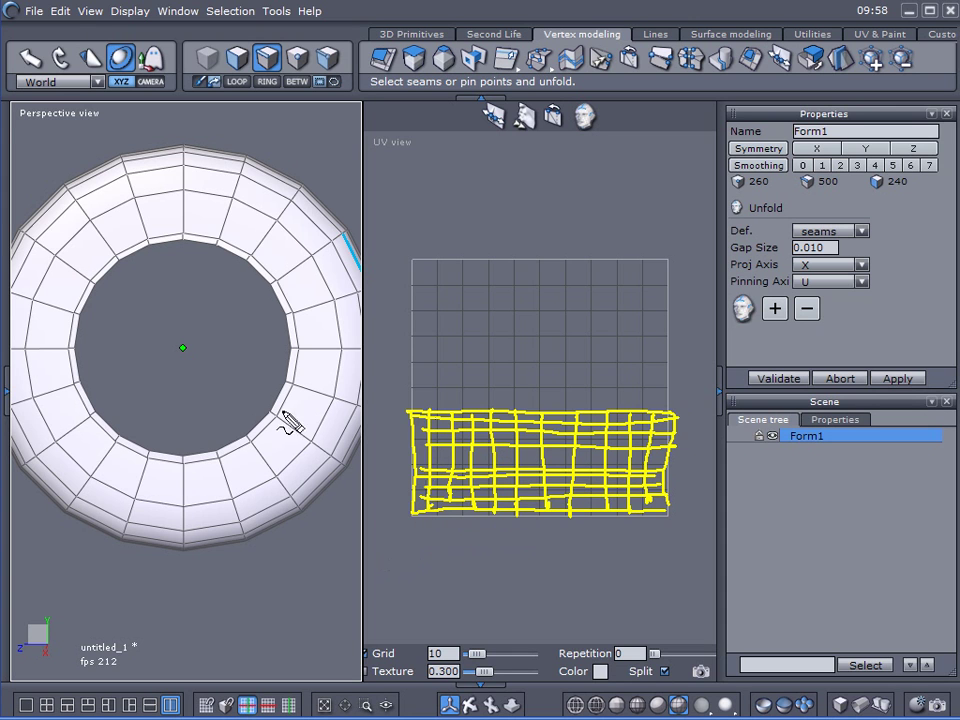
pyautogui.moveTo(672, 403); pyautogui.dragTo(649, 407)
pyautogui.moveTo(180, 127); pyautogui.dragTo(182, 278)
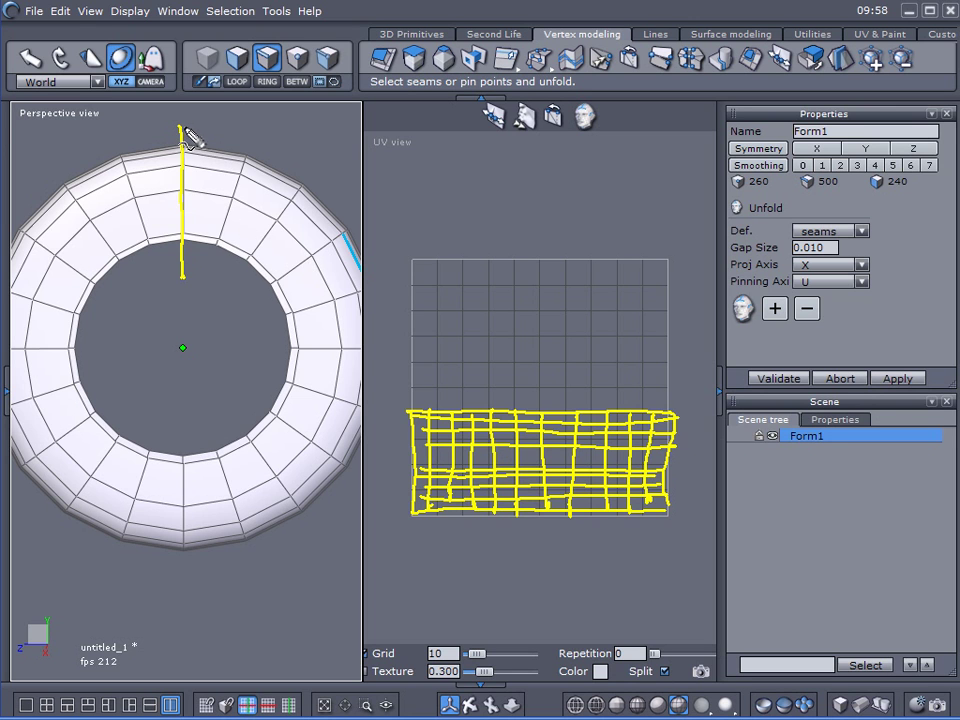
pyautogui.moveTo(184, 133); pyautogui.dragTo(186, 268)
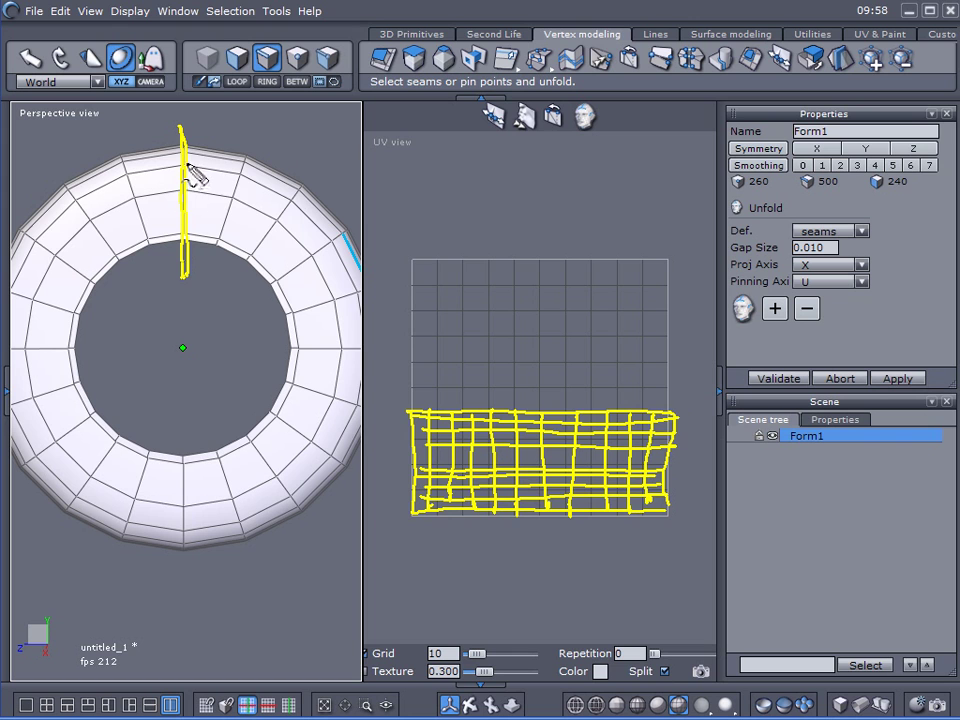
pyautogui.moveTo(181, 126); pyautogui.dragTo(184, 274)
pyautogui.moveTo(193, 205)
pyautogui.mouseDown()
pyautogui.moveTo(262, 166)
pyautogui.moveTo(318, 153)
pyautogui.moveTo(296, 173)
pyautogui.mouseUp()
pyautogui.moveTo(147, 255)
pyautogui.mouseDown()
pyautogui.moveTo(62, 168)
pyautogui.moveTo(84, 162)
pyautogui.mouseUp()
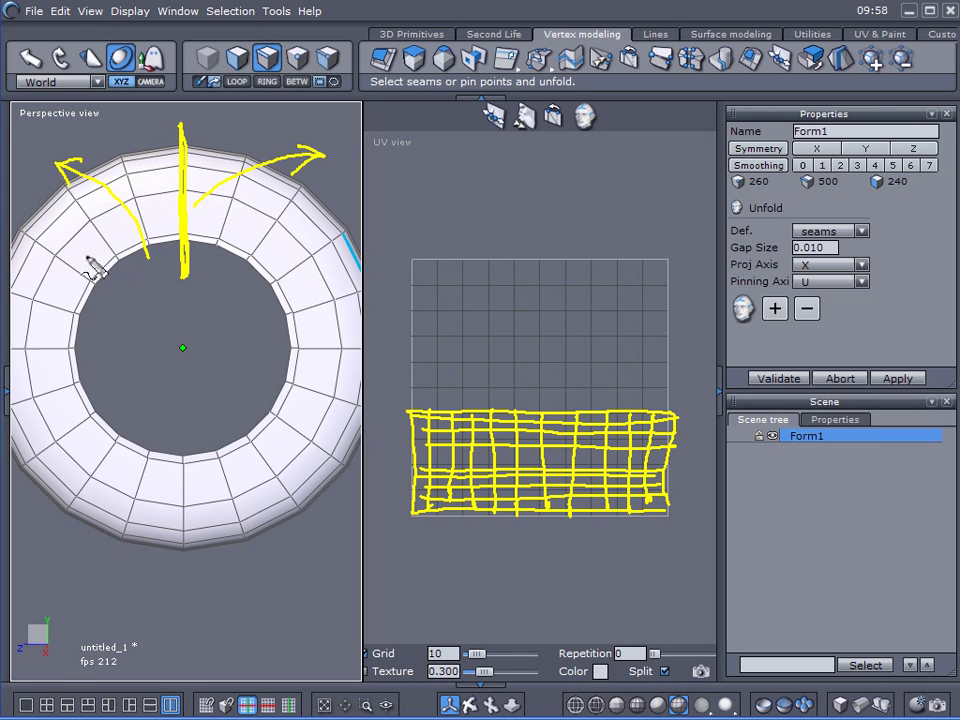
pyautogui.moveTo(388, 404)
pyautogui.mouseDown()
pyautogui.moveTo(688, 399)
pyautogui.moveTo(676, 535)
pyautogui.moveTo(414, 535)
pyautogui.moveTo(396, 399)
pyautogui.mouseUp()
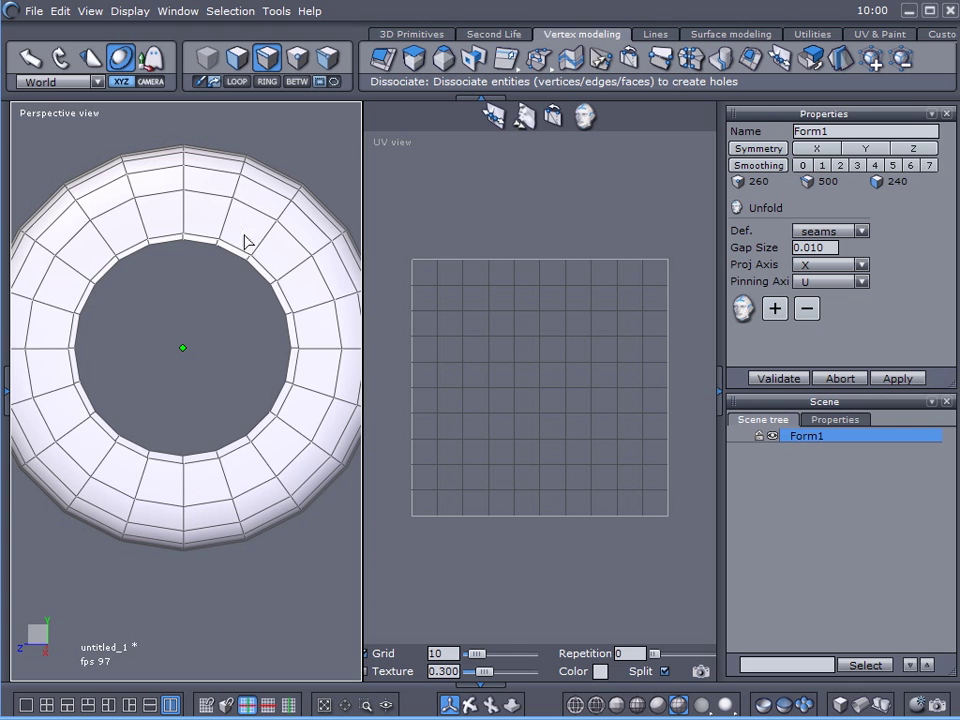
# Select the edge loop running across the tire's sidewalls and tread and add it as a seam.
pyautogui.click(183, 226)
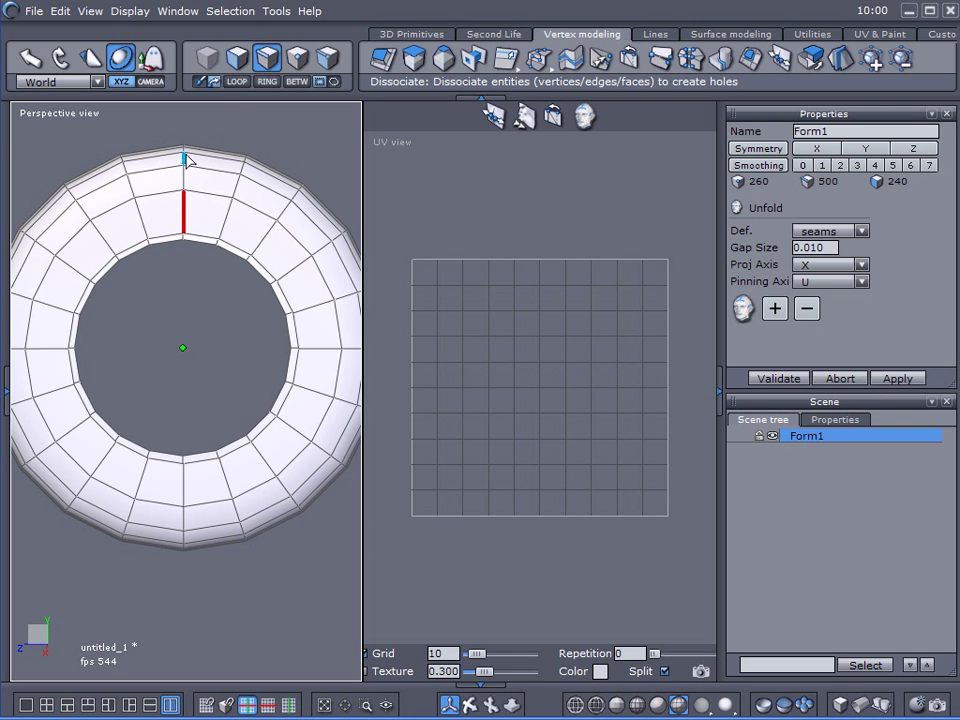
pyautogui.click(237, 81)
pyautogui.moveTo(157, 296); pyautogui.dragTo(178, 332, button='right')
pyautogui.moveTo(178, 332); pyautogui.dragTo(189, 343, button='middle')
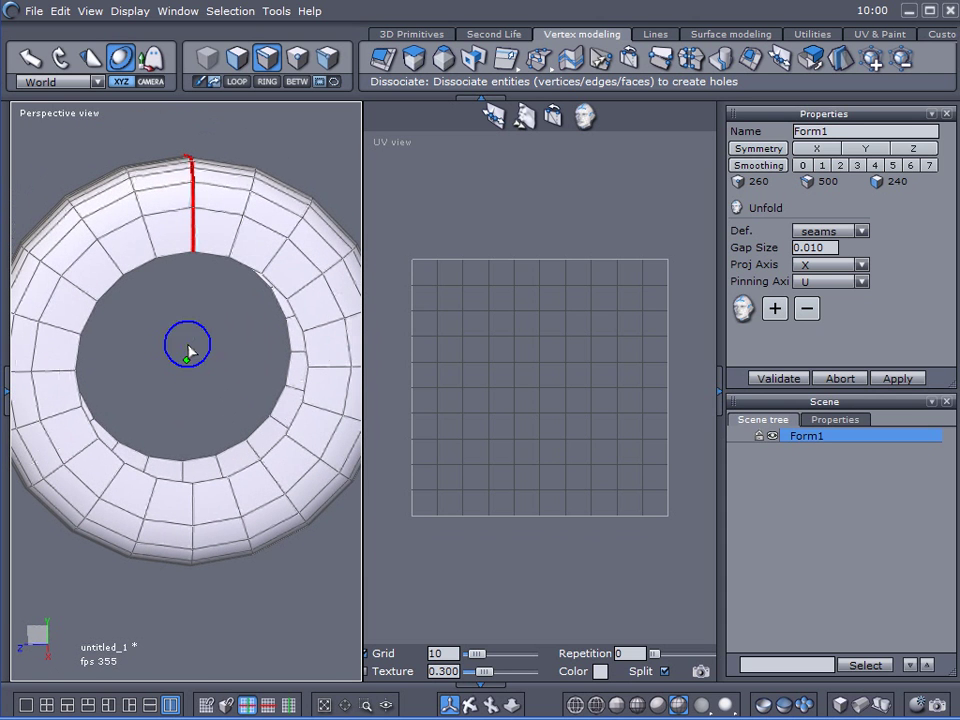
pyautogui.click(775, 310)
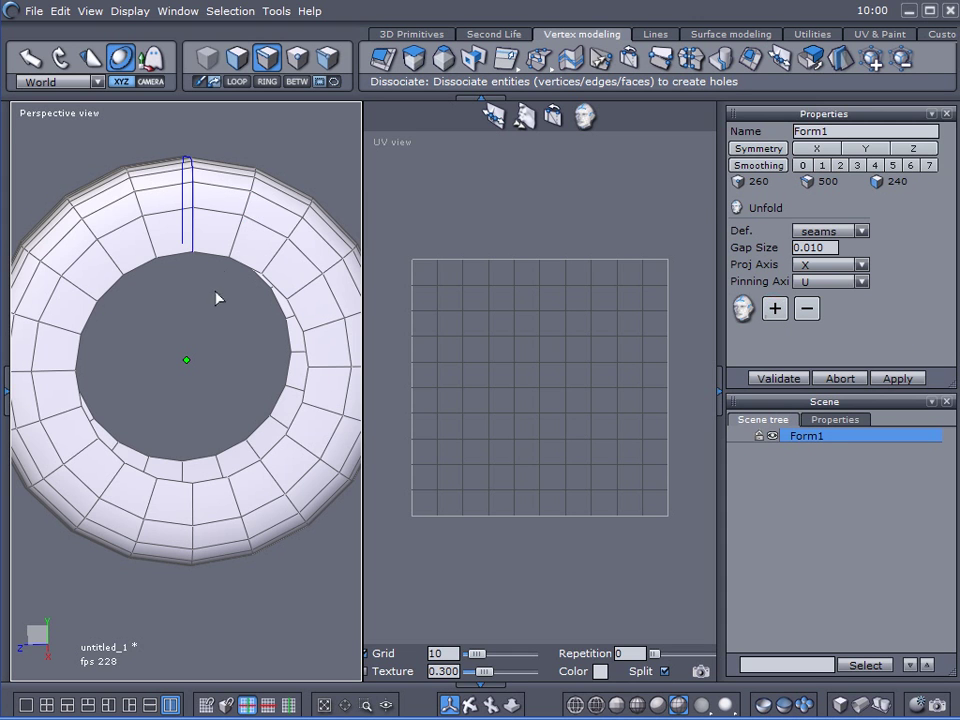
# Select the edge loop around the rim of the tire's near wheel opening.
pyautogui.moveTo(214, 291); pyautogui.dragTo(255, 386, button='right')
pyautogui.moveTo(255, 386); pyautogui.dragTo(258, 426, button='middle')
pyautogui.moveTo(258, 428); pyautogui.dragTo(226, 375, button='right')
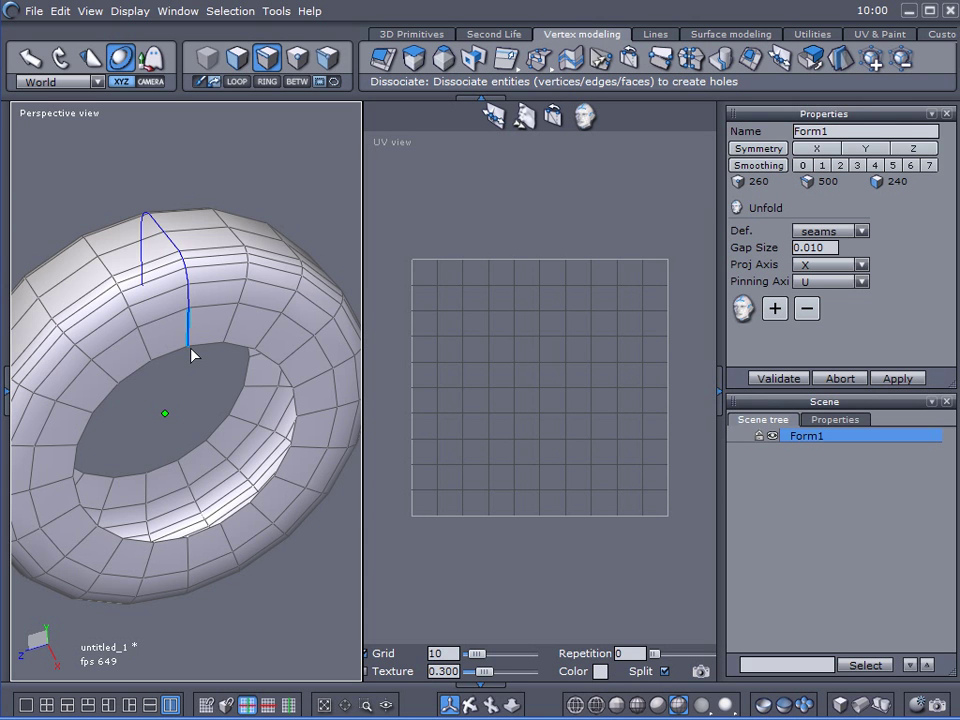
pyautogui.moveTo(165, 388); pyautogui.dragTo(117, 350, button='right')
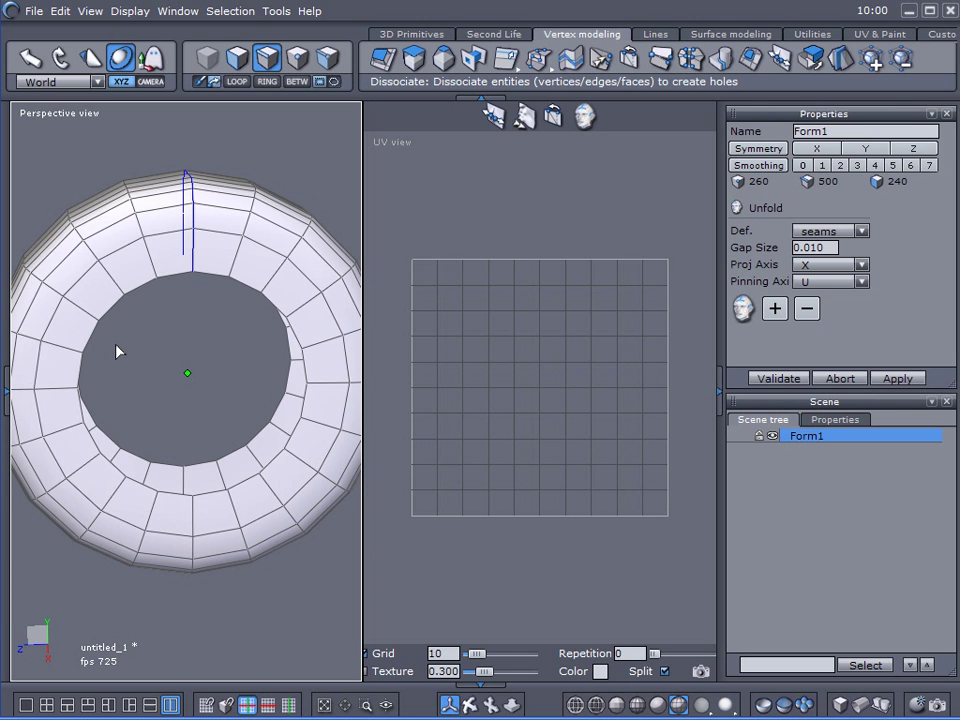
pyautogui.click(176, 277)
pyautogui.click(238, 82)
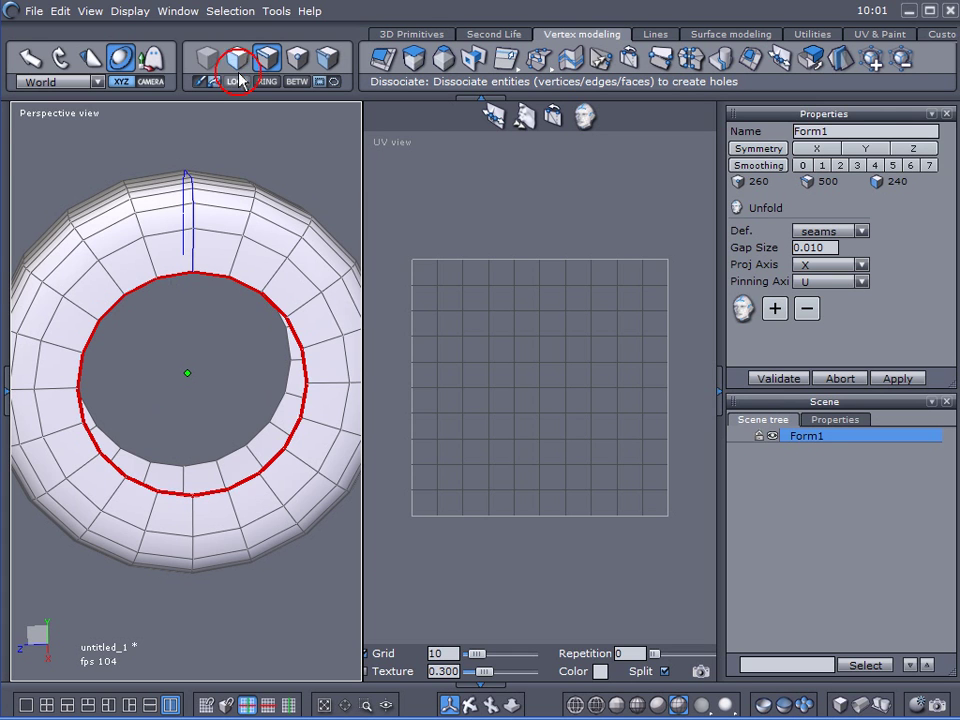
# Convert the rim edge selection to points, add them as pins, and unfold the UVs.
pyautogui.click(238, 14)
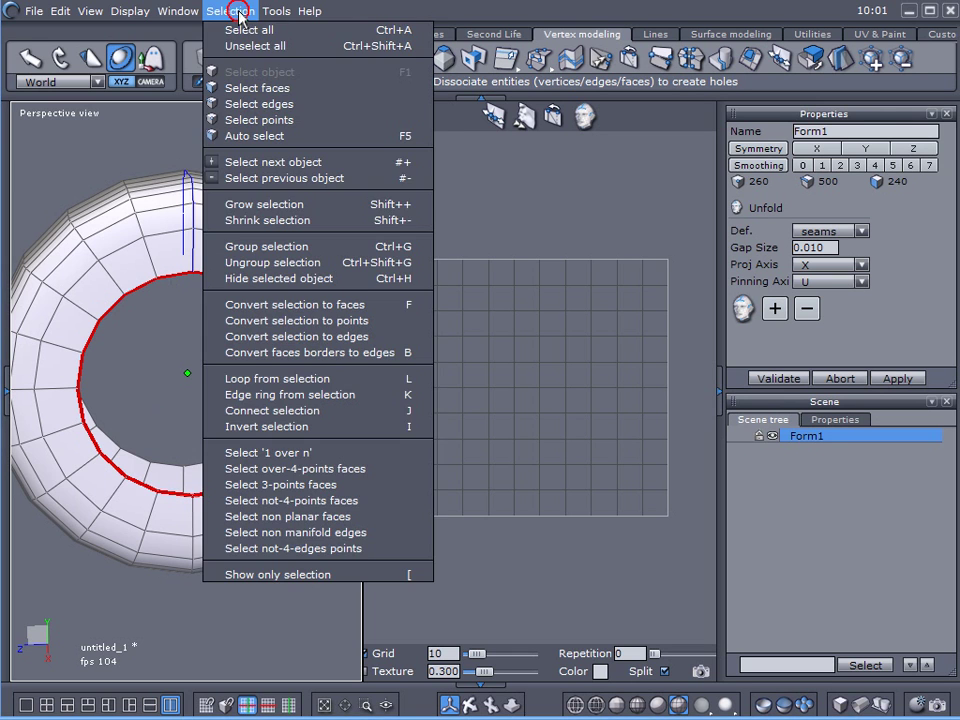
pyautogui.click(314, 321)
pyautogui.moveTo(196, 344); pyautogui.dragTo(221, 308)
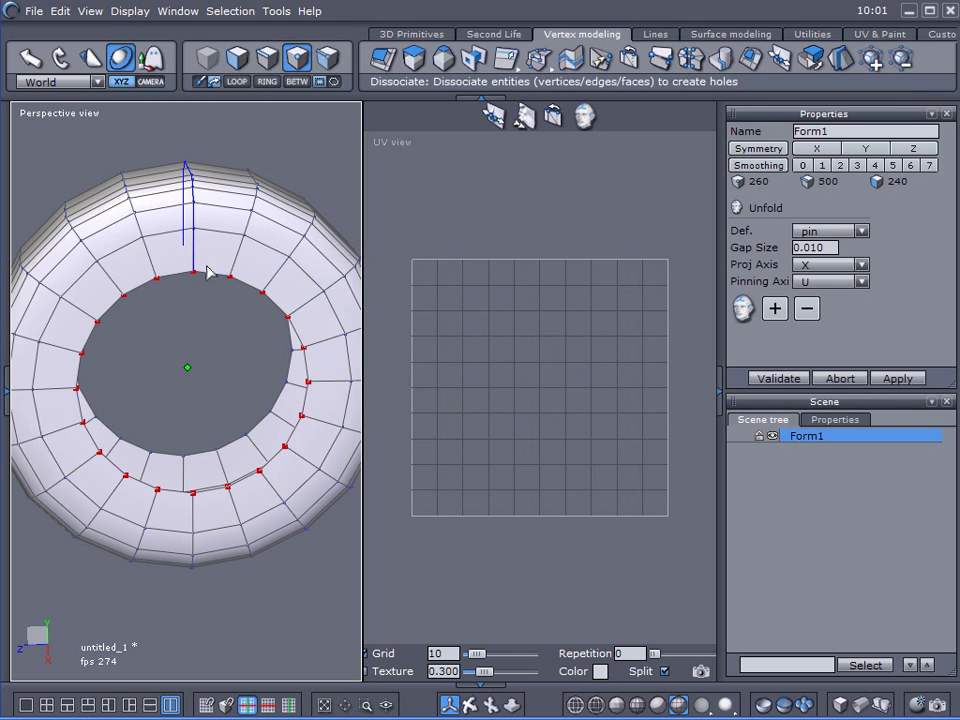
pyautogui.click(774, 310)
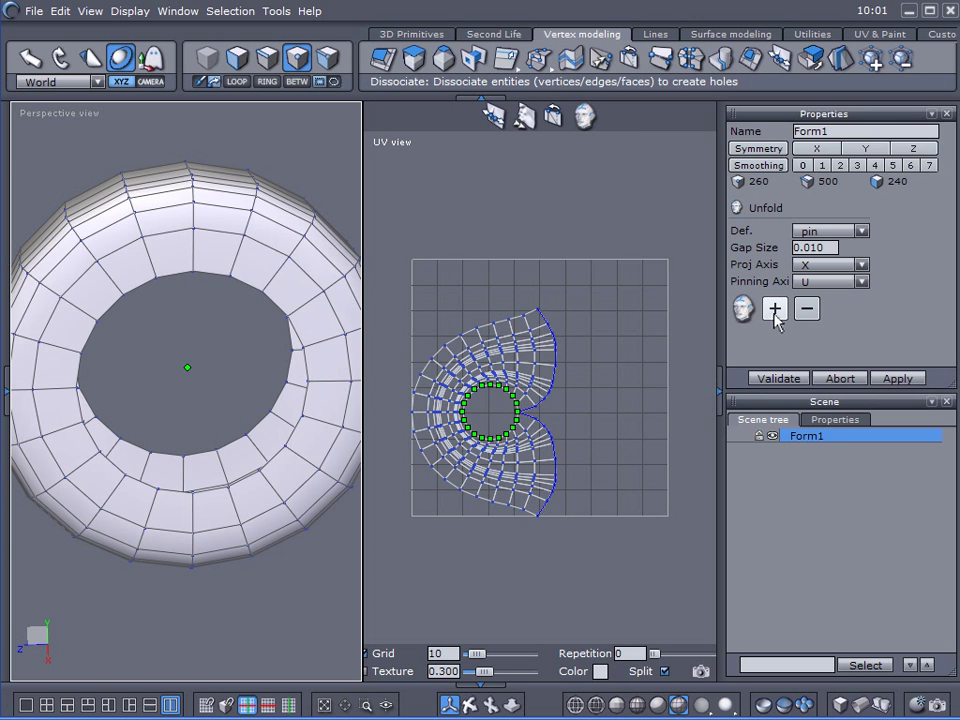
# Inspect the pinned ring and seam notch in the UV layout and validate the unfold.
pyautogui.scroll(2, 508, 438)
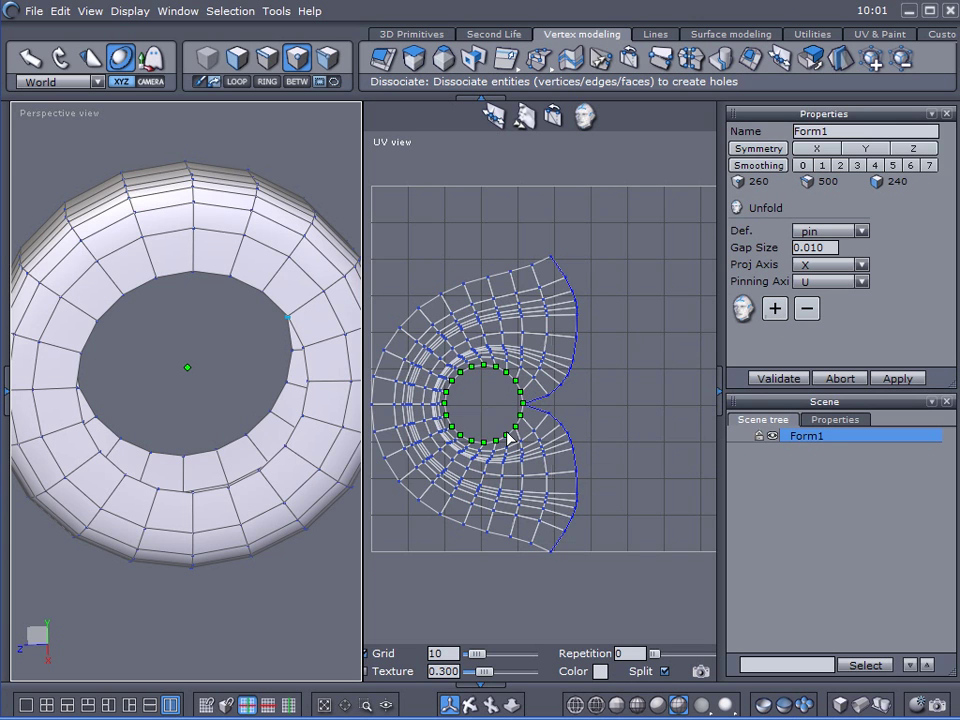
pyautogui.click(525, 422)
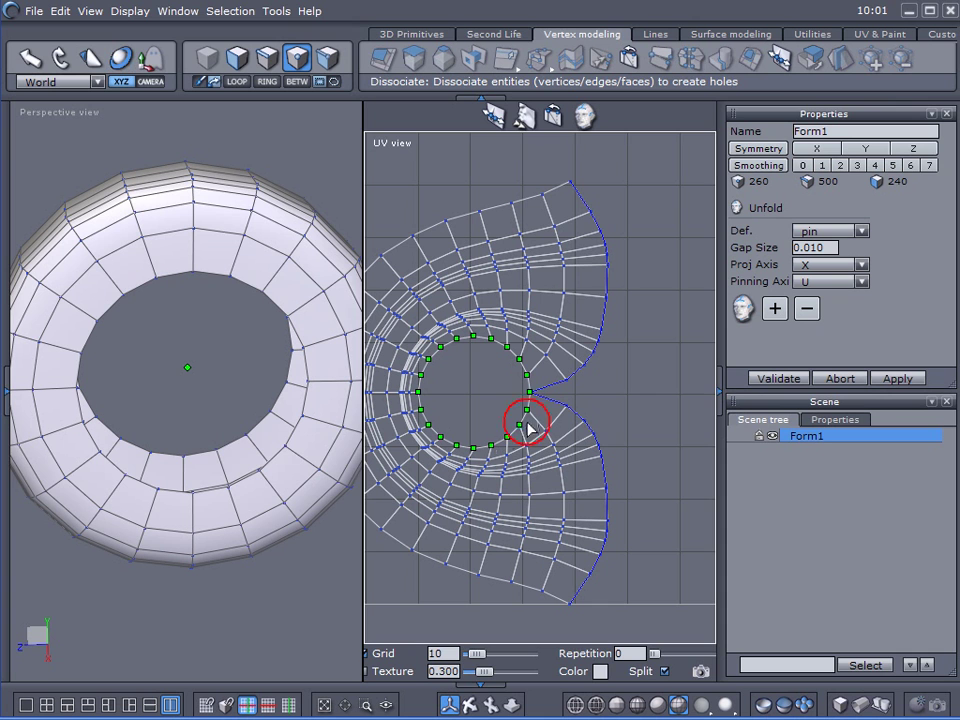
pyautogui.click(531, 420)
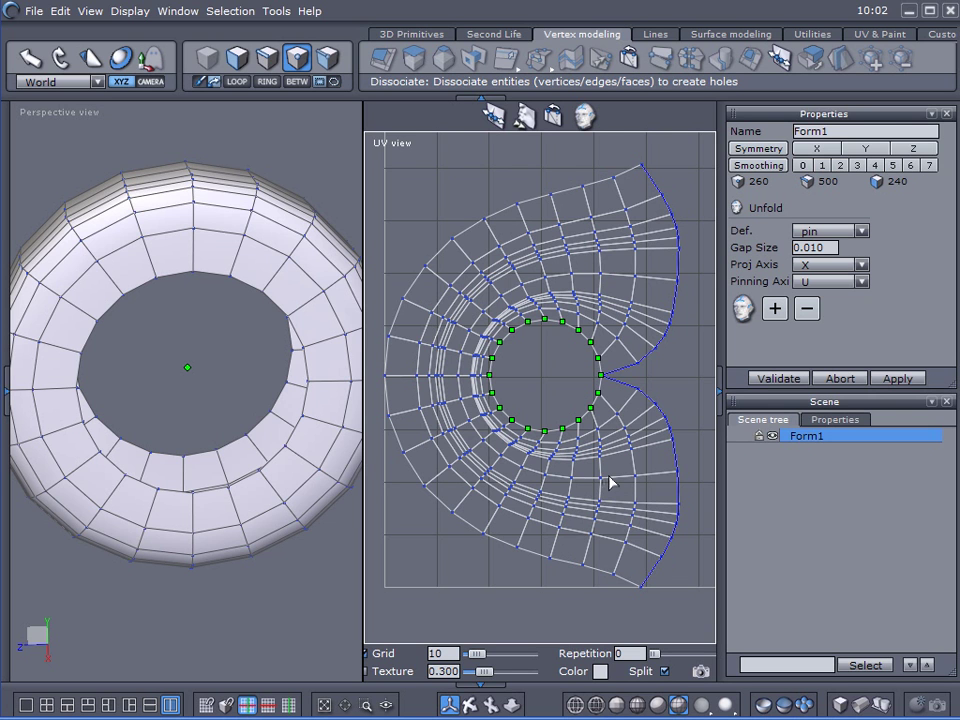
pyautogui.scroll(2, 595, 465)
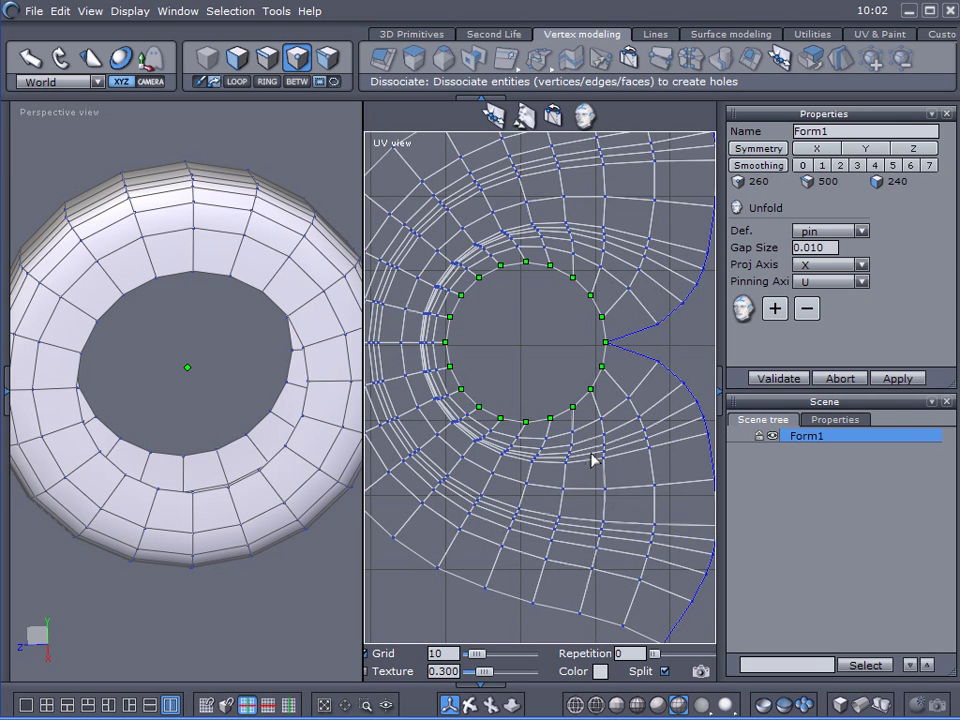
pyautogui.scroll(-2, 662, 365)
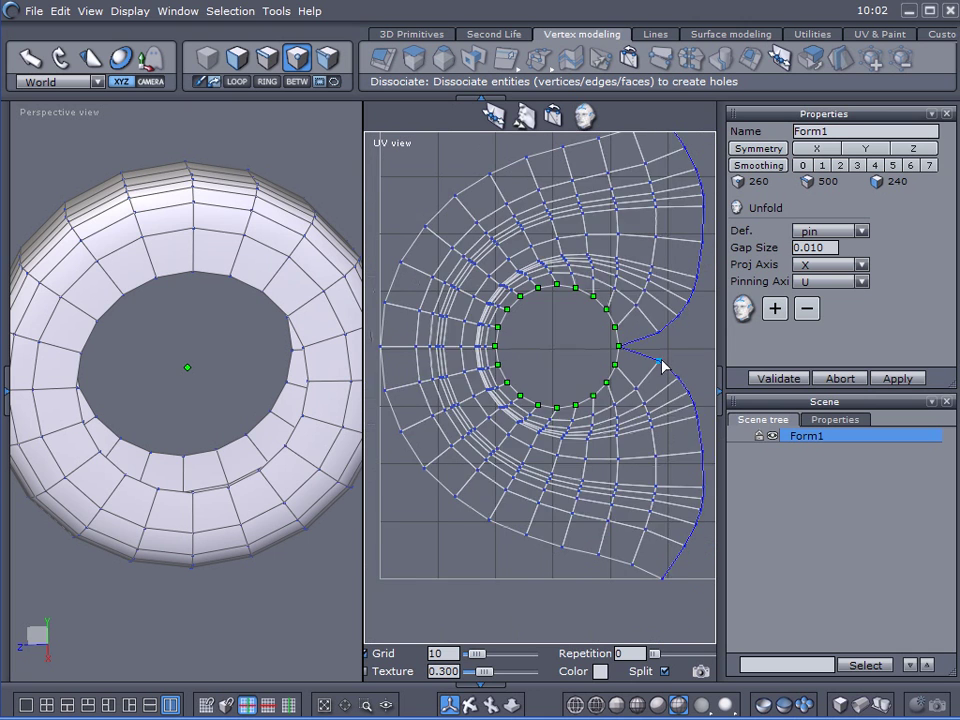
pyautogui.scroll(3, 662, 365)
pyautogui.click(790, 379)
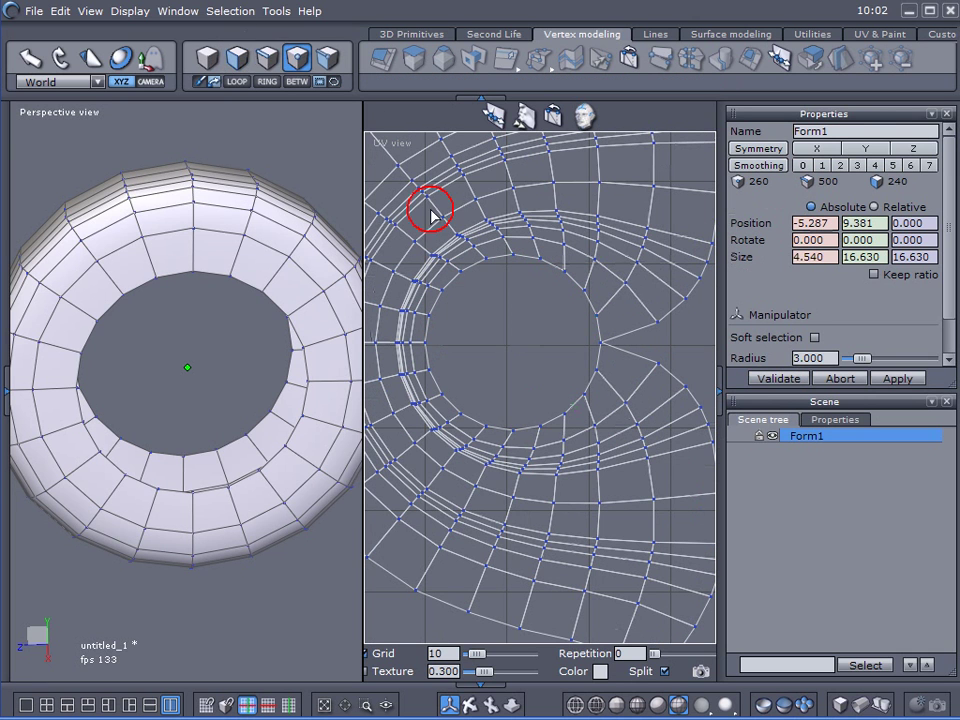
# In point mode, select the UV point where the seam notch meets the inner ring, and clear the selection.
pyautogui.click(297, 58)
pyautogui.scroll(-1, 581, 357)
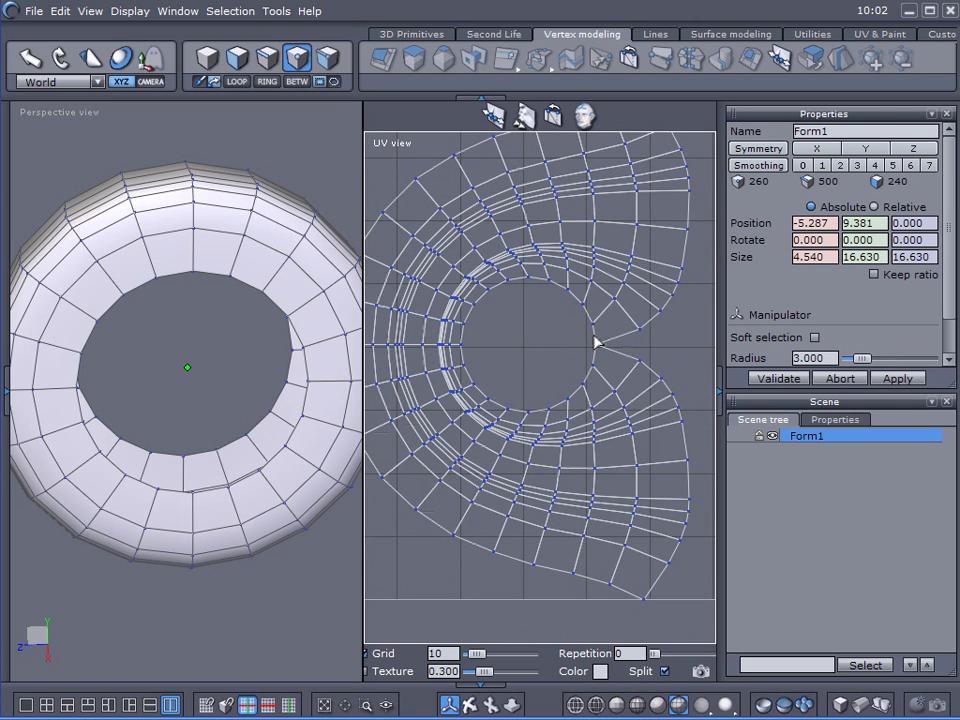
pyautogui.press('n')
pyautogui.moveTo(592, 342)
pyautogui.mouseDown(button='middle')
pyautogui.moveTo(593, 400)
pyautogui.moveTo(583, 394)
pyautogui.mouseUp(button='middle')
pyautogui.moveTo(582, 372); pyautogui.dragTo(613, 392)
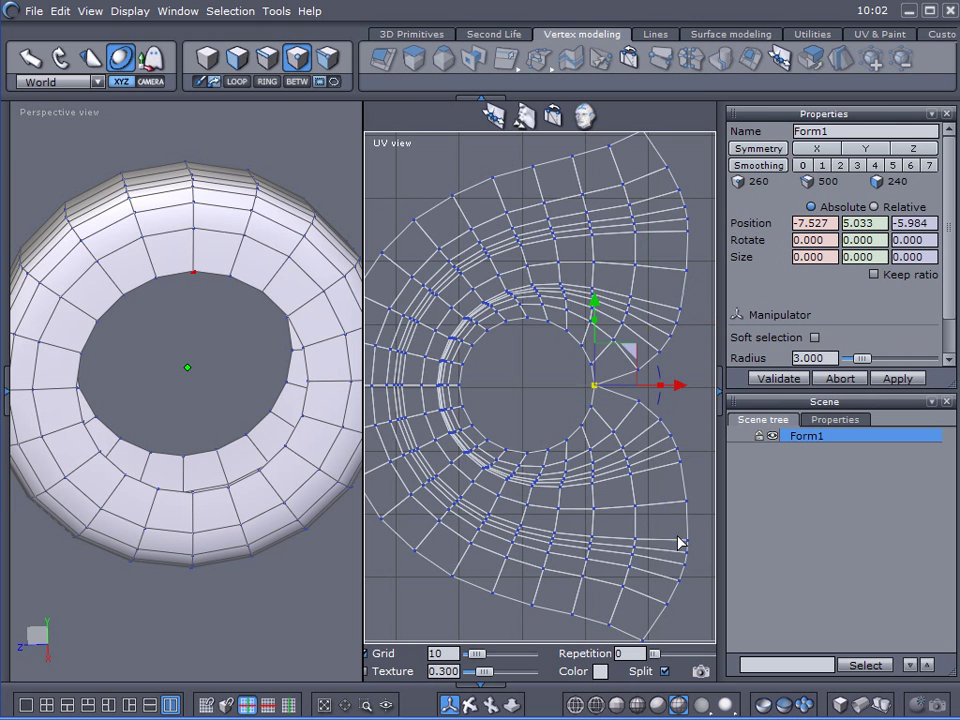
pyautogui.scroll(5, 611, 421)
pyautogui.click(516, 346)
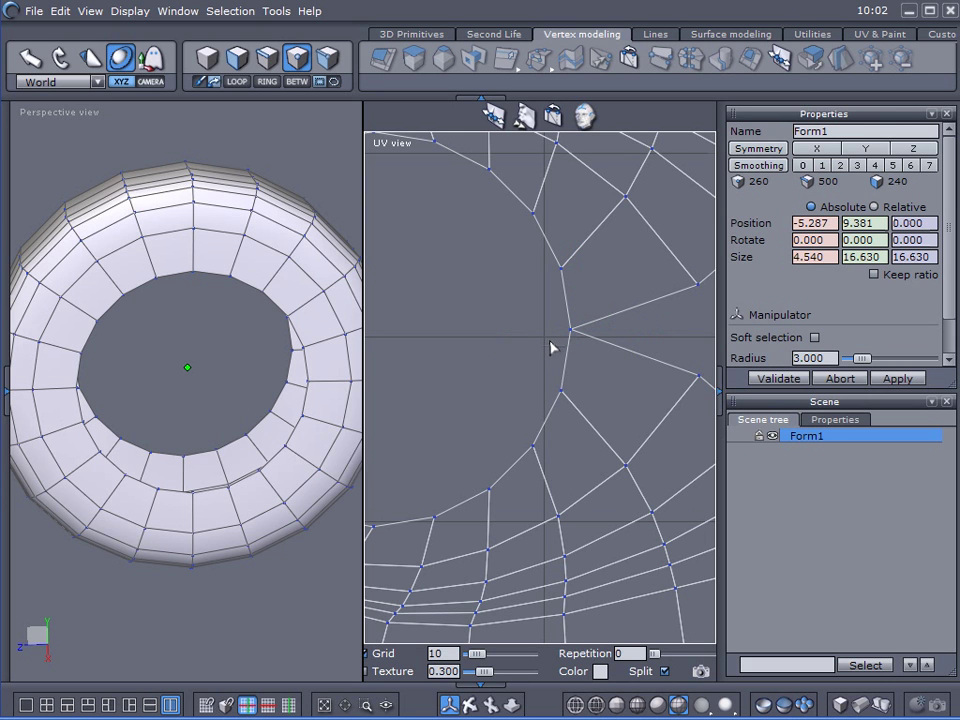
# Reselect the UV point at the tip of the seam notch and dissociate it.
pyautogui.scroll(-4, 553, 347)
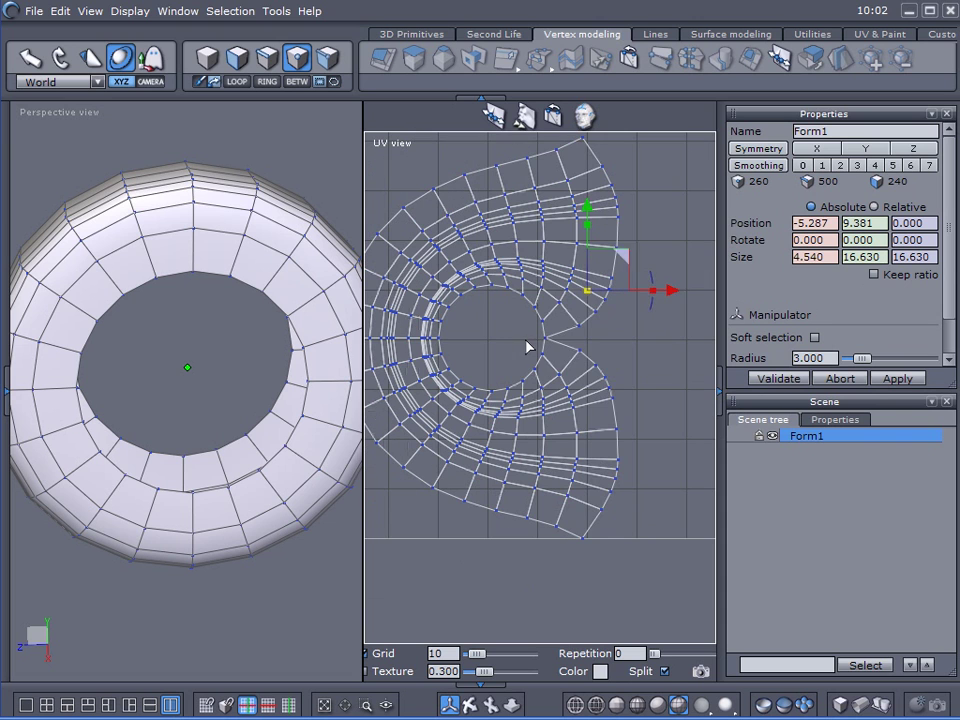
pyautogui.scroll(-2, 553, 347)
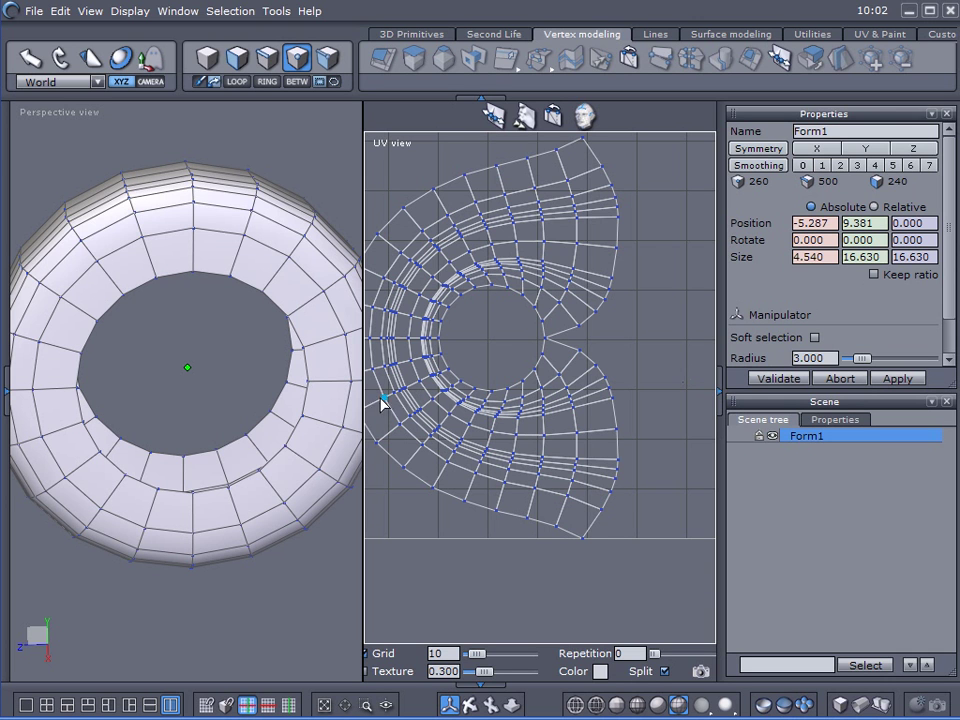
pyautogui.moveTo(516, 360); pyautogui.dragTo(591, 381, button='middle')
pyautogui.scroll(3, 591, 381)
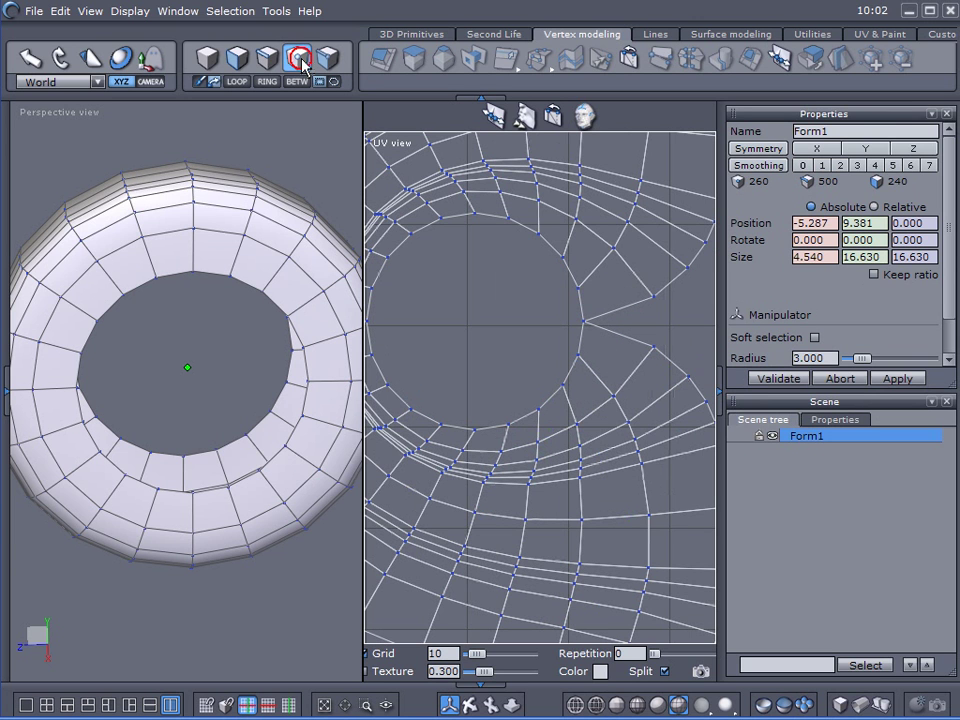
pyautogui.moveTo(529, 293); pyautogui.dragTo(612, 350)
pyautogui.scroll(5, 604, 349)
pyautogui.click(530, 278)
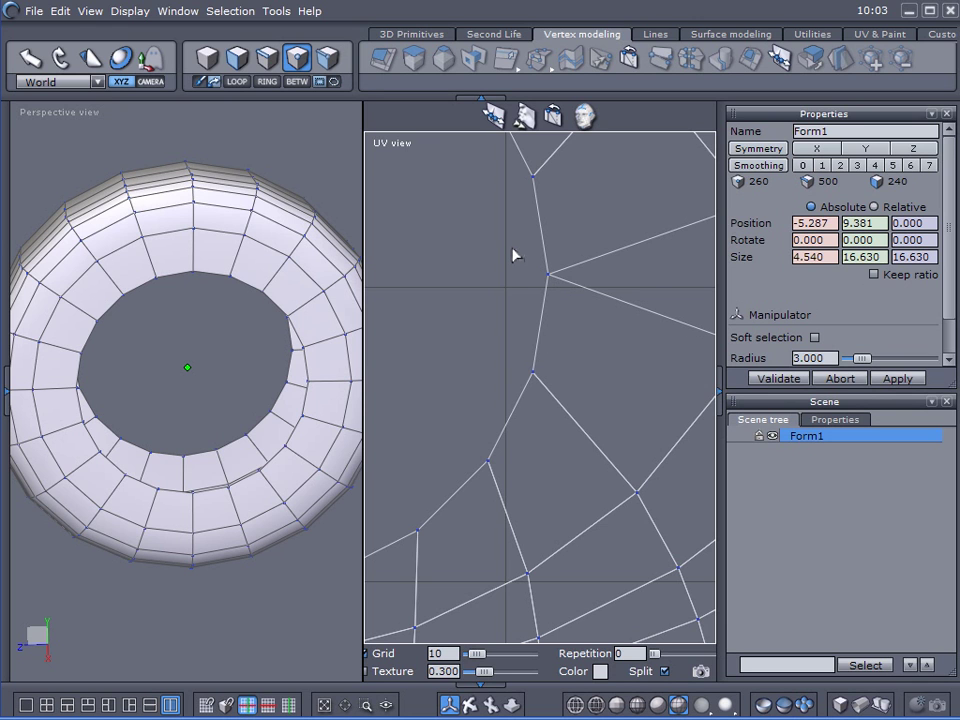
pyautogui.moveTo(506, 242); pyautogui.dragTo(597, 320)
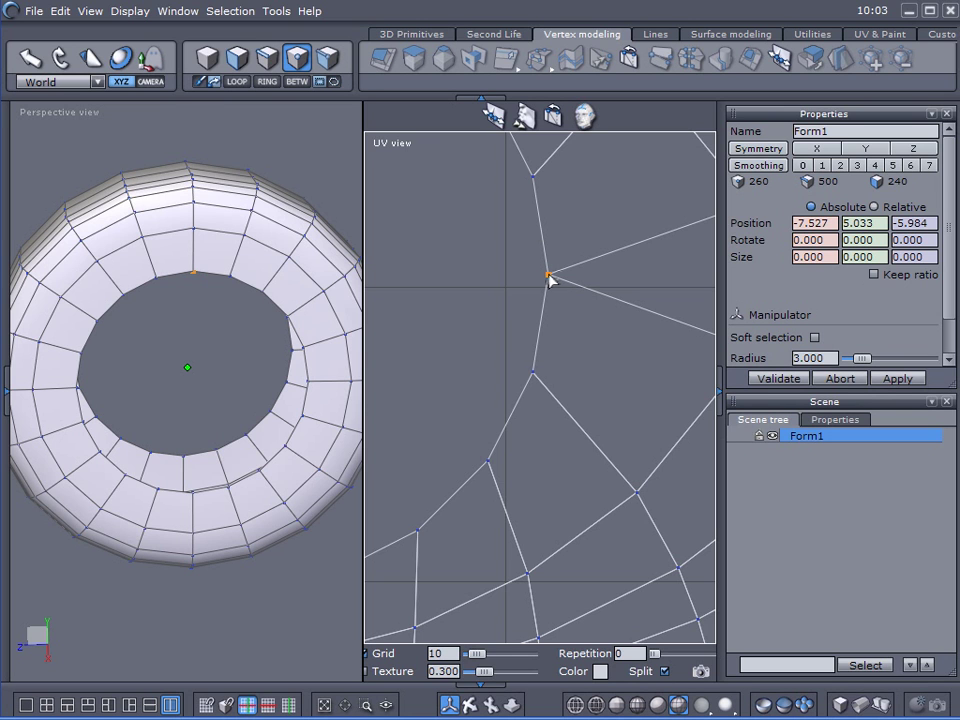
pyautogui.click(495, 118)
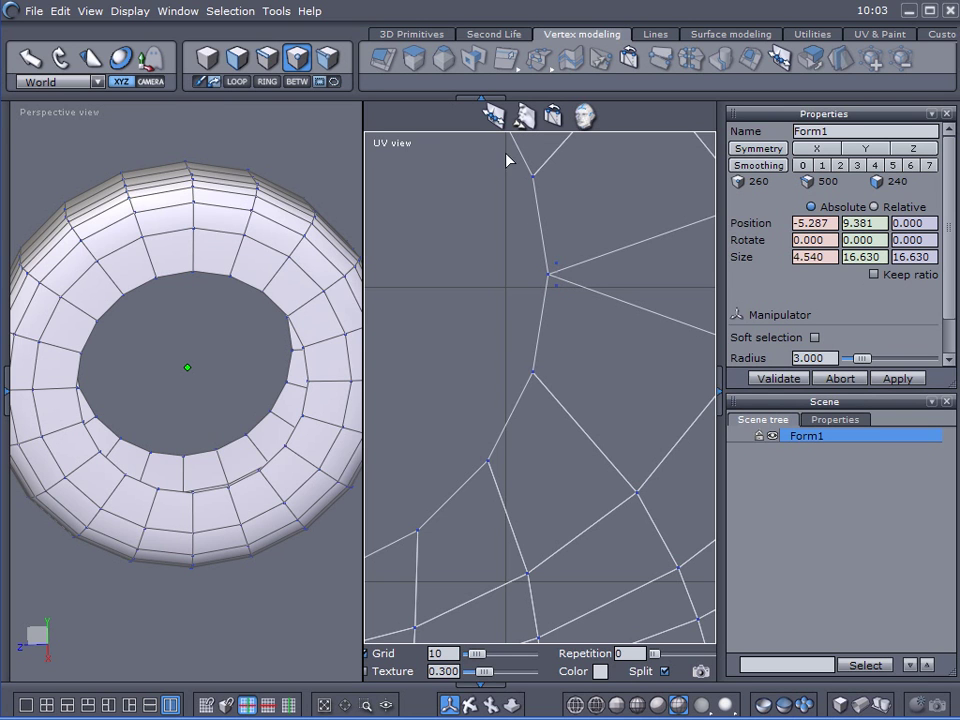
# Try moving the dissociated UV points apart at the notch tip, undoing each move.
pyautogui.moveTo(553, 270); pyautogui.dragTo(561, 210)
pyautogui.click(557, 259)
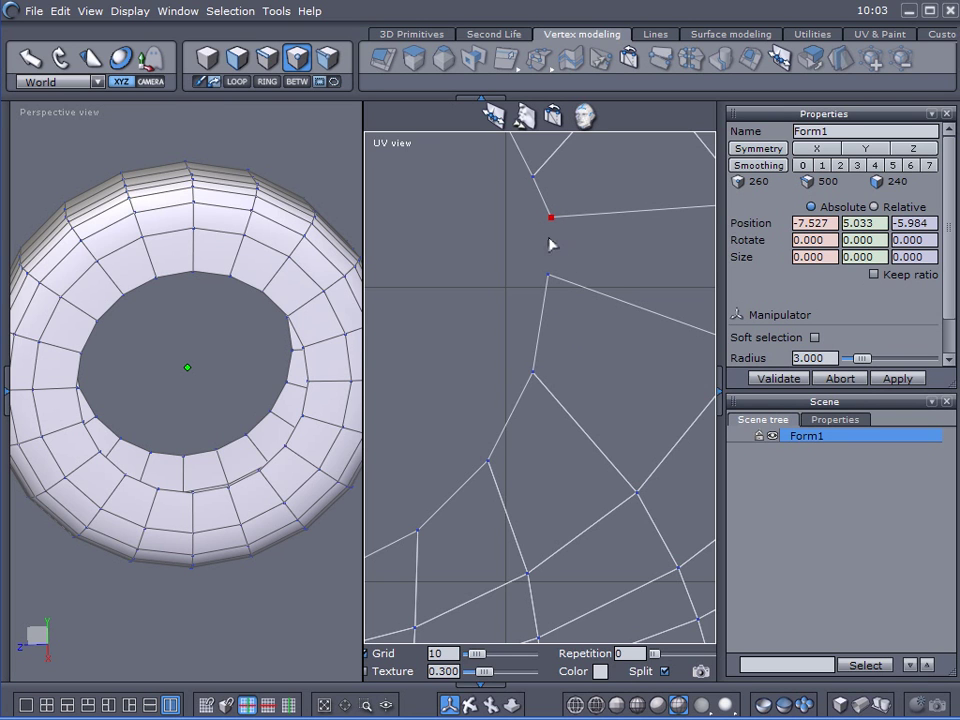
pyautogui.hotkey('ctrl', 'z')
pyautogui.hotkey('ctrl', 'z')
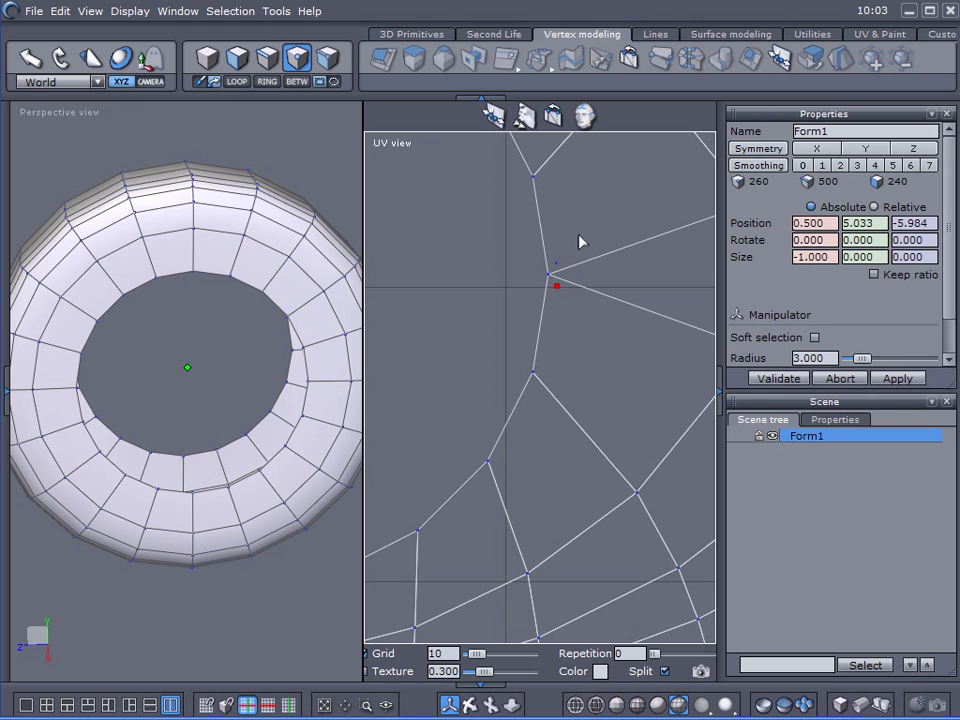
pyautogui.hotkey('ctrl', 'y')
pyautogui.moveTo(556, 266); pyautogui.dragTo(543, 212)
pyautogui.hotkey('ctrl', 'z')
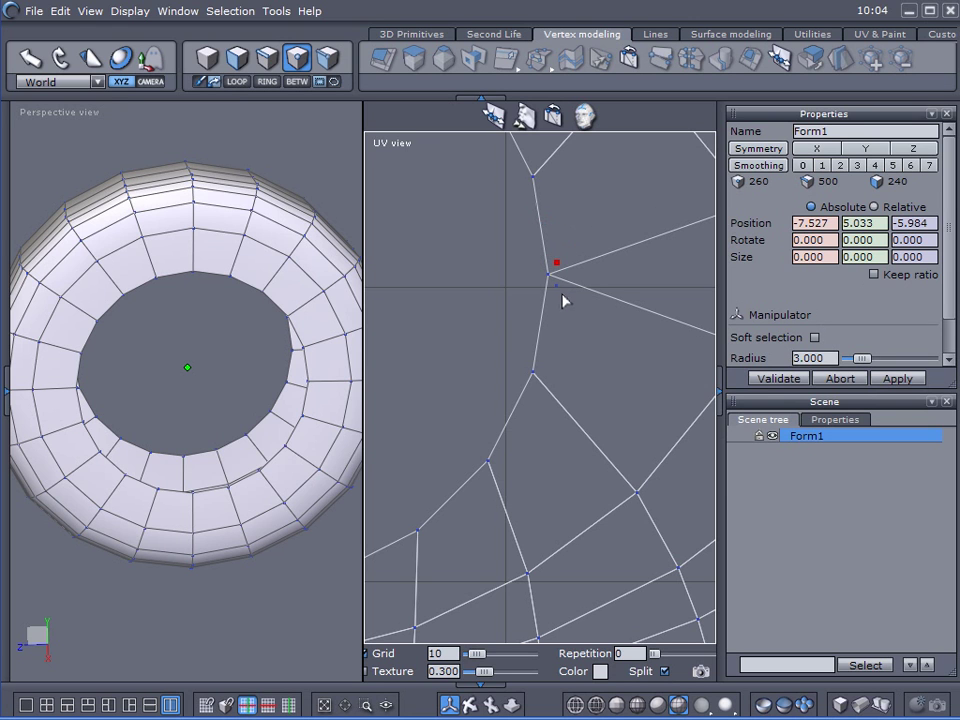
pyautogui.click(557, 287)
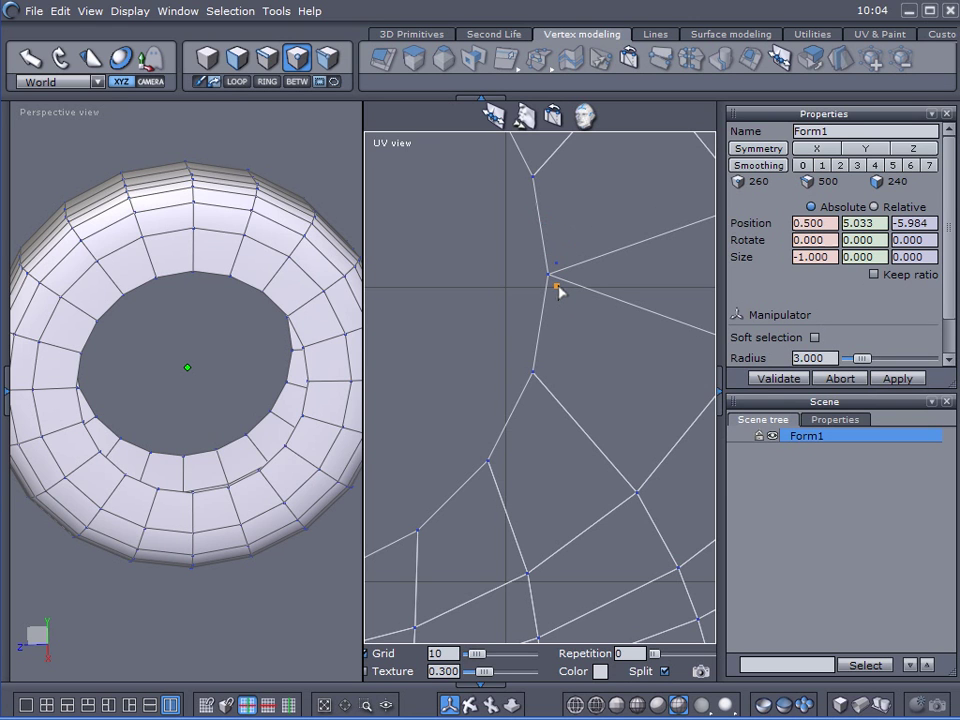
pyautogui.moveTo(558, 288); pyautogui.dragTo(563, 313)
pyautogui.hotkey('ctrl', 'z')
# Restart Unfold on the tire, add the edge loop across its sidewalls and tread, and unfold the UVs again.
pyautogui.scroll(-2, 566, 316)
pyautogui.scroll(-3, 563, 316)
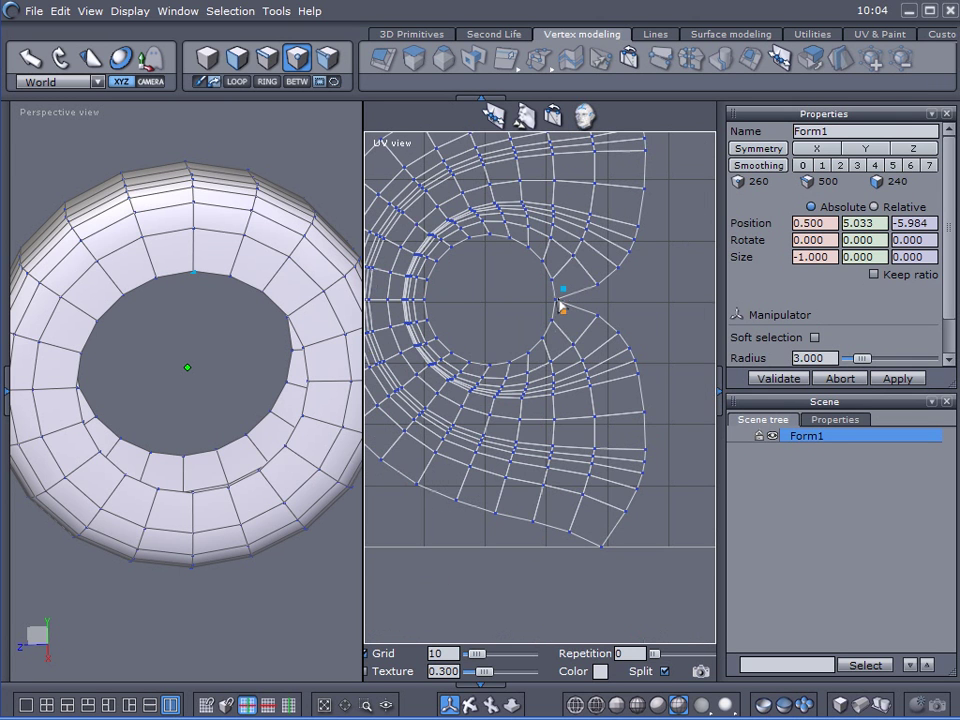
pyautogui.scroll(-1, 560, 306)
pyautogui.moveTo(562, 307); pyautogui.dragTo(600, 428, button='middle')
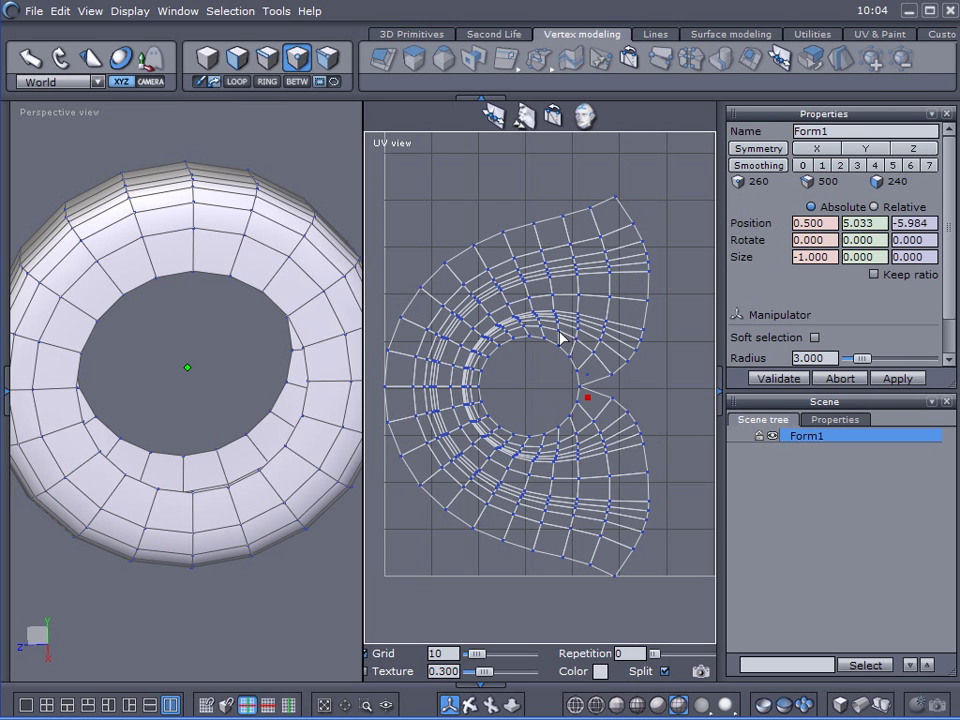
pyautogui.click(267, 60)
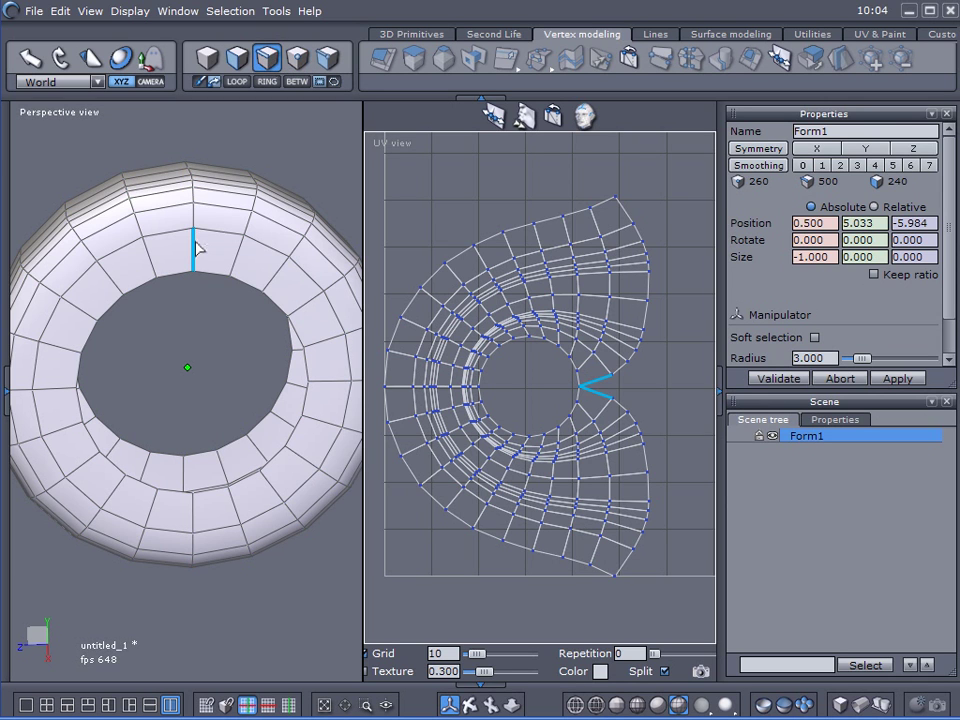
pyautogui.click(193, 250)
pyautogui.click(237, 84)
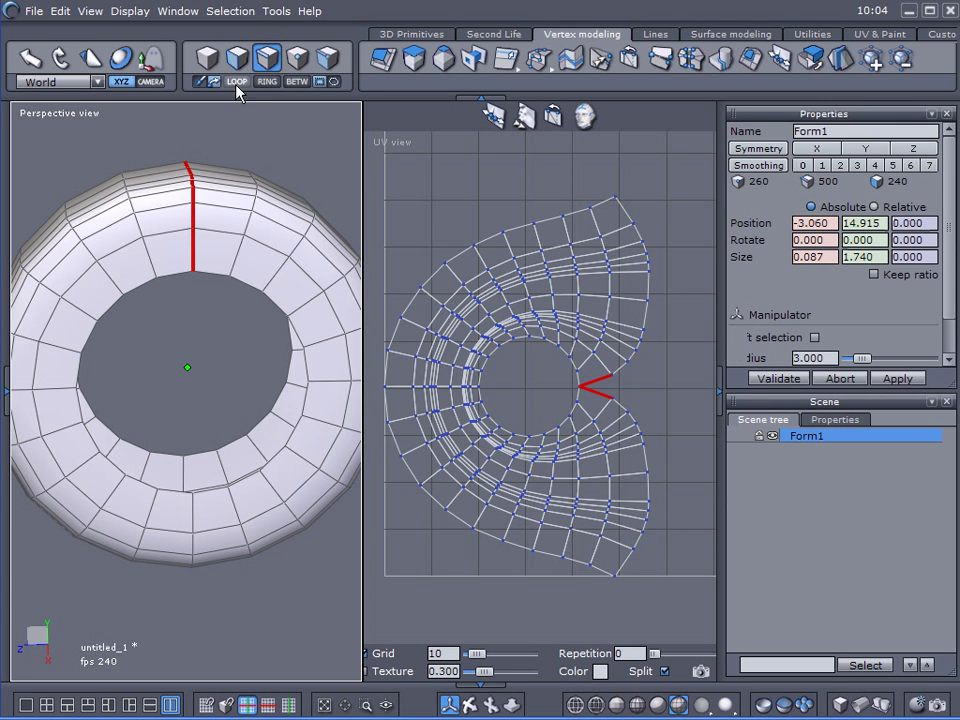
pyautogui.click(586, 118)
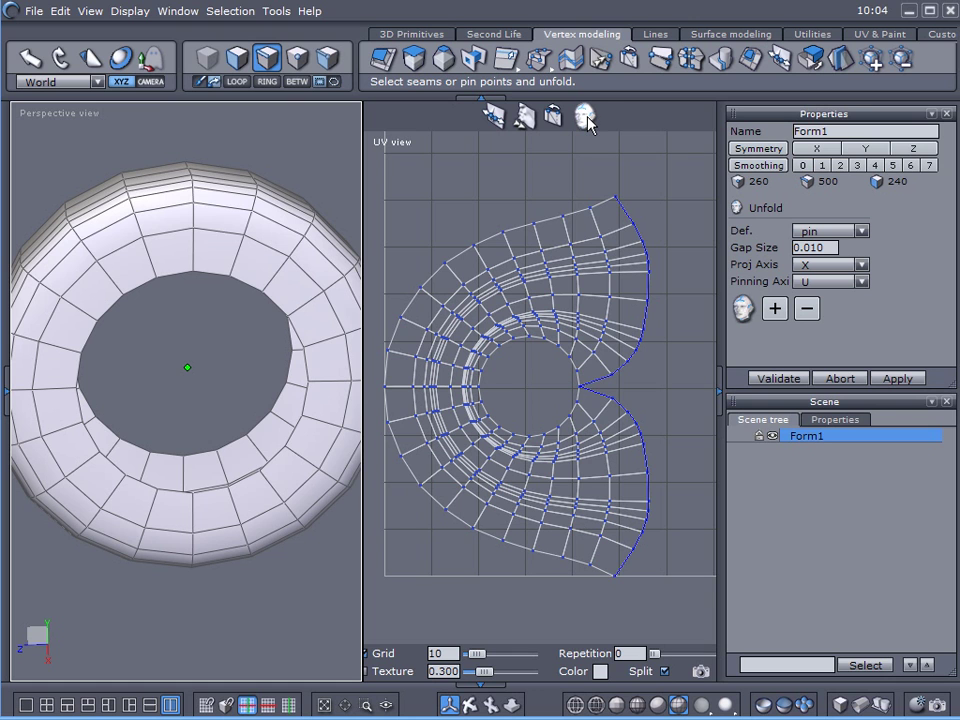
pyautogui.click(193, 250)
pyautogui.click(237, 81)
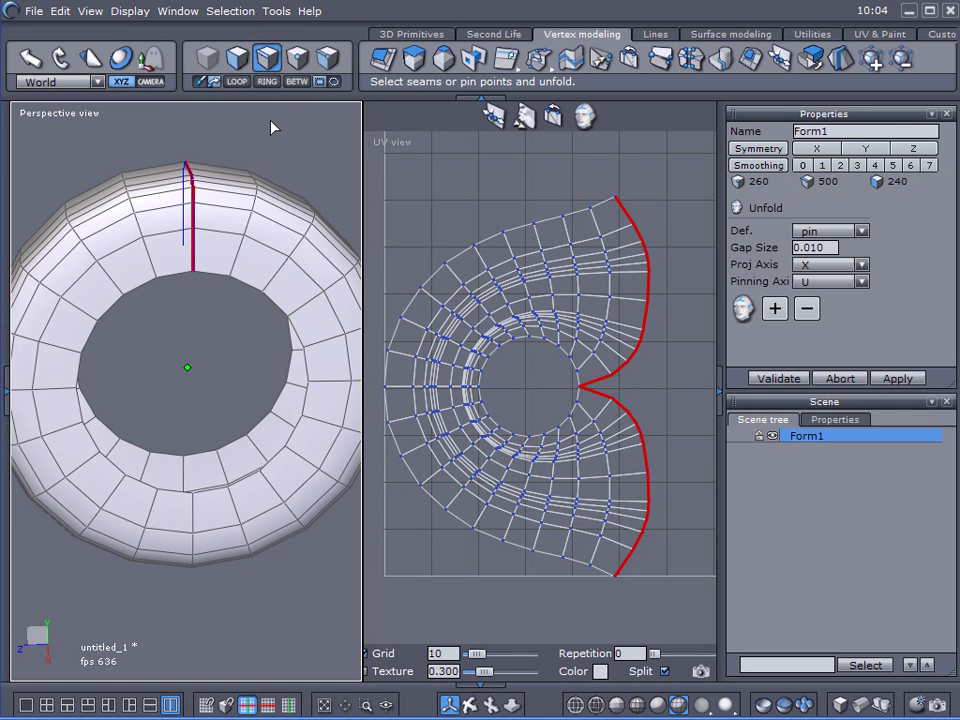
pyautogui.click(777, 309)
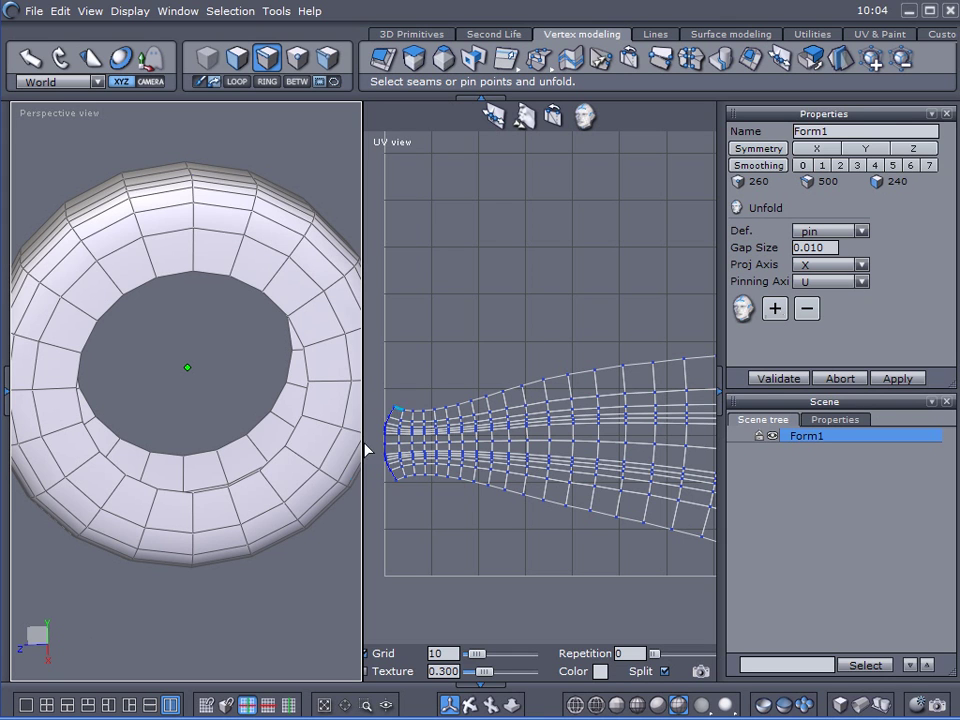
# Widen the UV view beside the perspective view so the whole unfolded tire mesh fits in it.
pyautogui.scroll(-1, 624, 364)
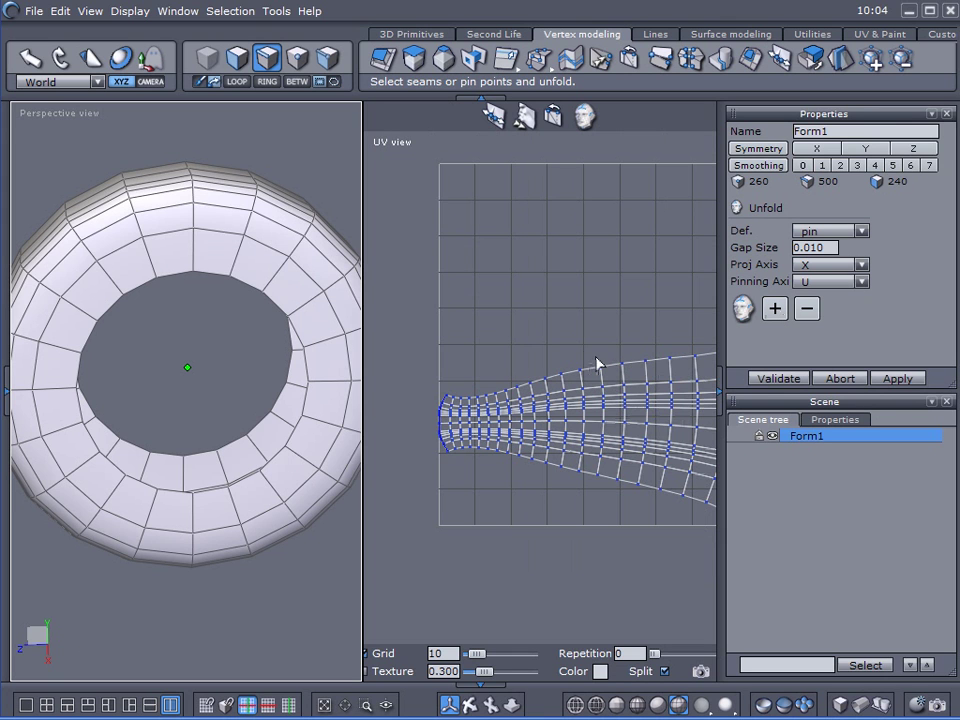
pyautogui.click(584, 430)
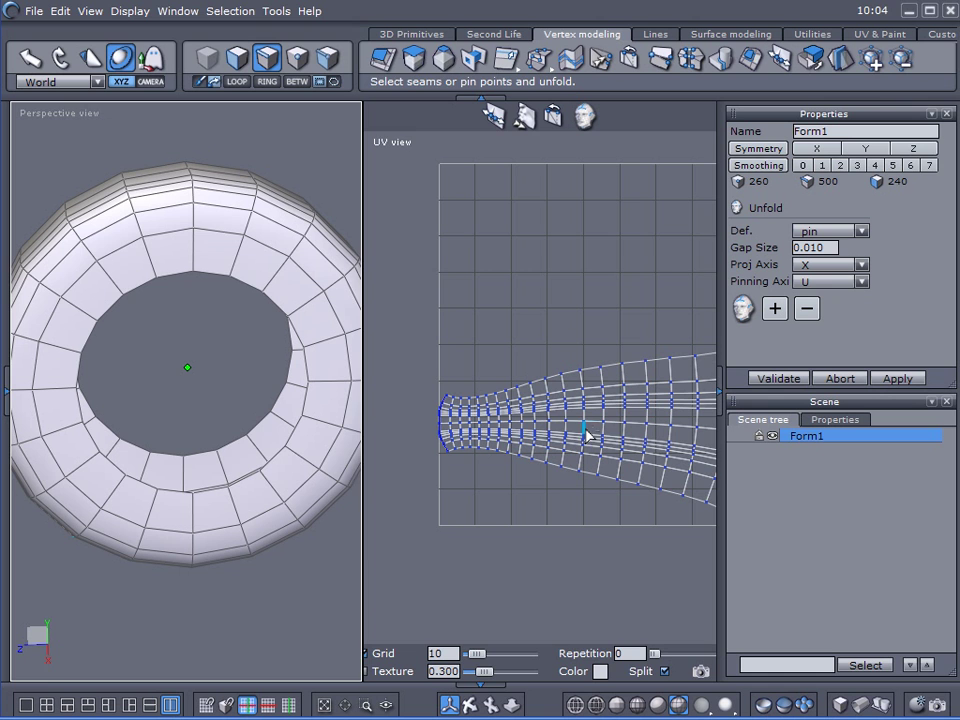
pyautogui.moveTo(540, 542); pyautogui.dragTo(456, 527, button='middle')
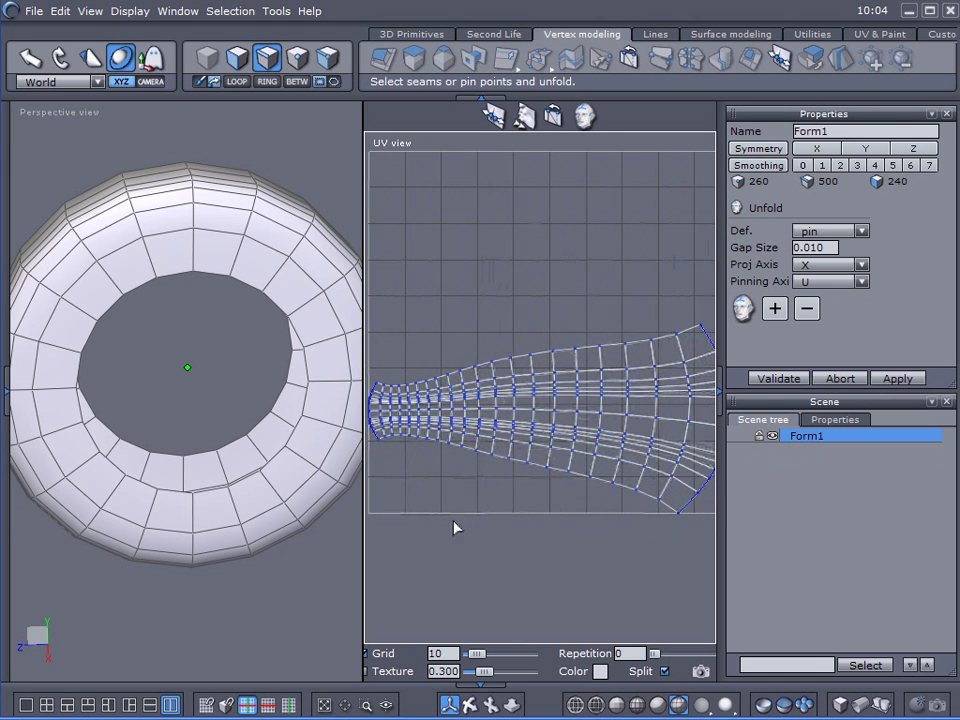
pyautogui.click(720, 399)
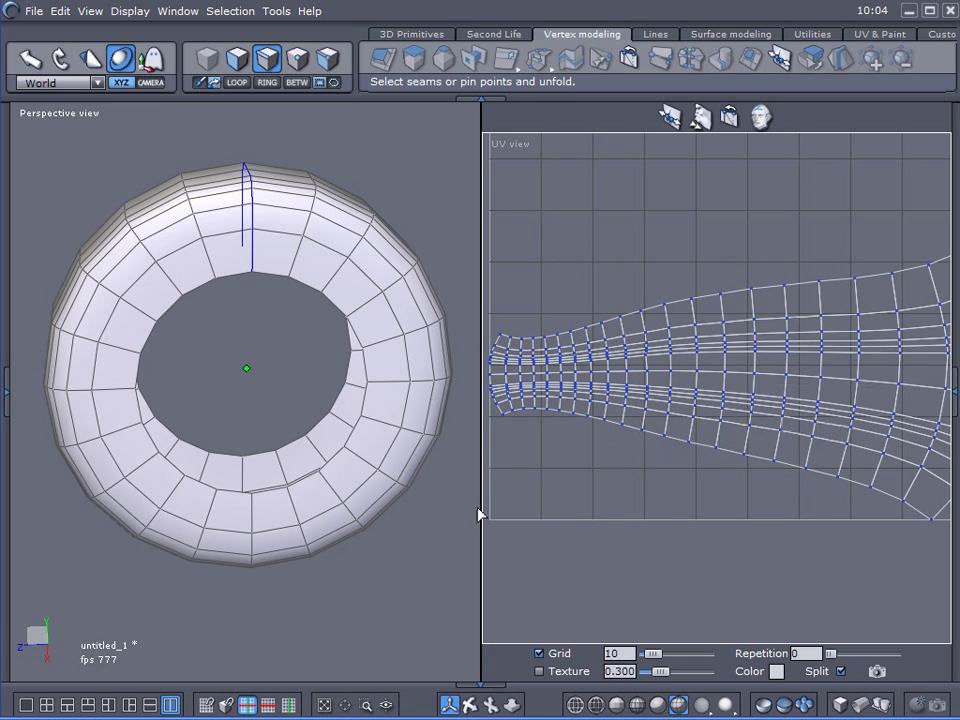
pyautogui.moveTo(484, 566); pyautogui.dragTo(328, 553)
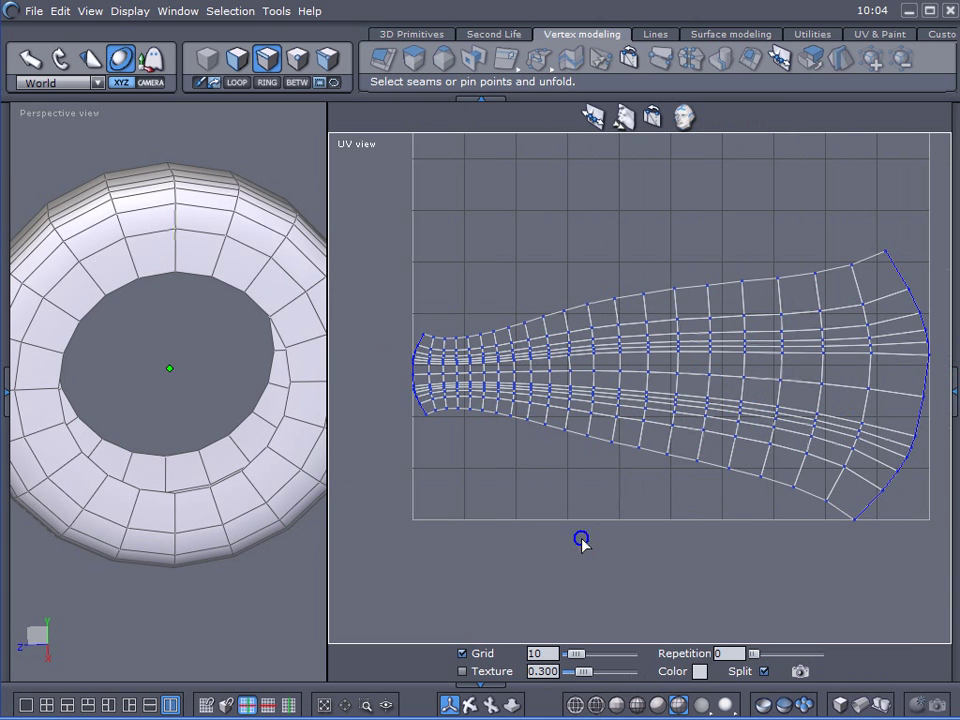
pyautogui.scroll(-5, 651, 491)
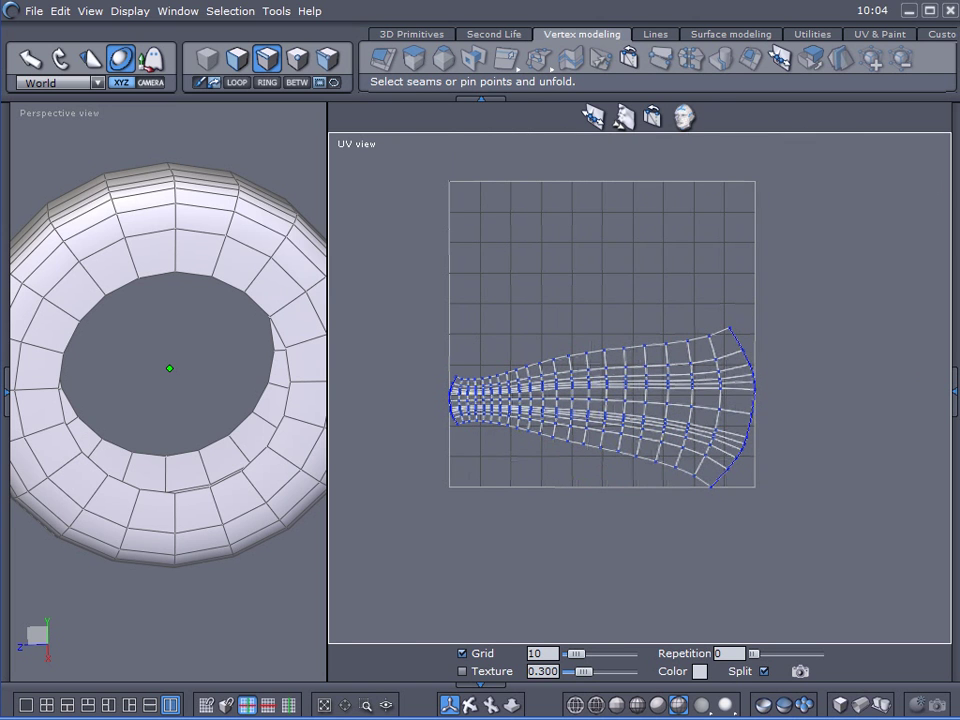
# Bring back the object's properties and fill the workspace with the UV view alone.
pyautogui.click(954, 390)
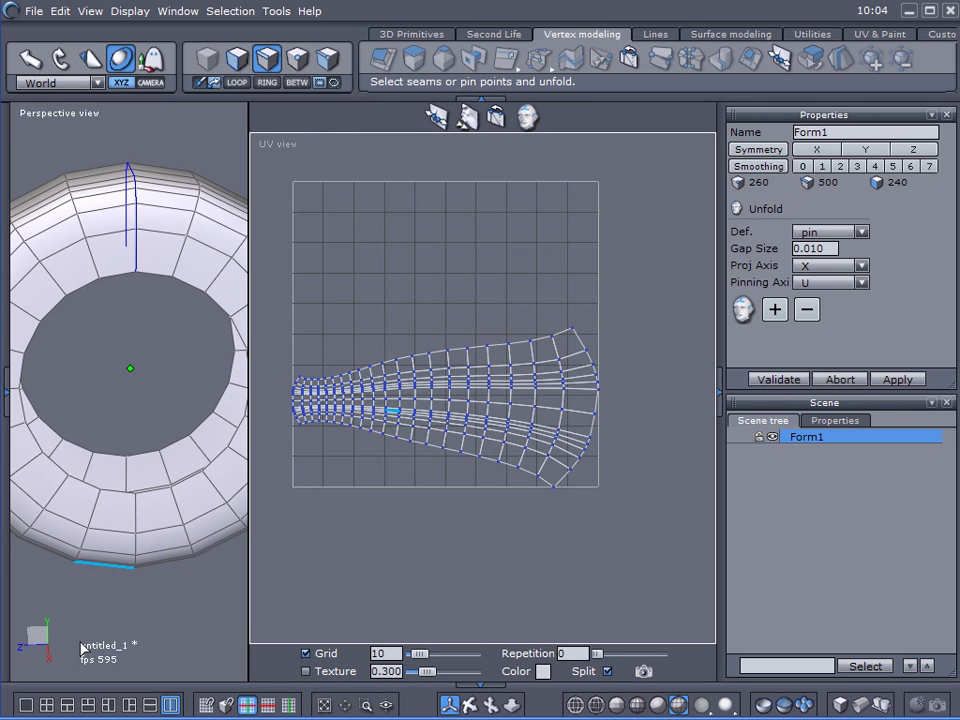
pyautogui.click(24, 705)
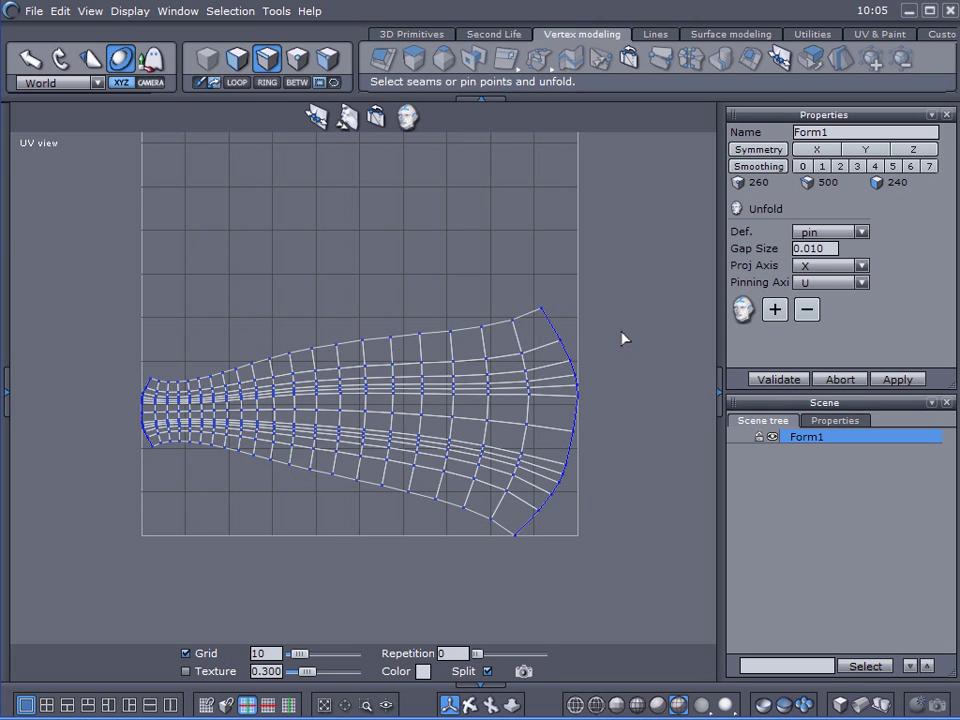
pyautogui.moveTo(622, 337); pyautogui.dragTo(613, 421, button='middle')
pyautogui.moveTo(619, 428); pyautogui.dragTo(622, 433, button='middle')
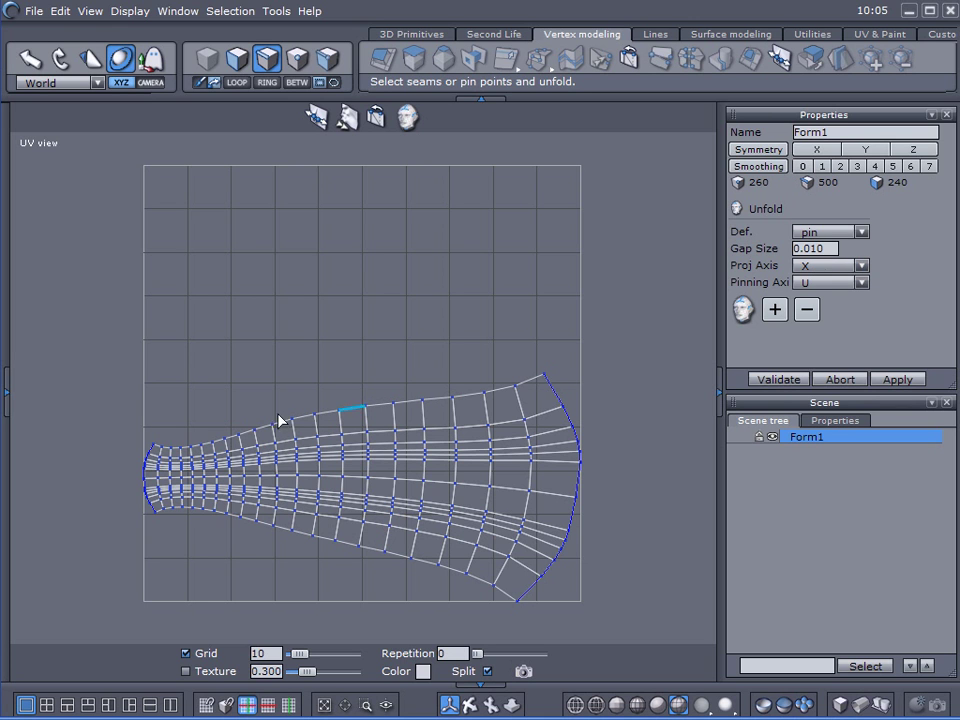
# Try the unfold's projection axis on Y and Z, and return it to X.
pyautogui.click(858, 265)
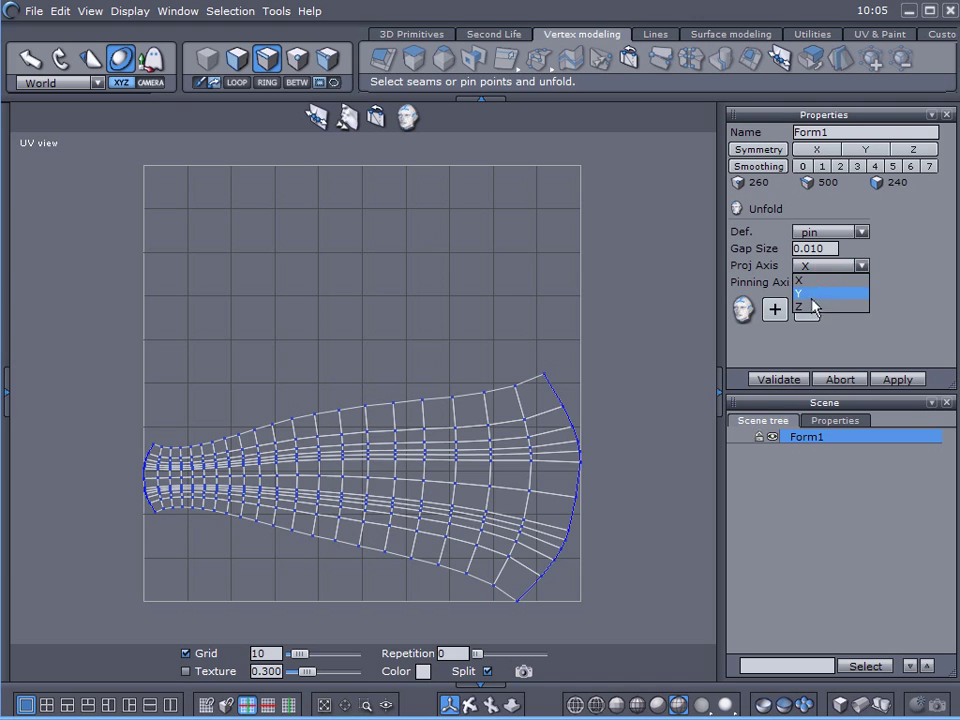
pyautogui.click(814, 290)
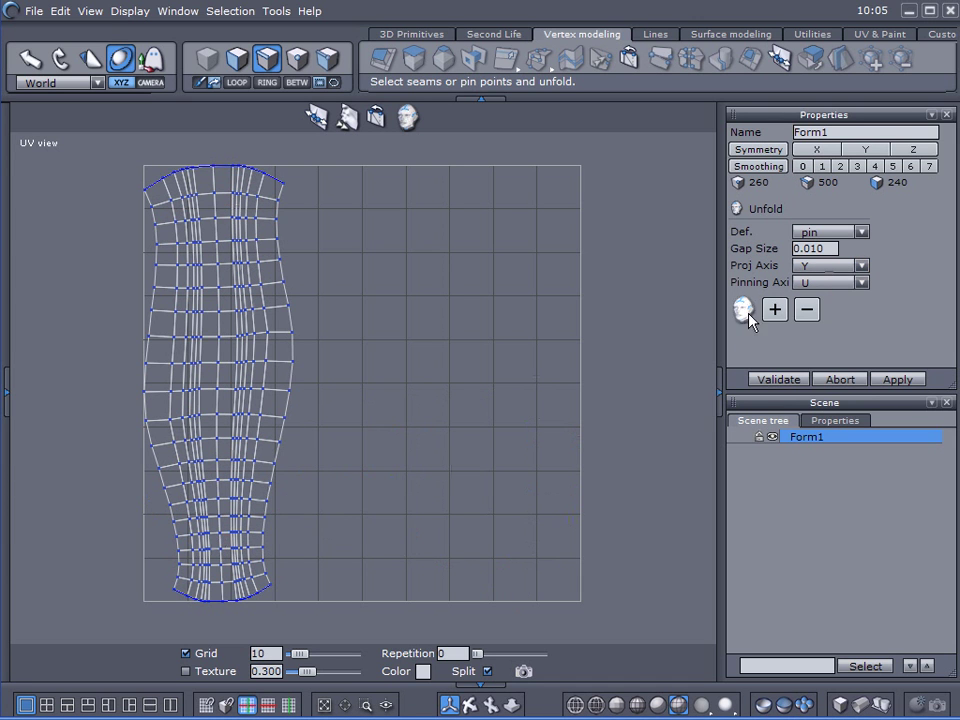
pyautogui.click(850, 265)
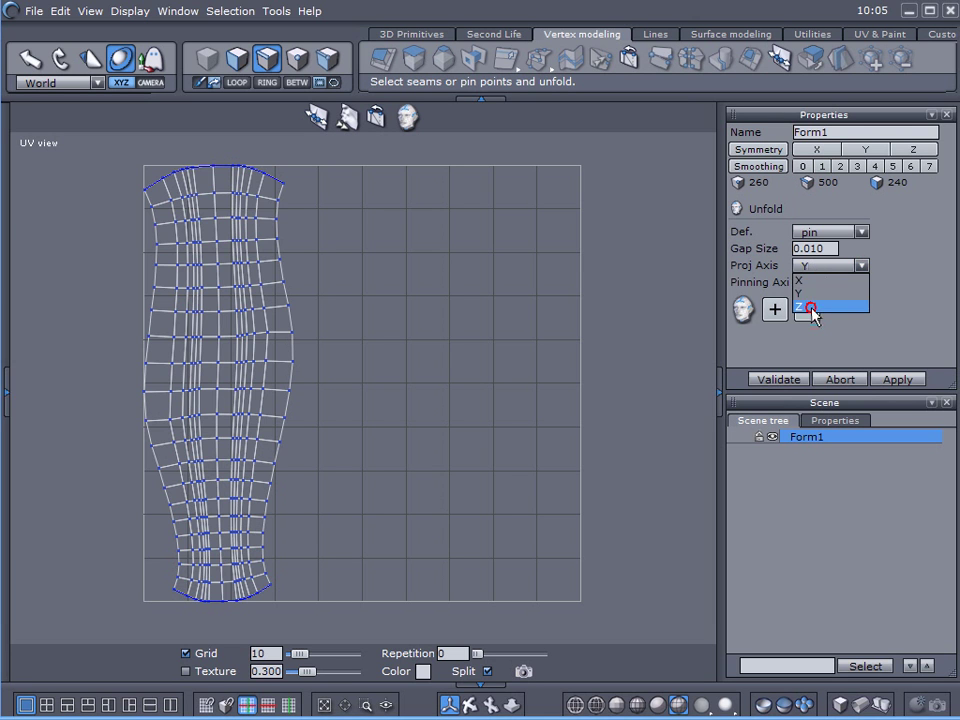
pyautogui.click(812, 306)
pyautogui.click(822, 266)
pyautogui.click(818, 280)
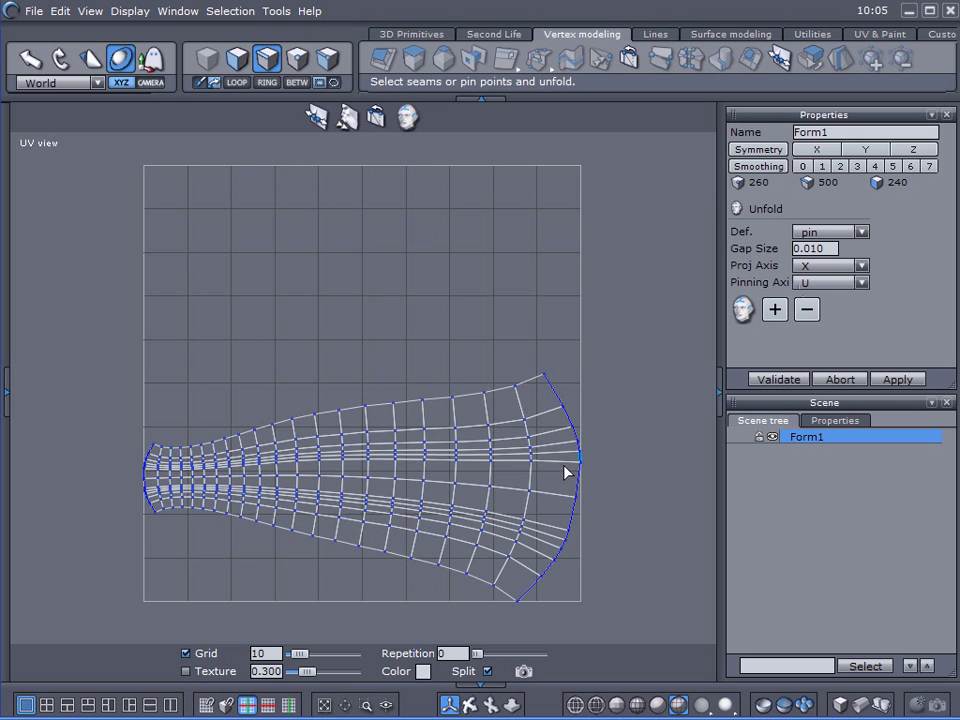
# Examine the shape and polygon spacing of the tire's UV layout for projection axis X.
pyautogui.moveTo(624, 499); pyautogui.dragTo(641, 403, button='middle')
pyautogui.scroll(3, 470, 420)
pyautogui.moveTo(466, 432); pyautogui.dragTo(481, 449, button='middle')
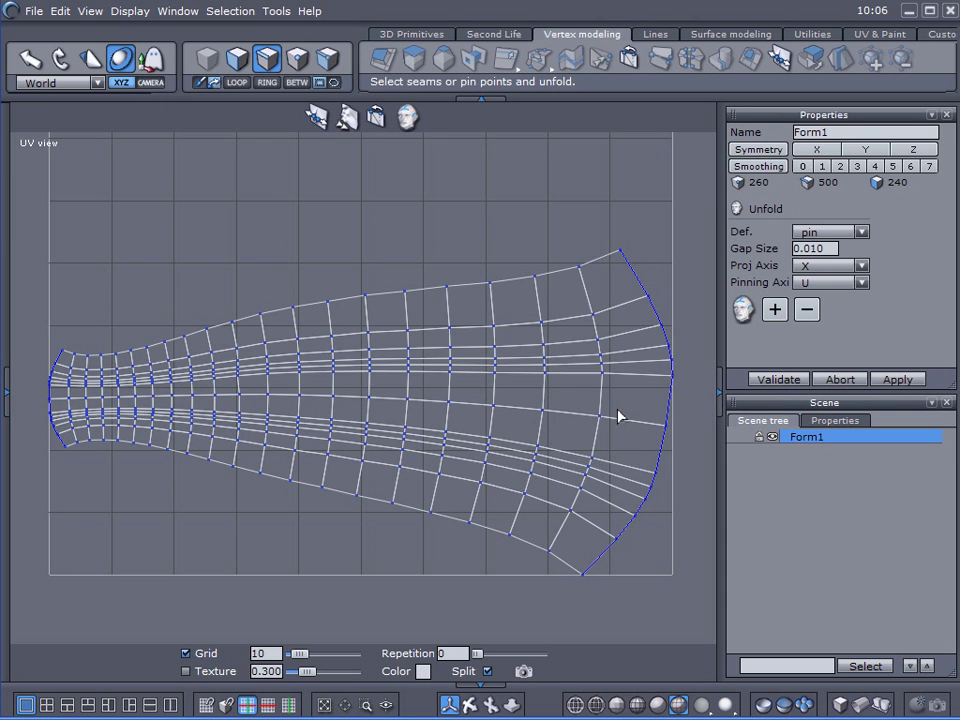
pyautogui.scroll(-2, 493, 375)
pyautogui.moveTo(493, 375); pyautogui.dragTo(490, 446, button='middle')
pyautogui.click(487, 408)
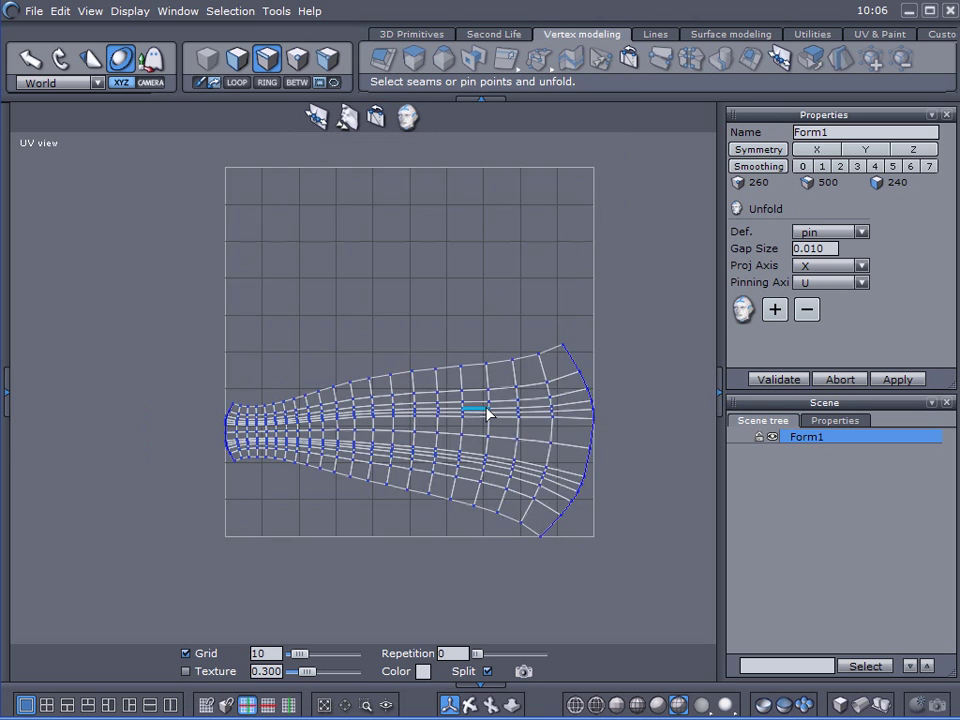
pyautogui.scroll(1, 487, 410)
pyautogui.moveTo(487, 410); pyautogui.dragTo(479, 450, button='middle')
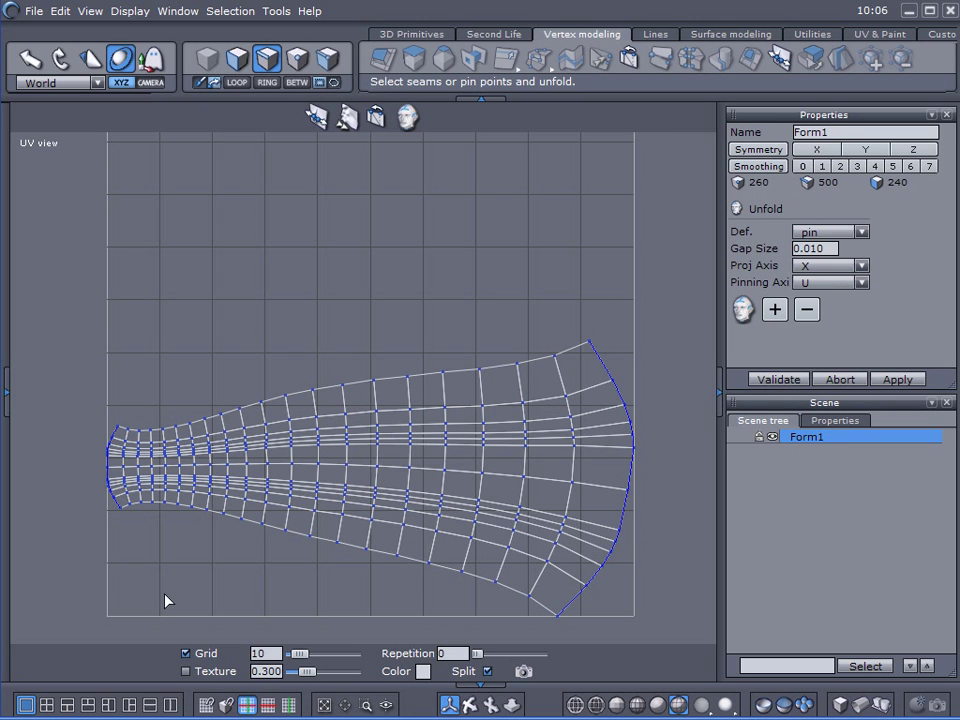
# Compare the tire's UV layout for projection axes Y and Z once more, and set the axis back to X.
pyautogui.click(826, 266)
pyautogui.click(815, 287)
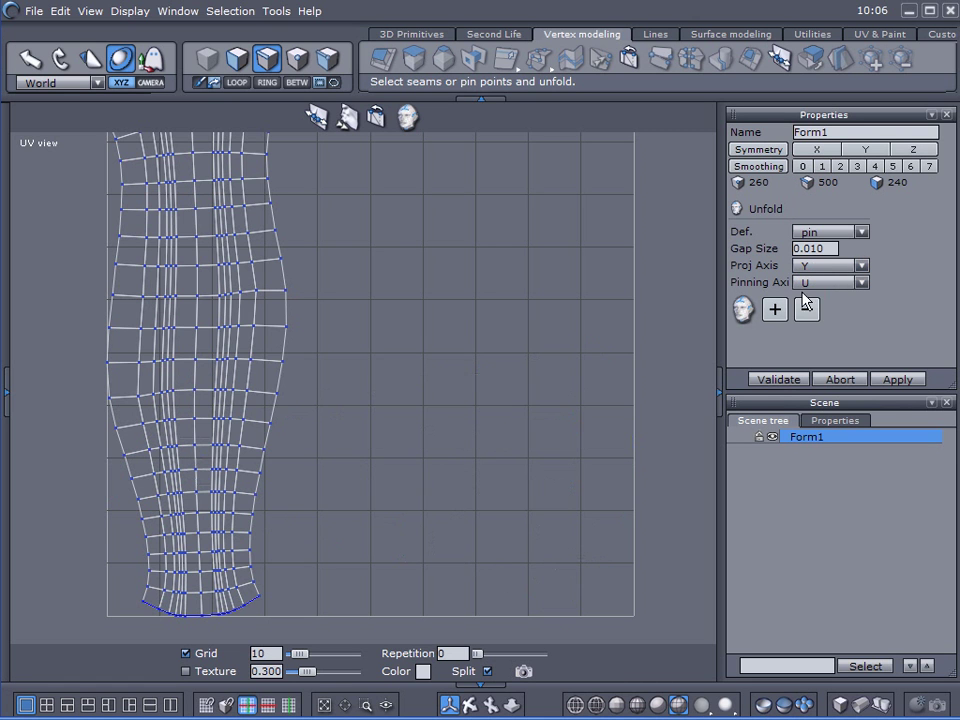
pyautogui.moveTo(371, 347); pyautogui.dragTo(449, 402, button='middle')
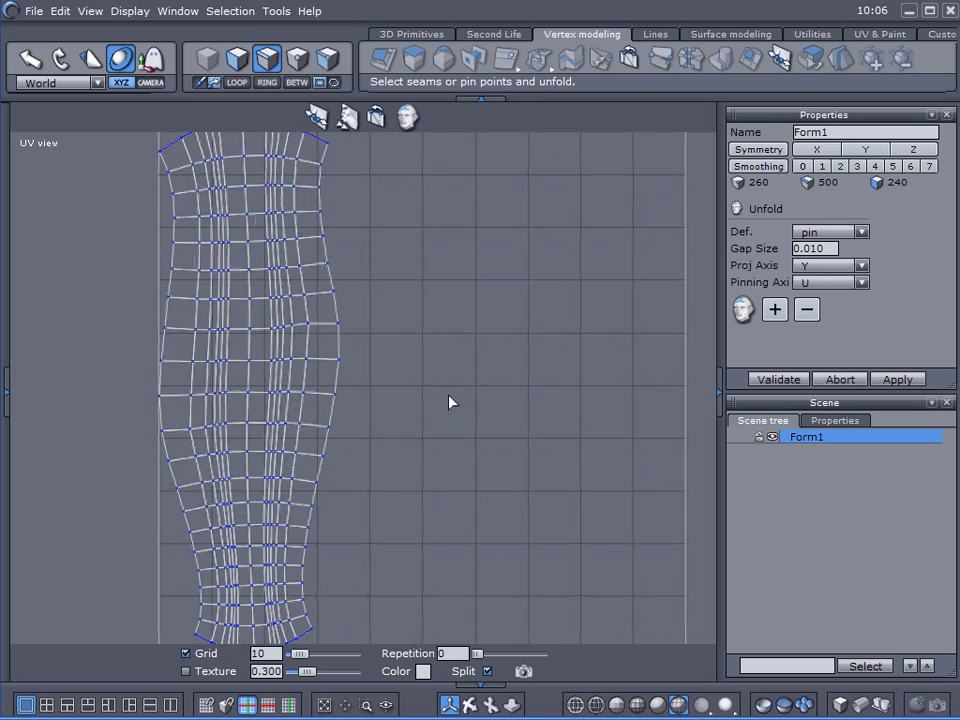
pyautogui.scroll(-2, 454, 401)
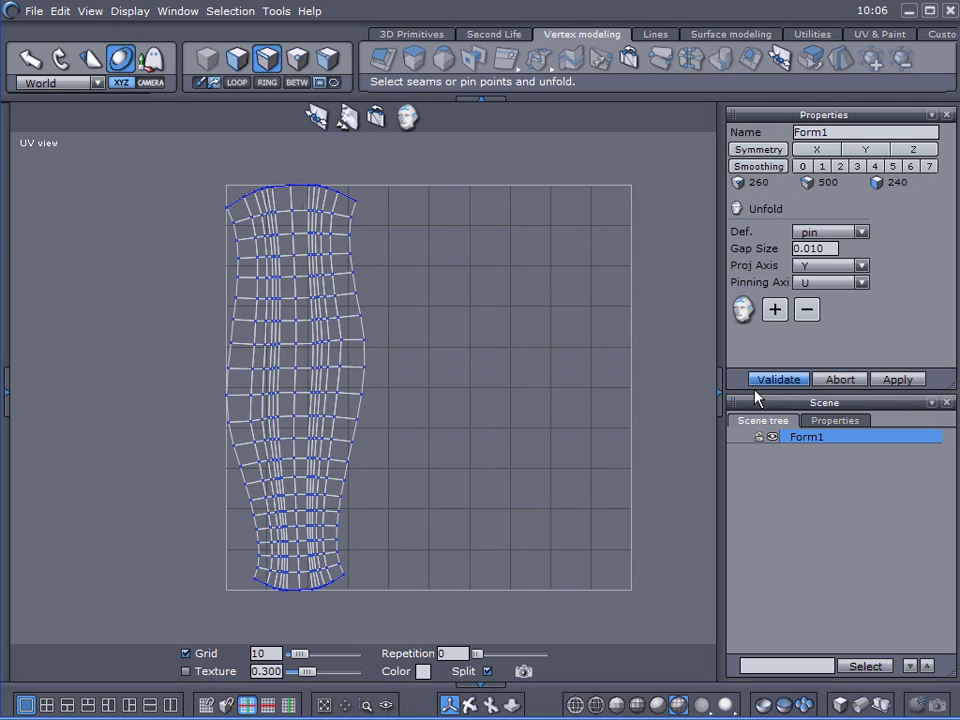
pyautogui.click(822, 265)
pyautogui.click(804, 308)
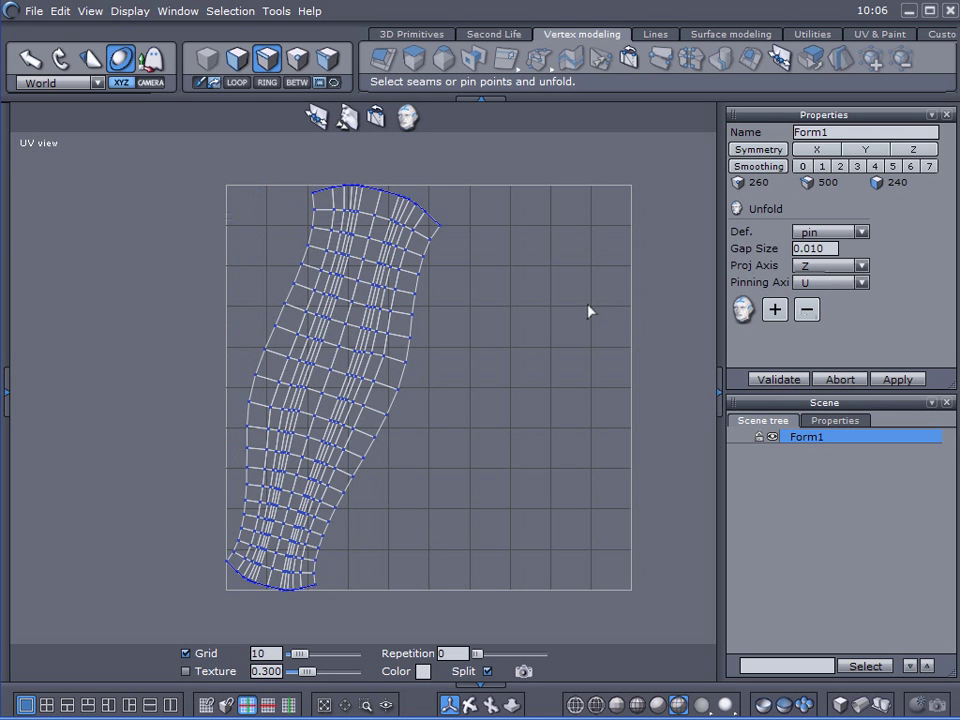
pyautogui.click(845, 266)
pyautogui.click(819, 283)
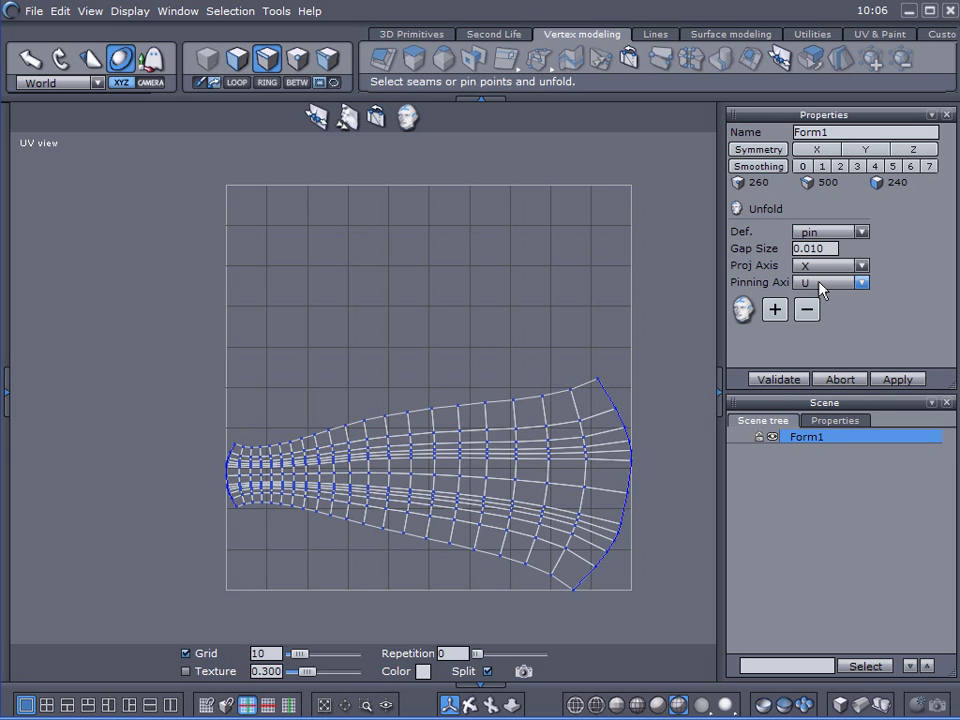
# Change the unfold's pinning axis to V.
pyautogui.click(806, 284)
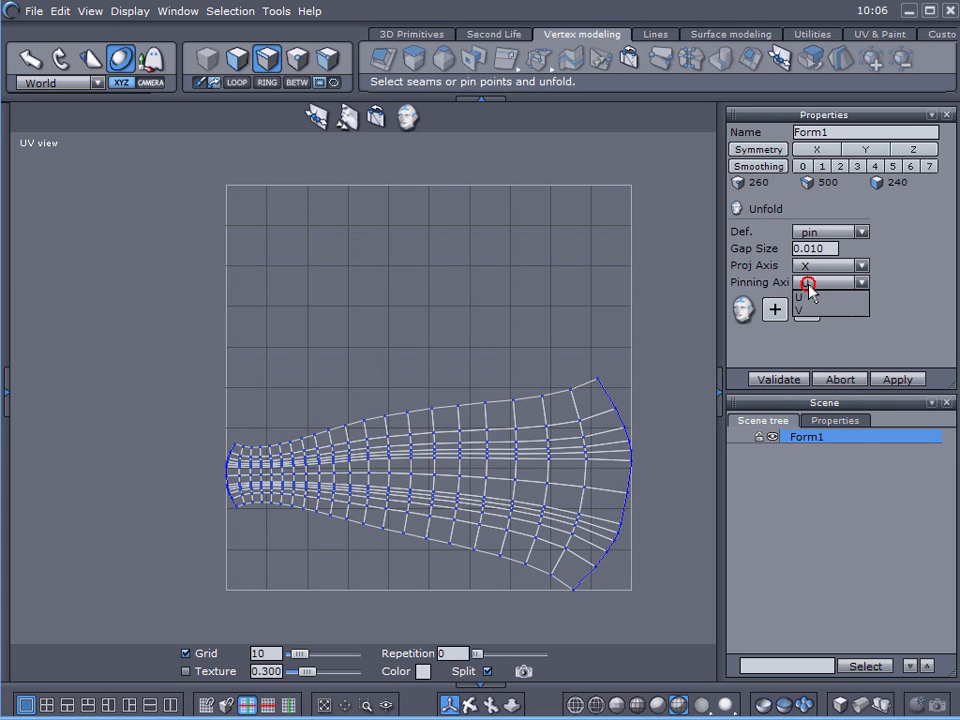
pyautogui.click(803, 310)
pyautogui.moveTo(515, 418); pyautogui.dragTo(504, 338, button='middle')
pyautogui.scroll(3, 493, 427)
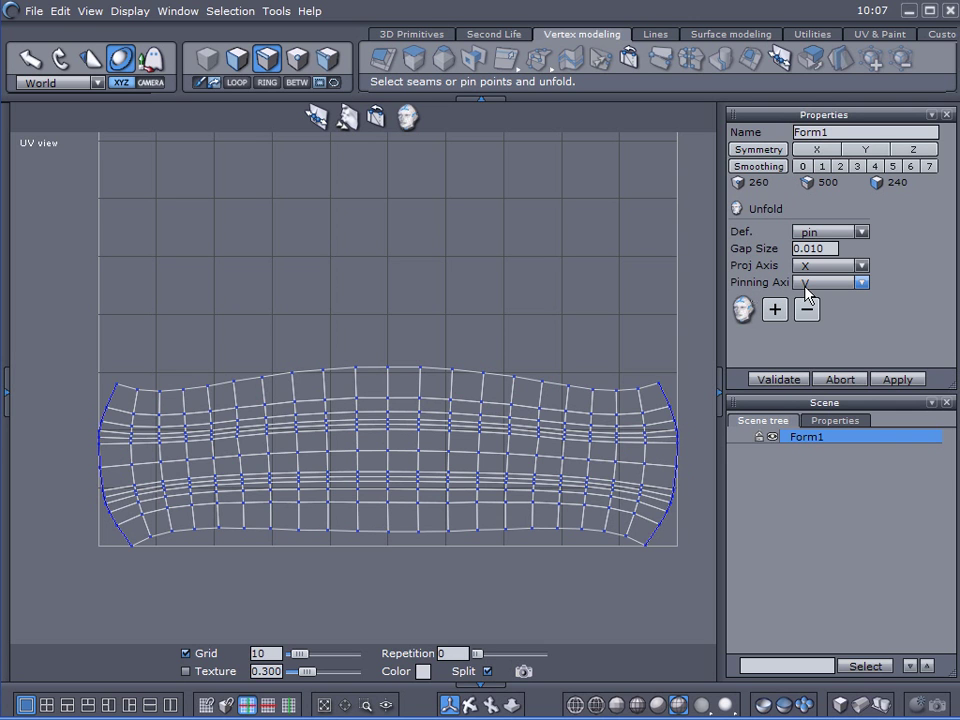
# With the pinning axis on V, try projection axes Y and Z, and go back to Y.
pyautogui.click(829, 265)
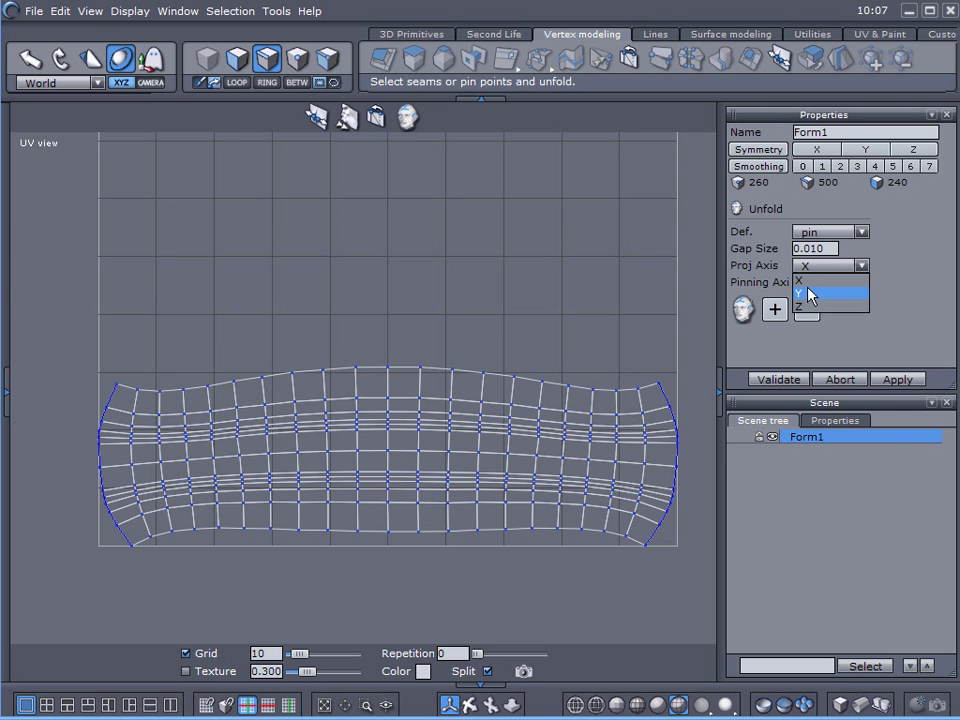
pyautogui.click(810, 291)
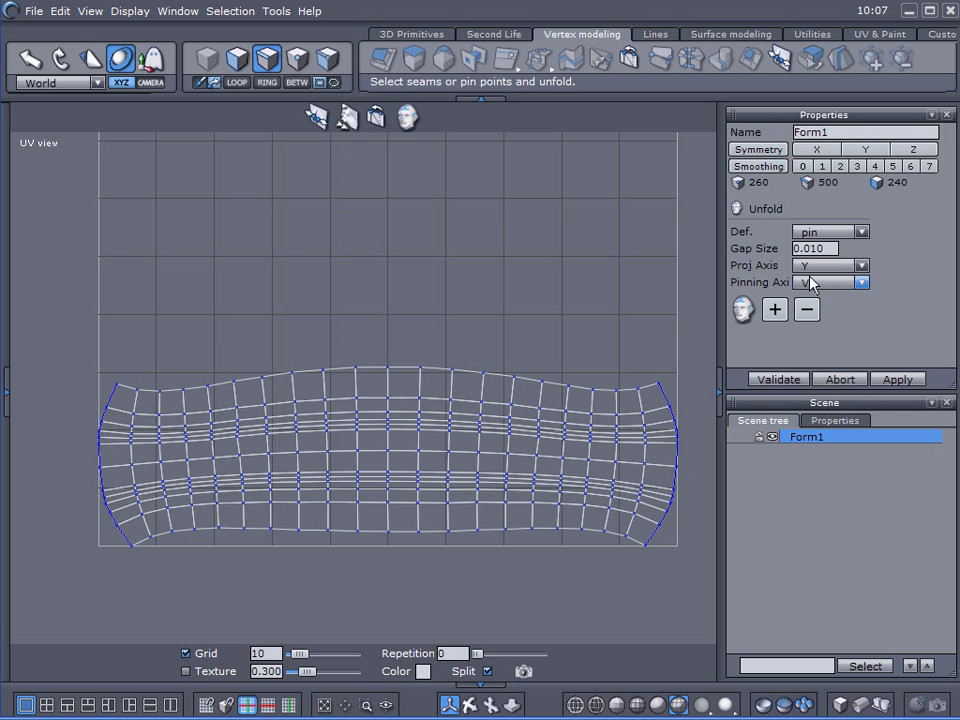
pyautogui.click(840, 266)
pyautogui.click(812, 304)
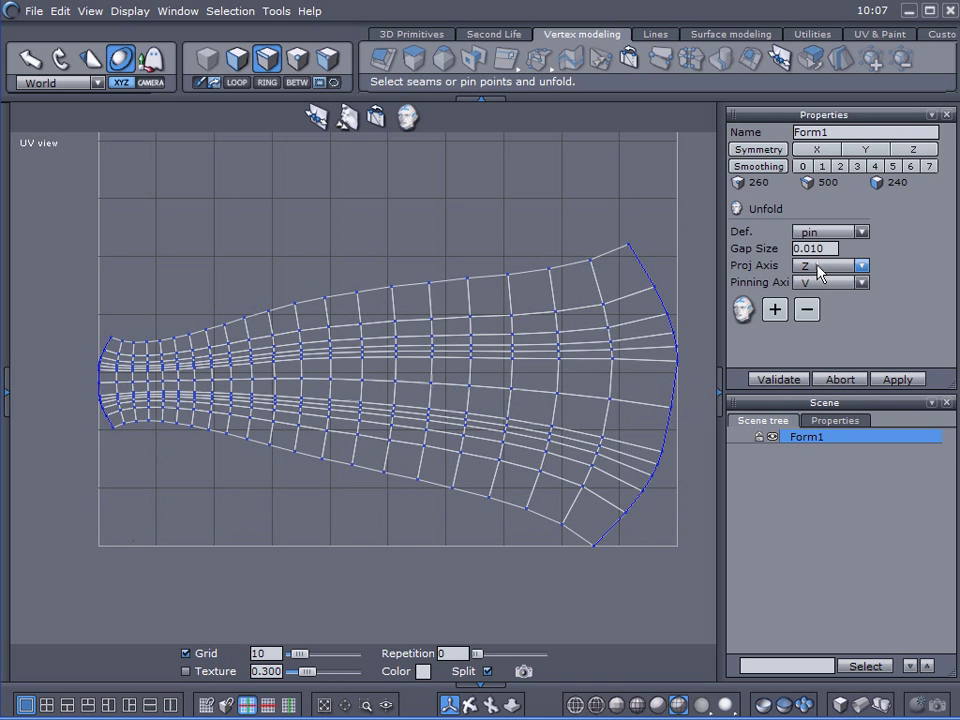
pyautogui.click(818, 270)
pyautogui.click(816, 290)
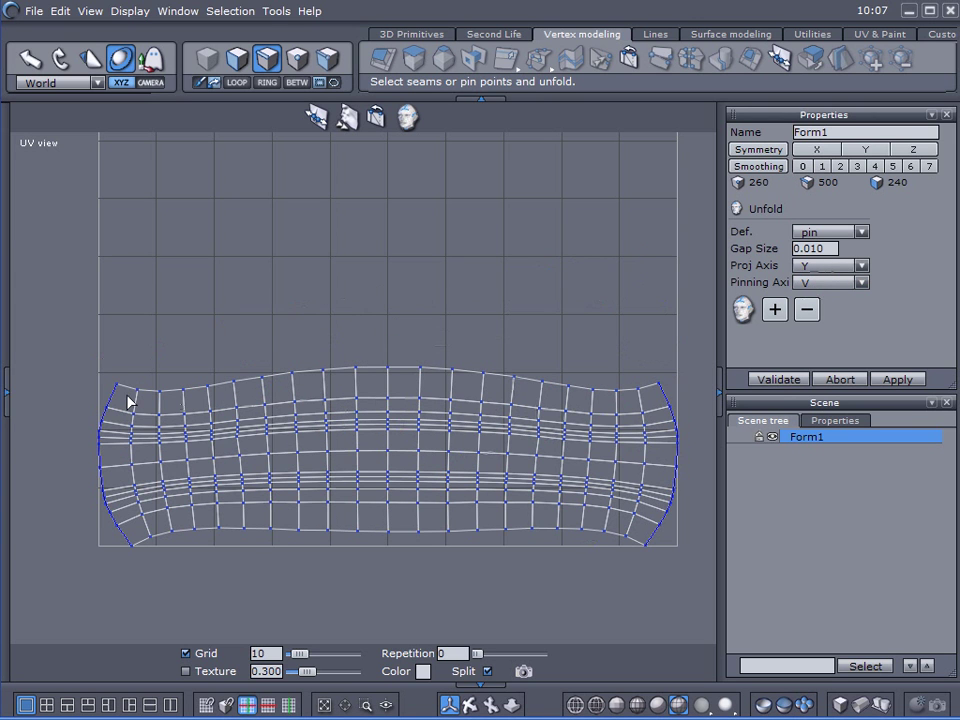
# Set the projection axis to X and the pinning axis to U.
pyautogui.click(828, 267)
pyautogui.click(821, 284)
pyautogui.click(822, 284)
pyautogui.click(815, 301)
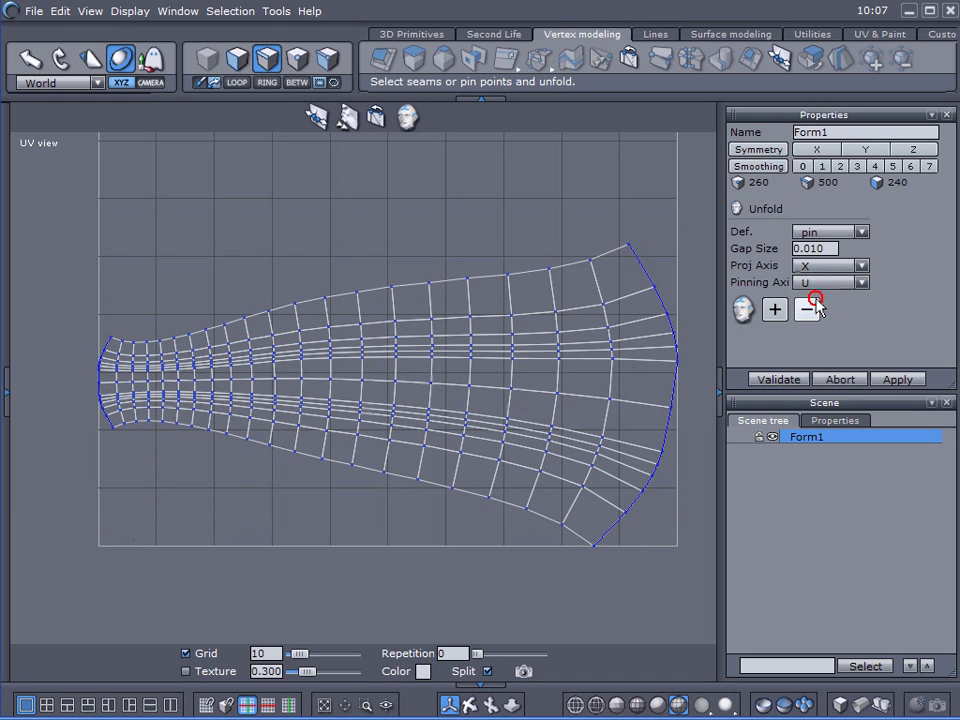
# With the pinning axis on U, try projection axis Y and switch to Z.
pyautogui.click(828, 266)
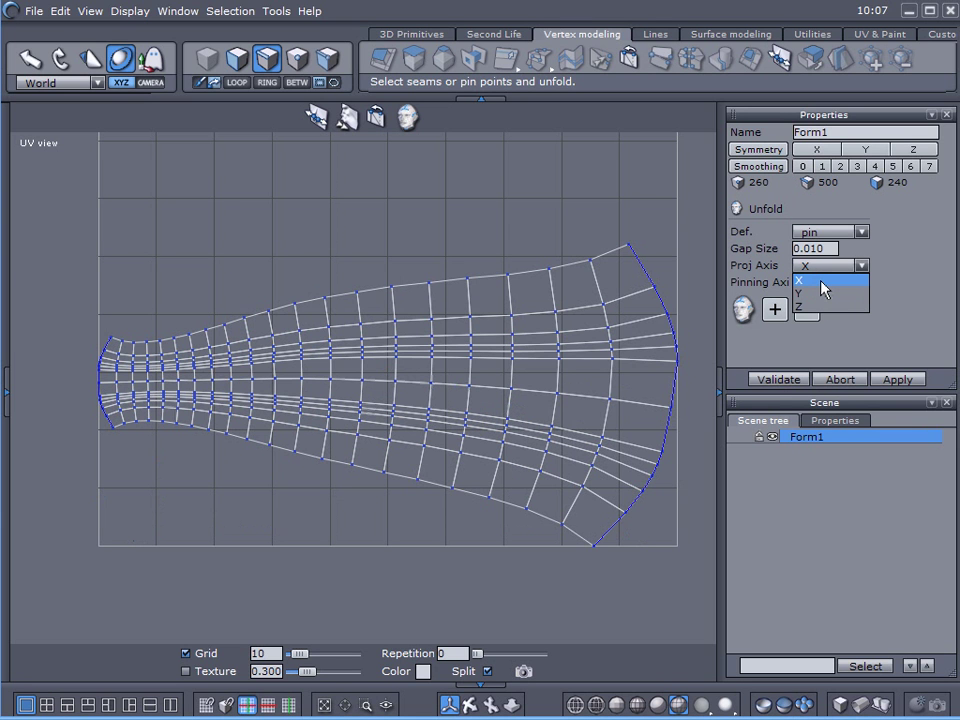
pyautogui.click(820, 282)
pyautogui.click(820, 269)
pyautogui.click(818, 293)
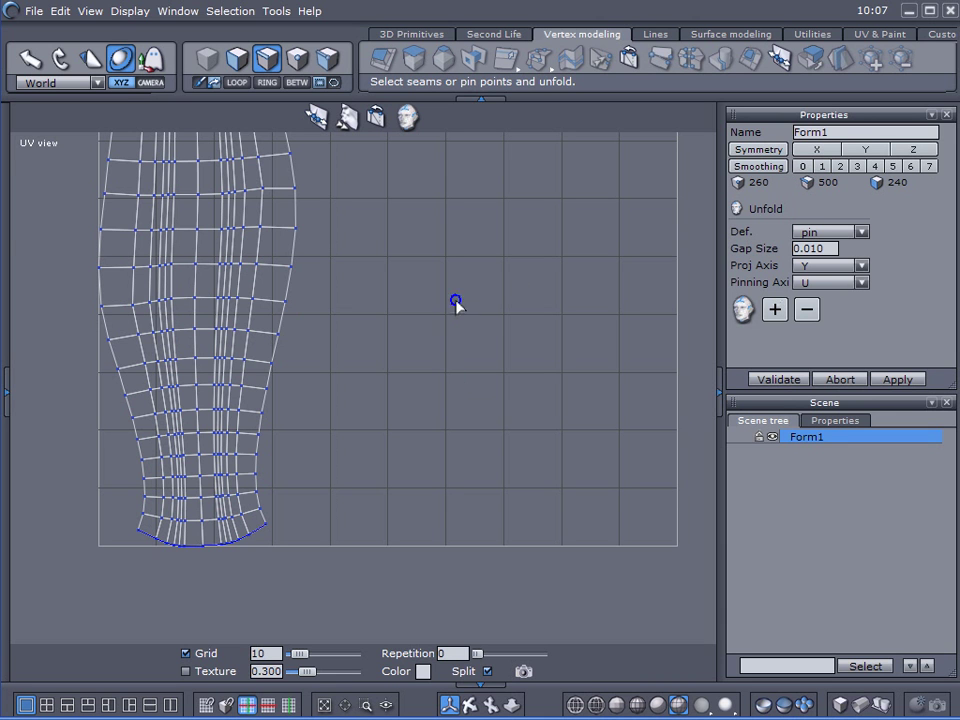
pyautogui.moveTo(463, 358); pyautogui.dragTo(493, 470, button='middle')
pyautogui.click(818, 266)
pyautogui.click(806, 308)
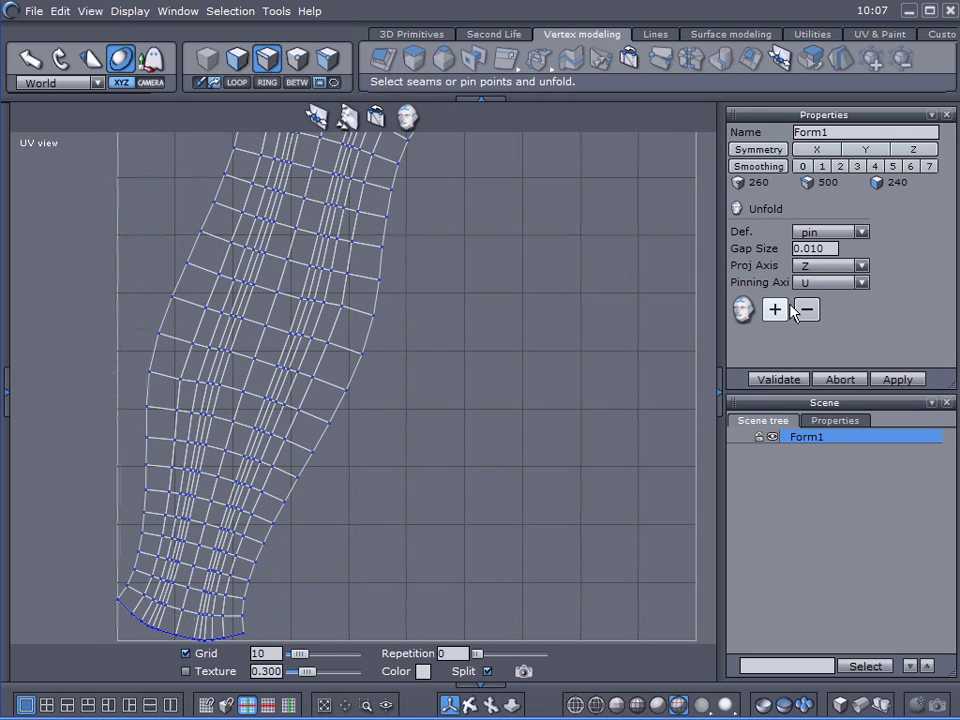
# Set the unfold's pinning axis to V and its projection axis to Y.
pyautogui.click(838, 283)
pyautogui.click(828, 311)
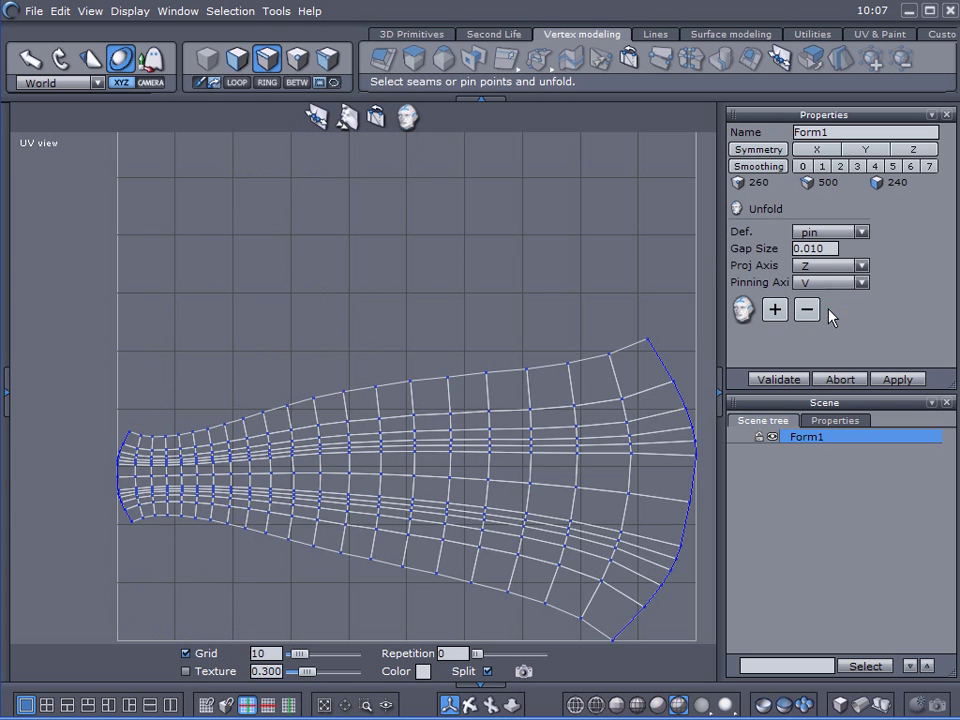
pyautogui.click(820, 266)
pyautogui.click(815, 294)
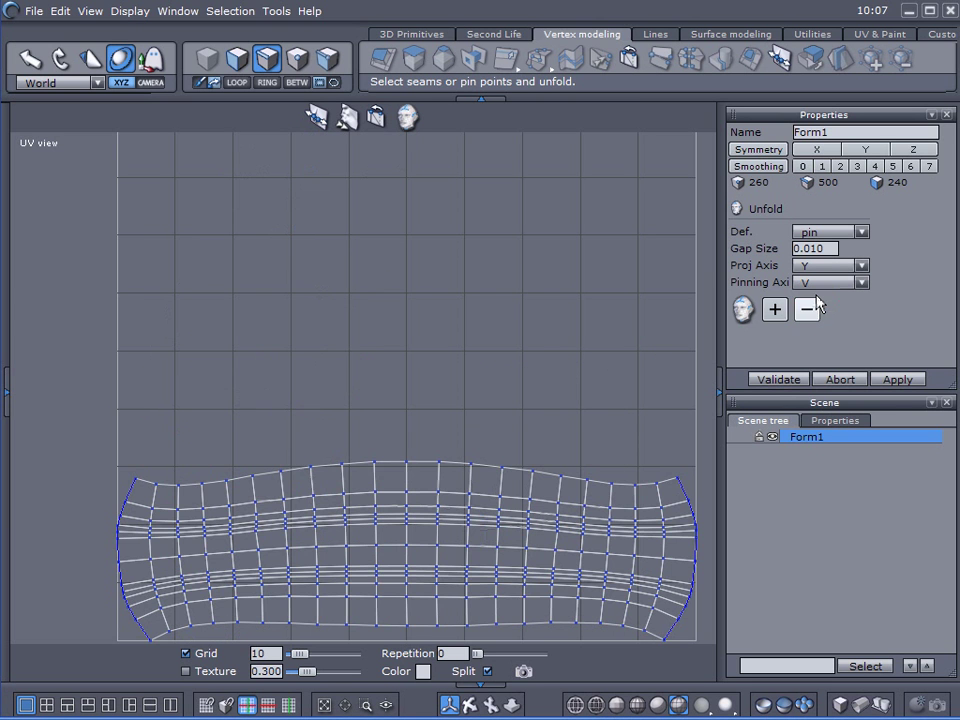
pyautogui.moveTo(525, 224); pyautogui.dragTo(509, 209, button='middle')
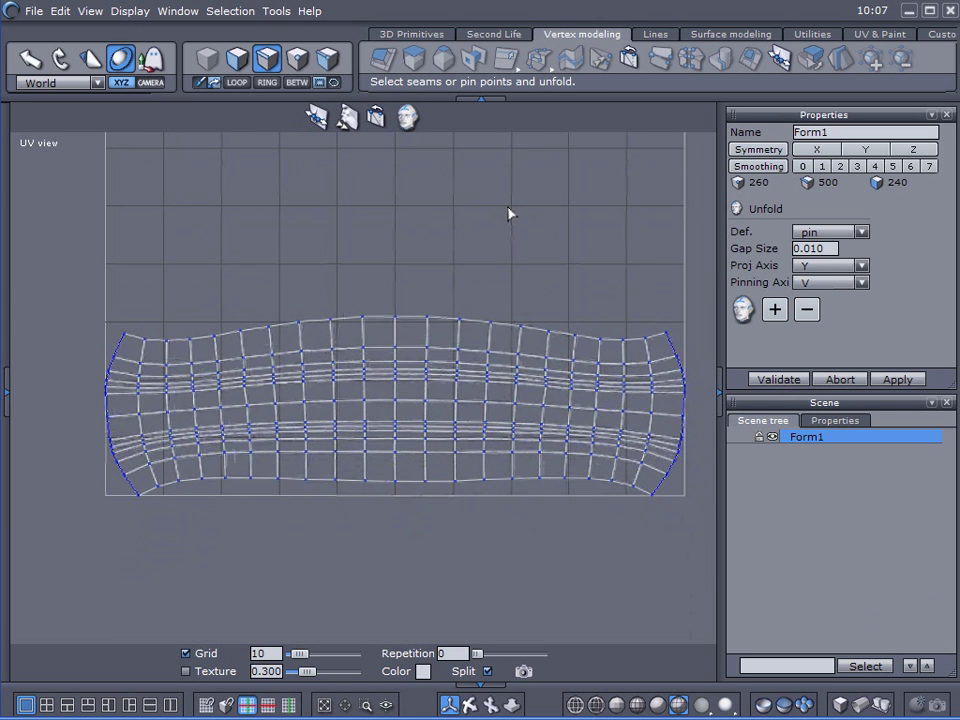
pyautogui.scroll(4, 347, 379)
pyautogui.scroll(-3, 347, 379)
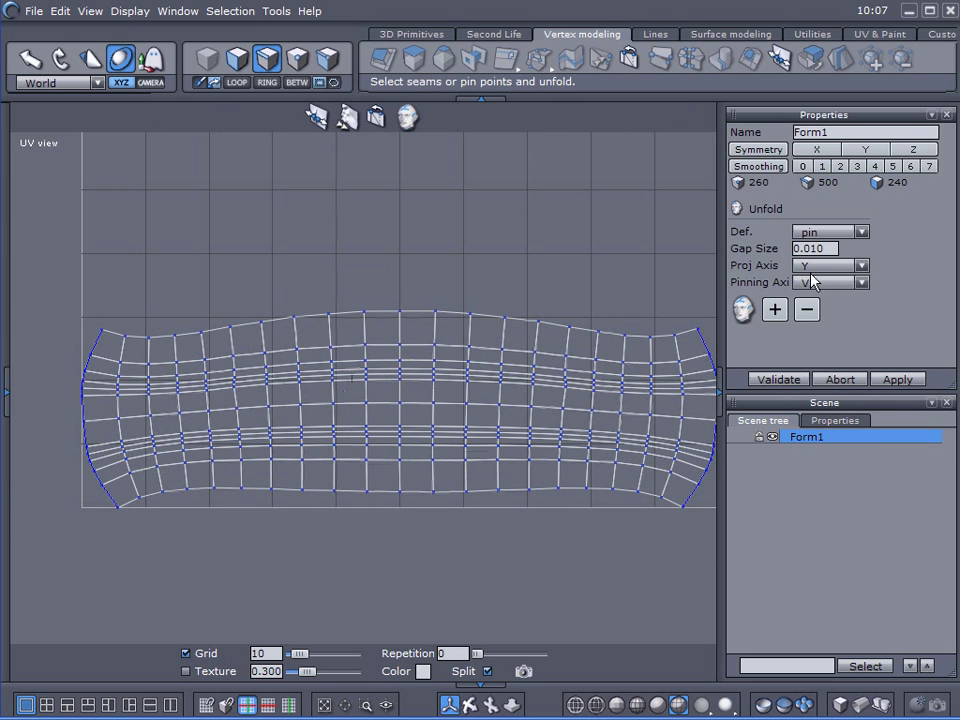
# Validate the unfold and collapse the side display to give the UV view the full width.
pyautogui.click(789, 380)
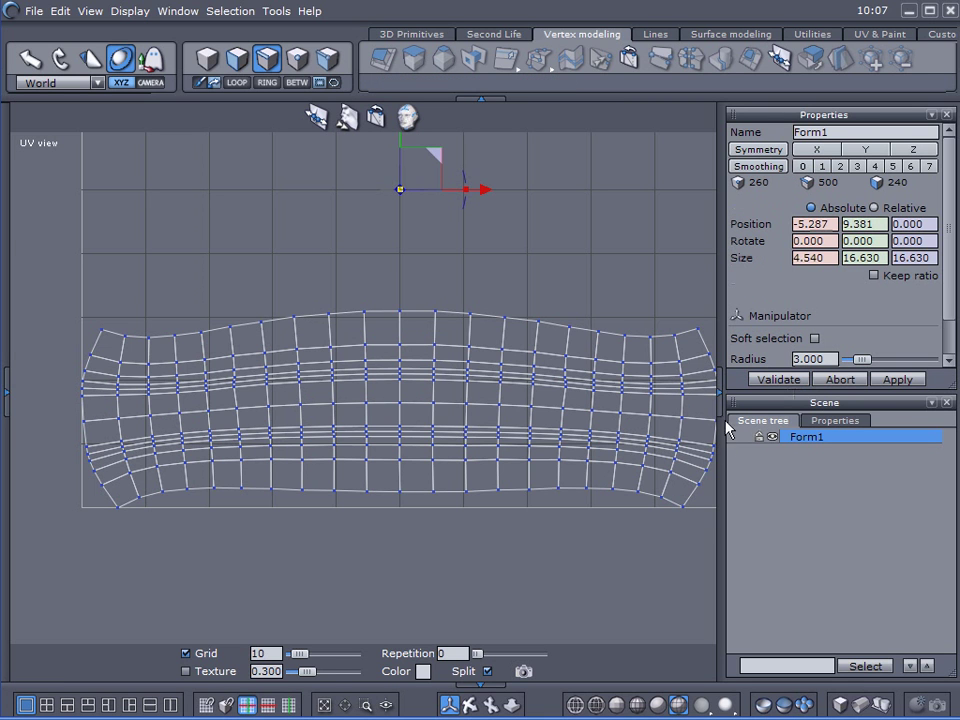
pyautogui.click(720, 391)
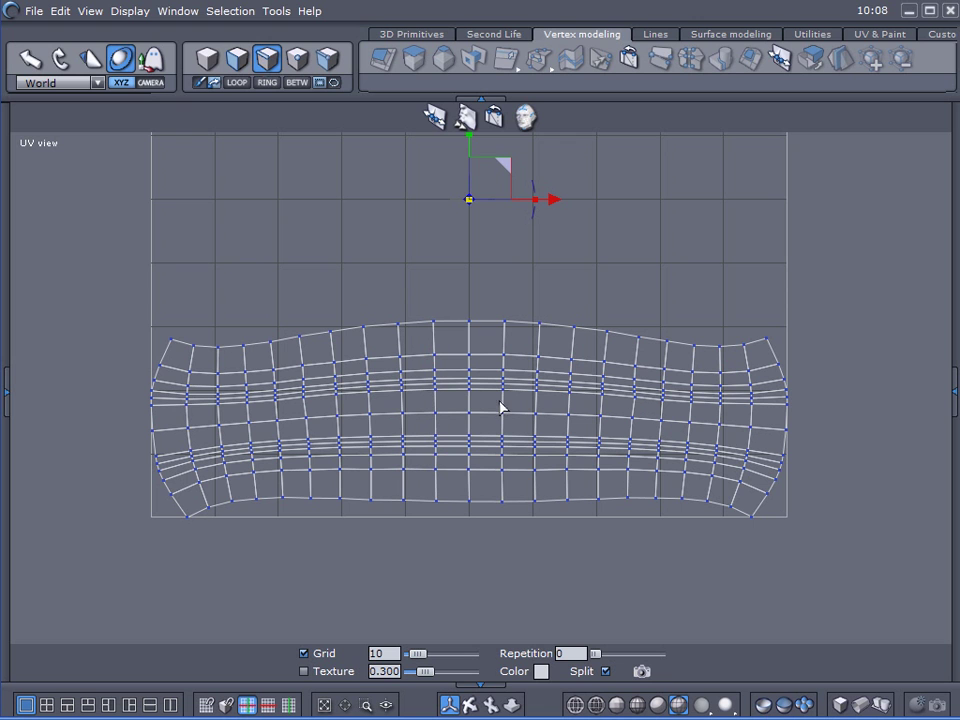
pyautogui.click(452, 417)
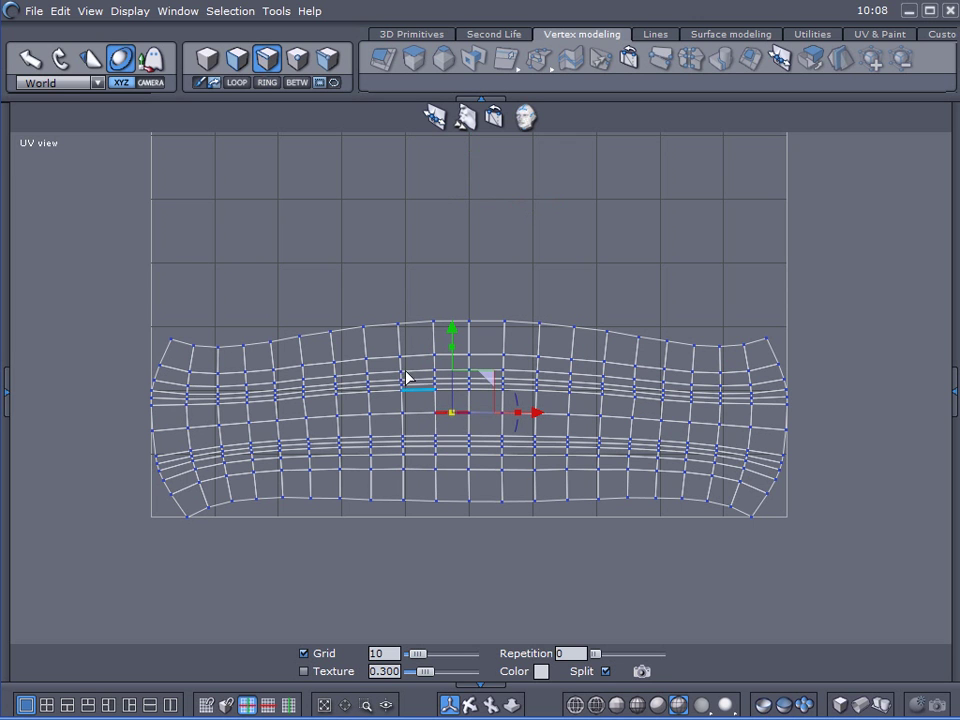
pyautogui.scroll(2, 357, 379)
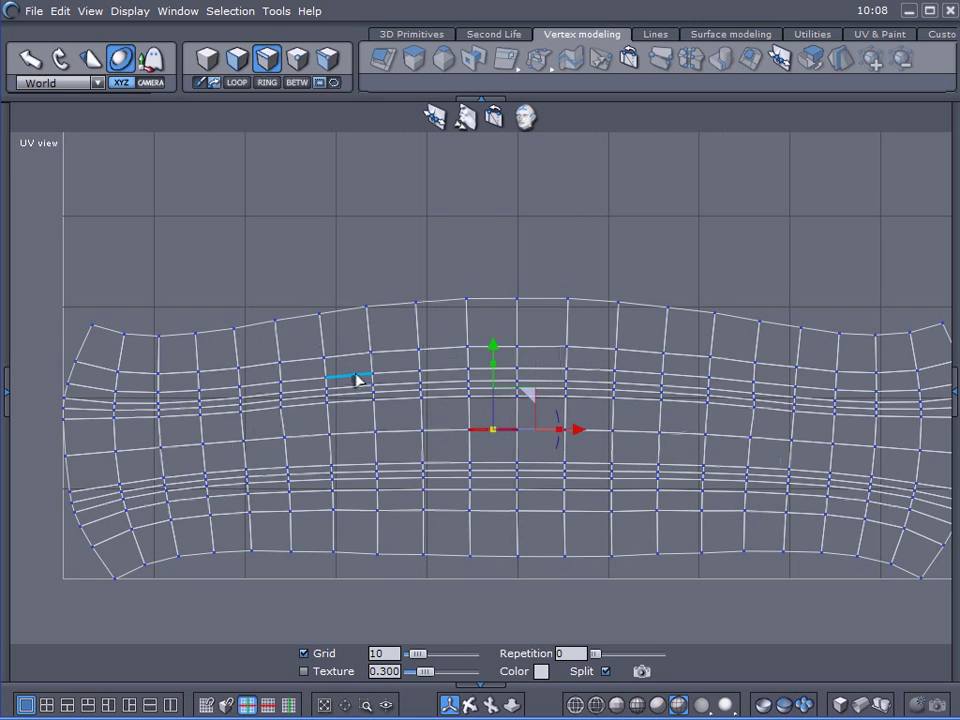
pyautogui.scroll(1, 360, 417)
pyautogui.moveTo(360, 417); pyautogui.dragTo(345, 436, button='middle')
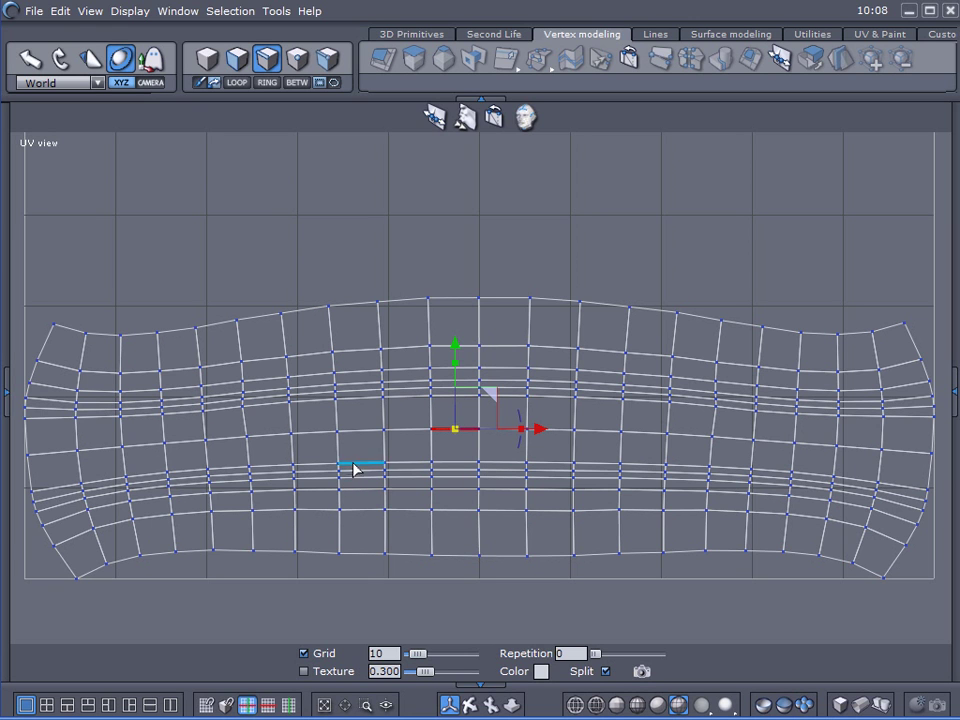
pyautogui.click(589, 436)
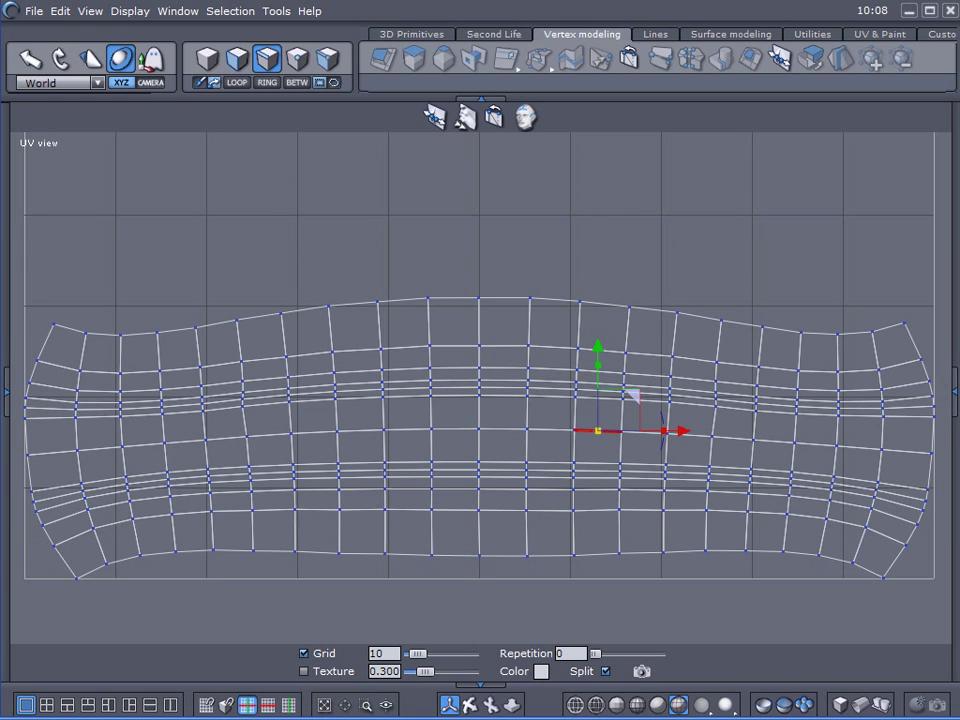
# Straighten the UV layout's left border edge loop and its neighbouring loop by scaling each horizontally until it is vertical.
pyautogui.click(48, 346)
pyautogui.press('l')
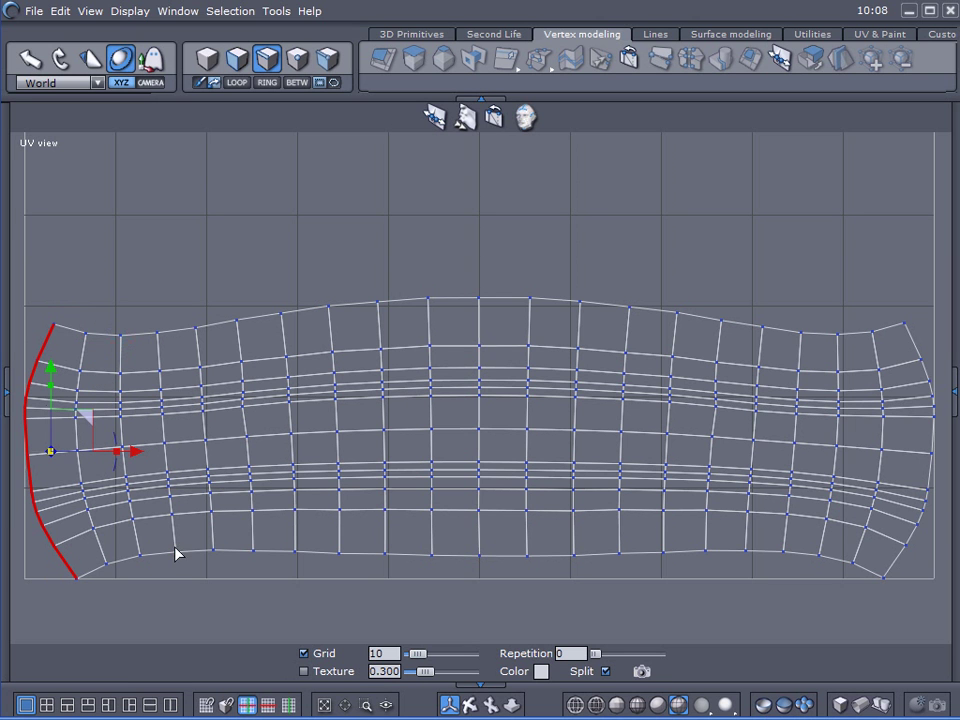
pyautogui.scroll(3, 257, 536)
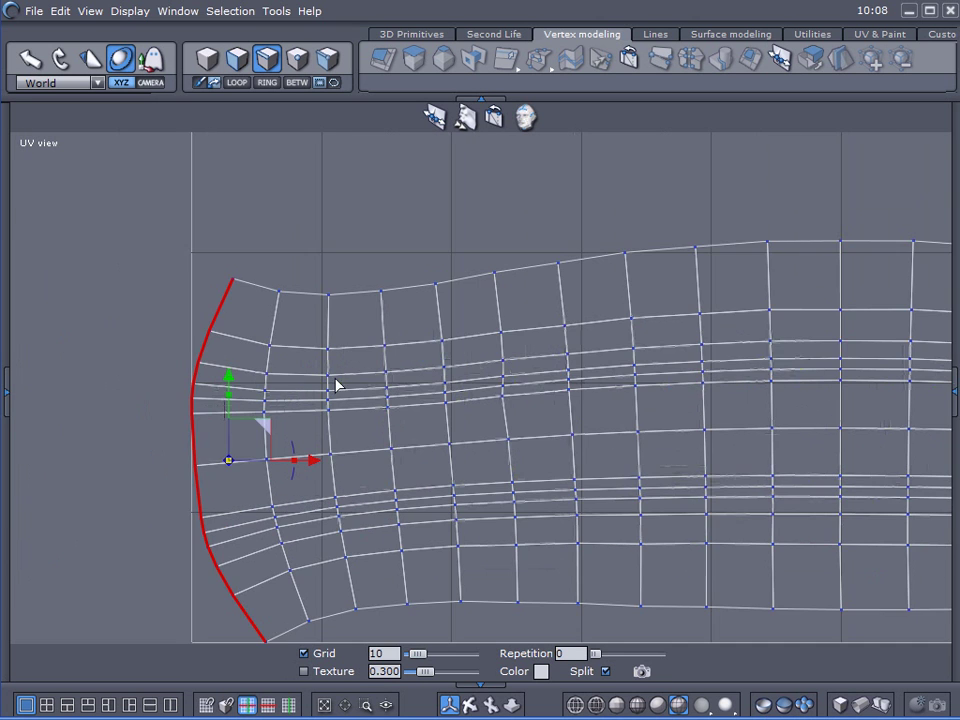
pyautogui.moveTo(336, 385); pyautogui.dragTo(378, 259, button='middle')
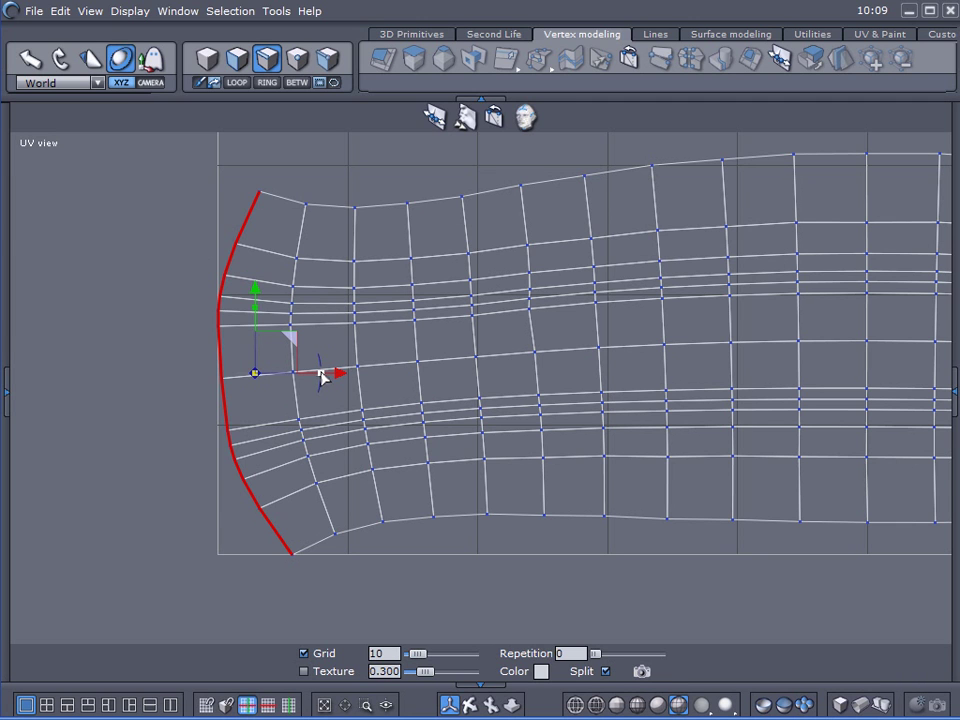
pyautogui.moveTo(322, 377)
pyautogui.mouseDown()
pyautogui.moveTo(306, 379)
pyautogui.moveTo(319, 379)
pyautogui.mouseUp()
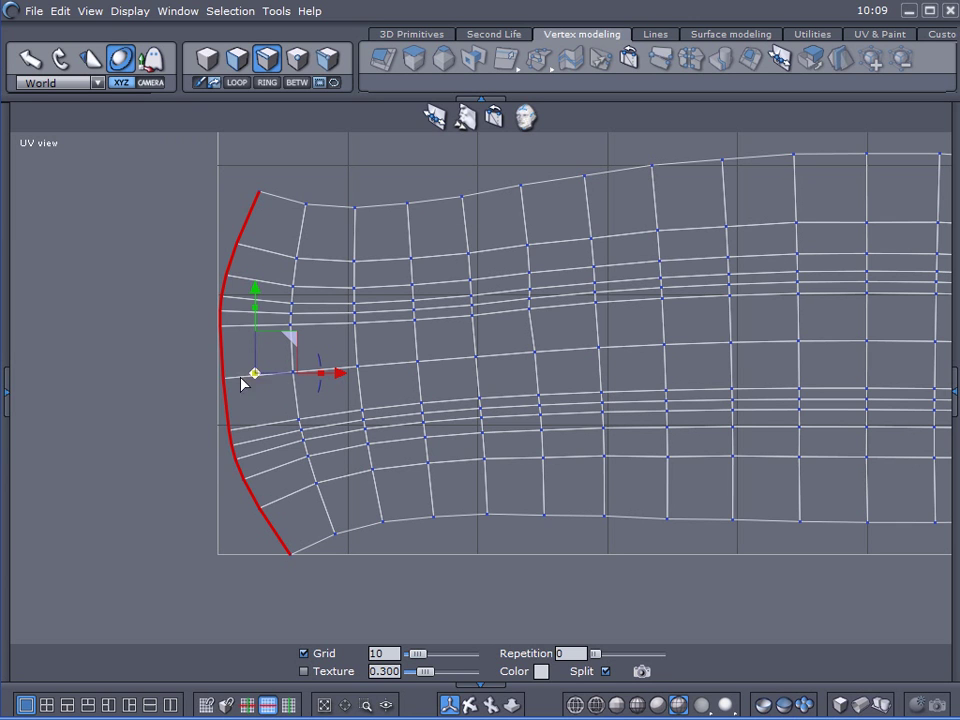
pyautogui.moveTo(323, 376); pyautogui.dragTo(548, 382)
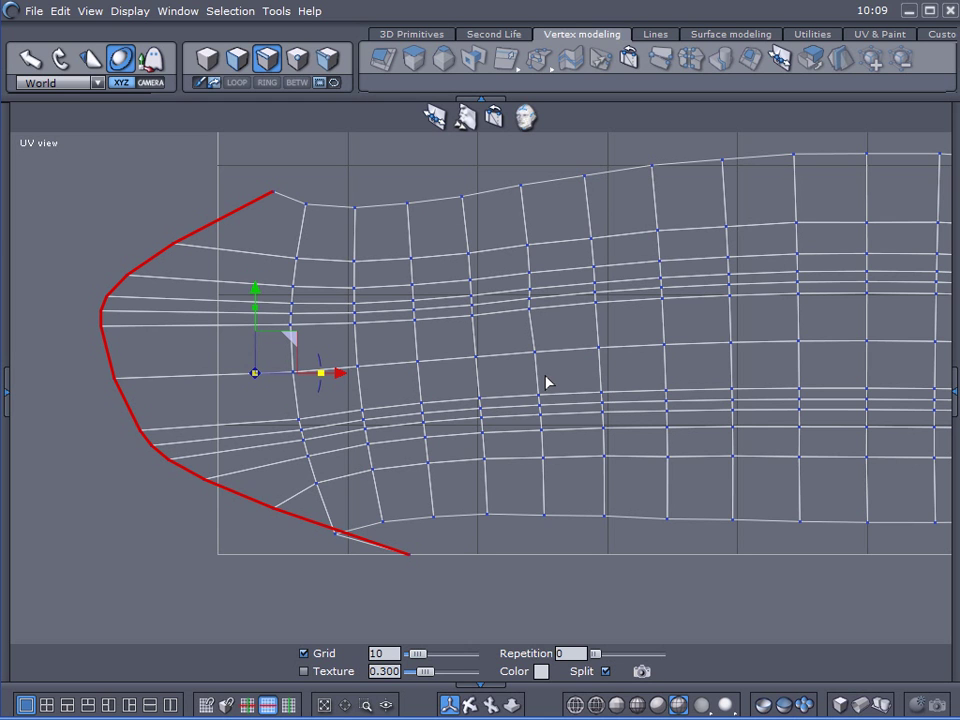
pyautogui.moveTo(548, 382); pyautogui.dragTo(256, 377)
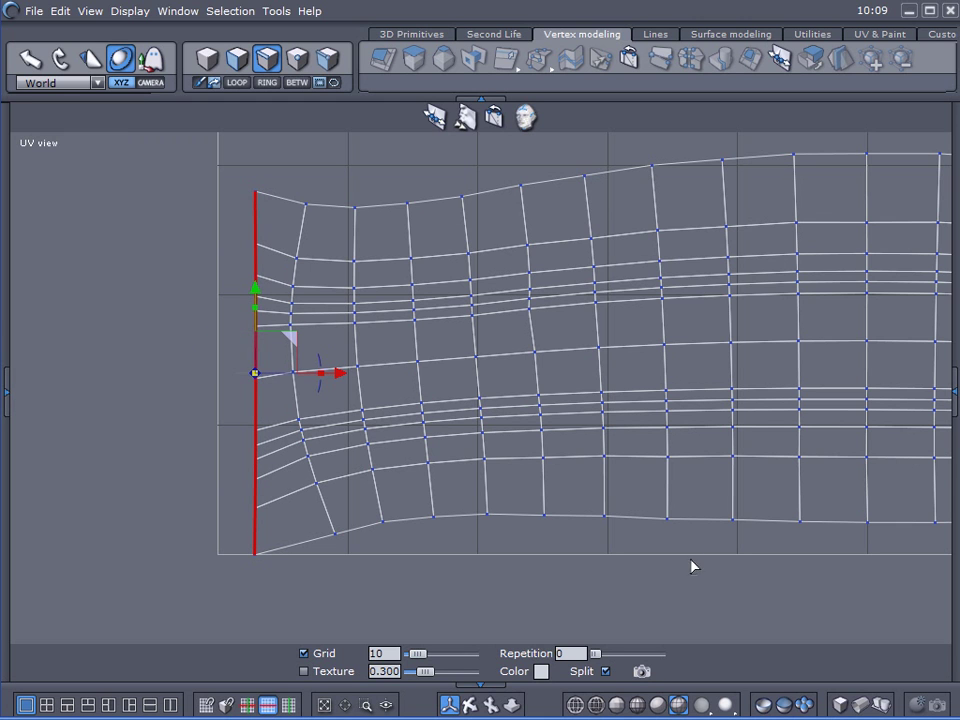
pyautogui.doubleClick(326, 514)
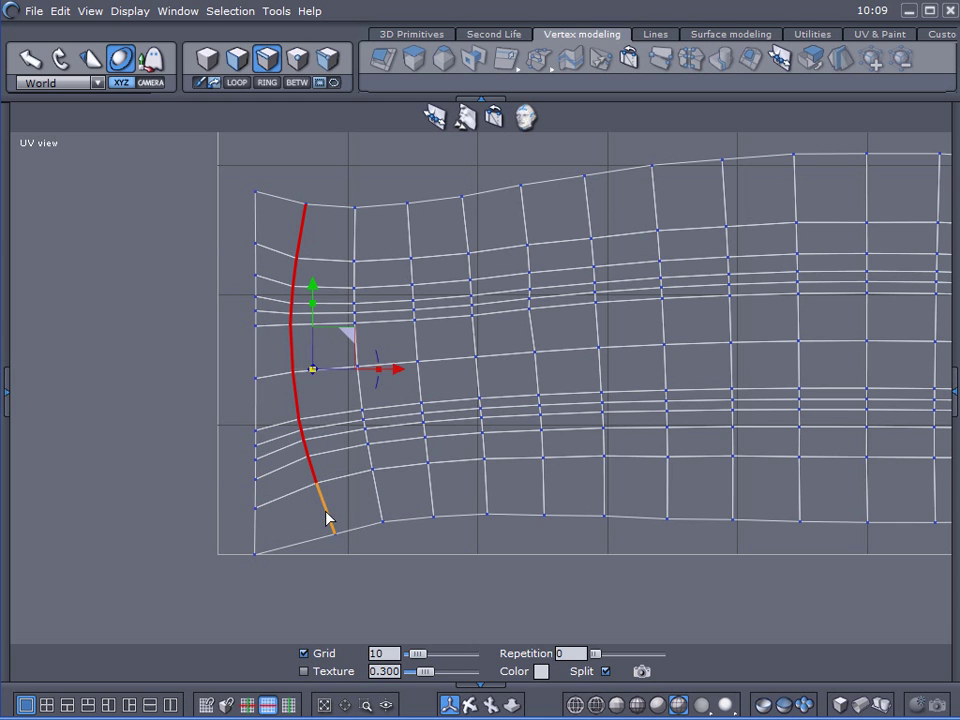
pyautogui.moveTo(380, 375); pyautogui.dragTo(315, 373)
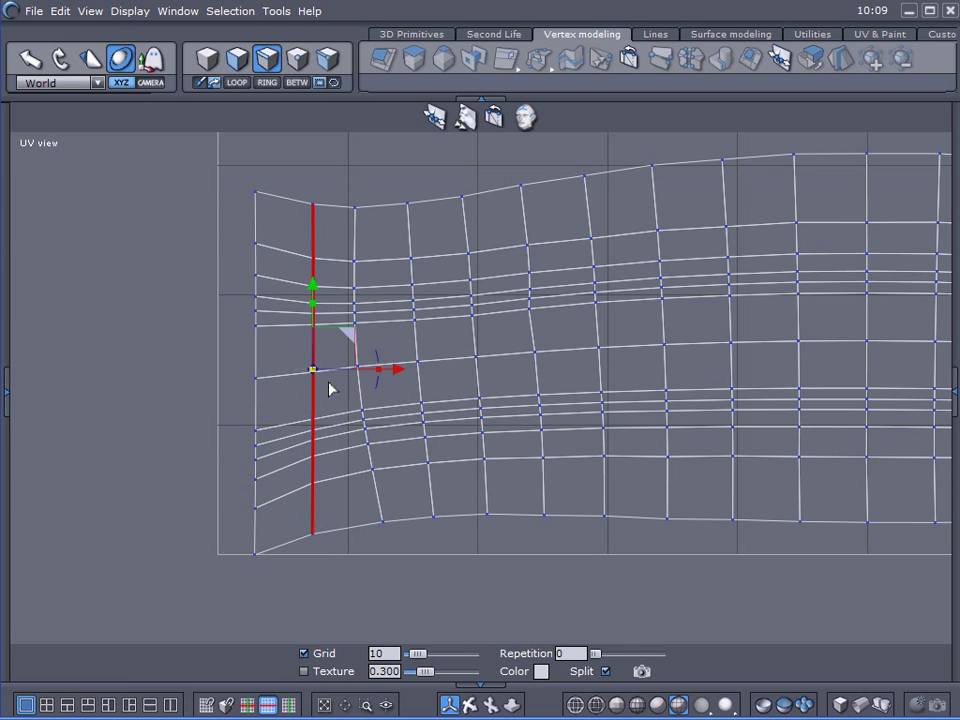
# Flatten the UV layout's right border loop and the next two loops inward into vertical lines by scaling horizontally.
pyautogui.scroll(-3, 553, 503)
pyautogui.moveTo(553, 503); pyautogui.dragTo(36, 482, button='middle')
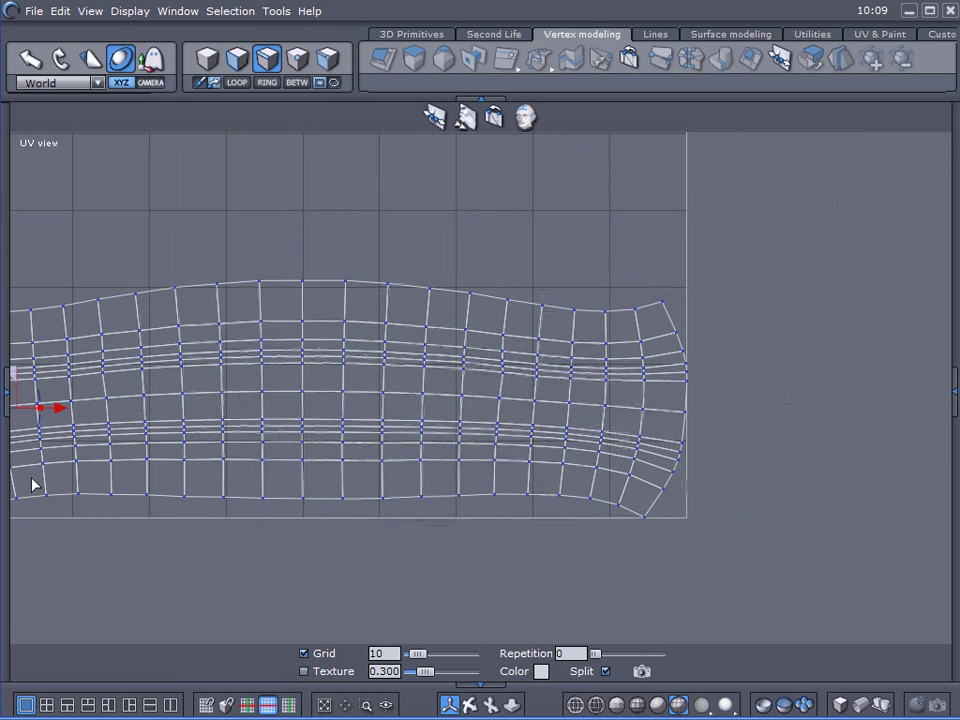
pyautogui.scroll(2, 641, 482)
pyautogui.doubleClick(712, 402)
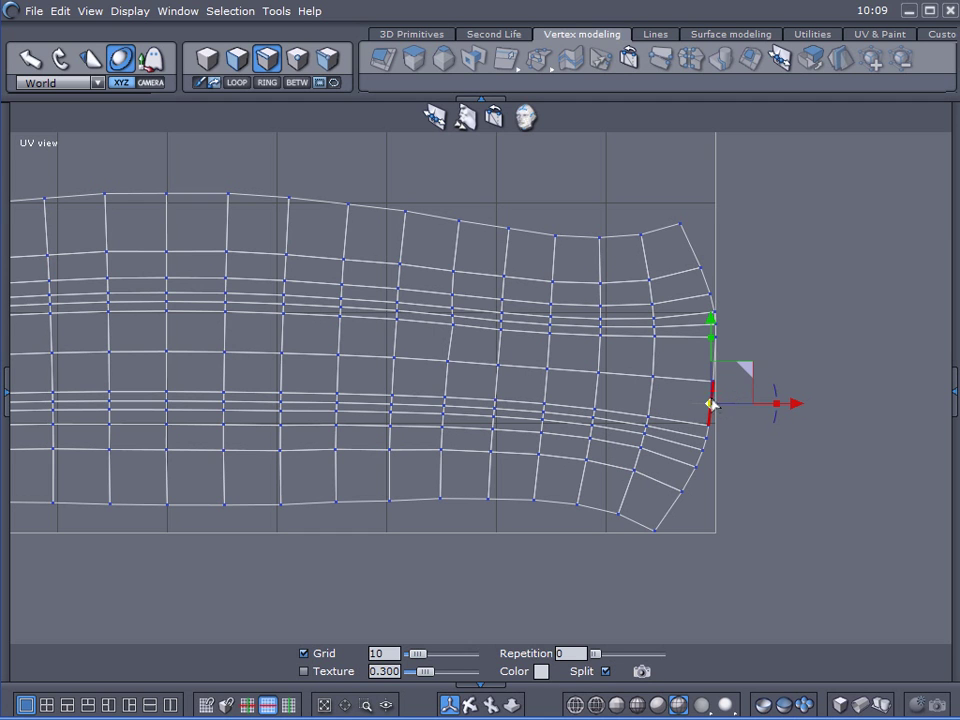
pyautogui.moveTo(752, 383); pyautogui.dragTo(687, 384)
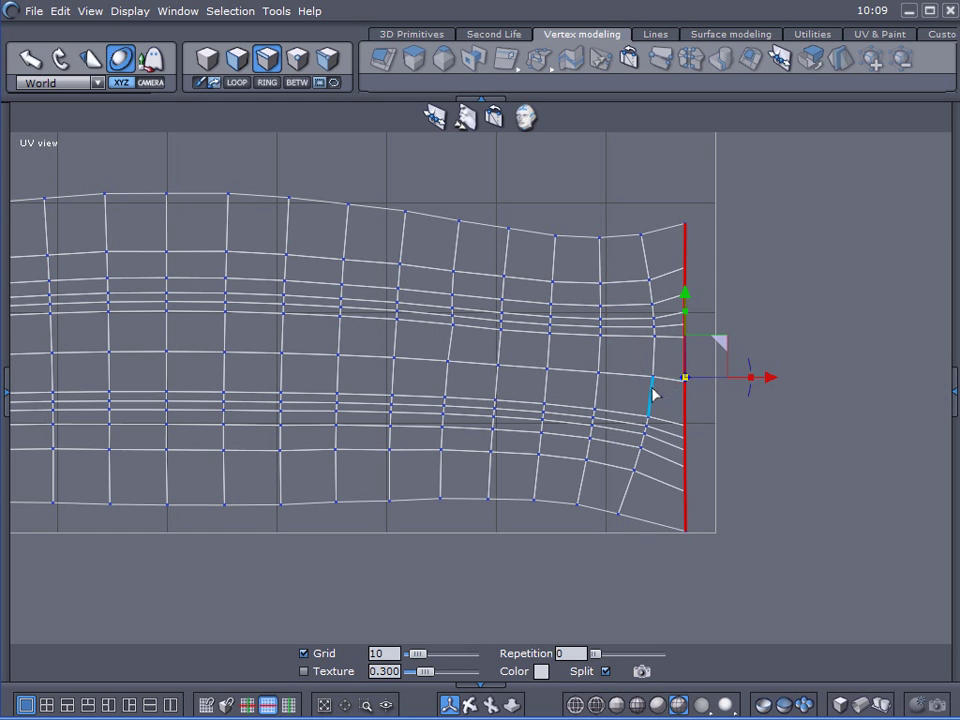
pyautogui.doubleClick(654, 394)
pyautogui.moveTo(698, 375); pyautogui.dragTo(589, 377)
pyautogui.doubleClick(600, 396)
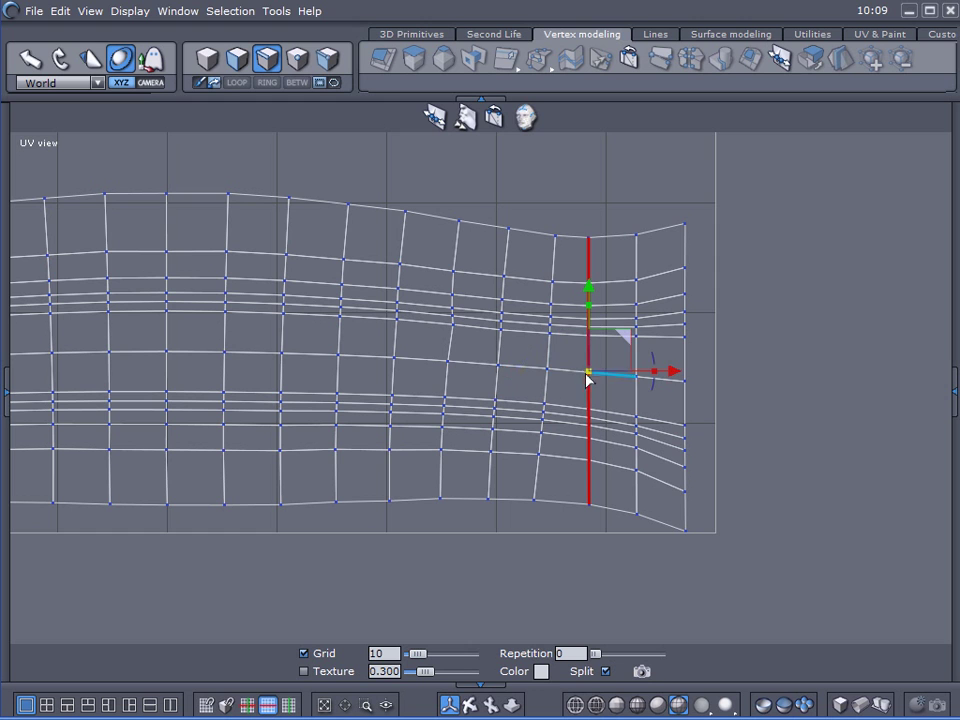
# Scale the fourth to seventh cross-section loops from the right border horizontally until each is a vertical line.
pyautogui.doubleClick(548, 390)
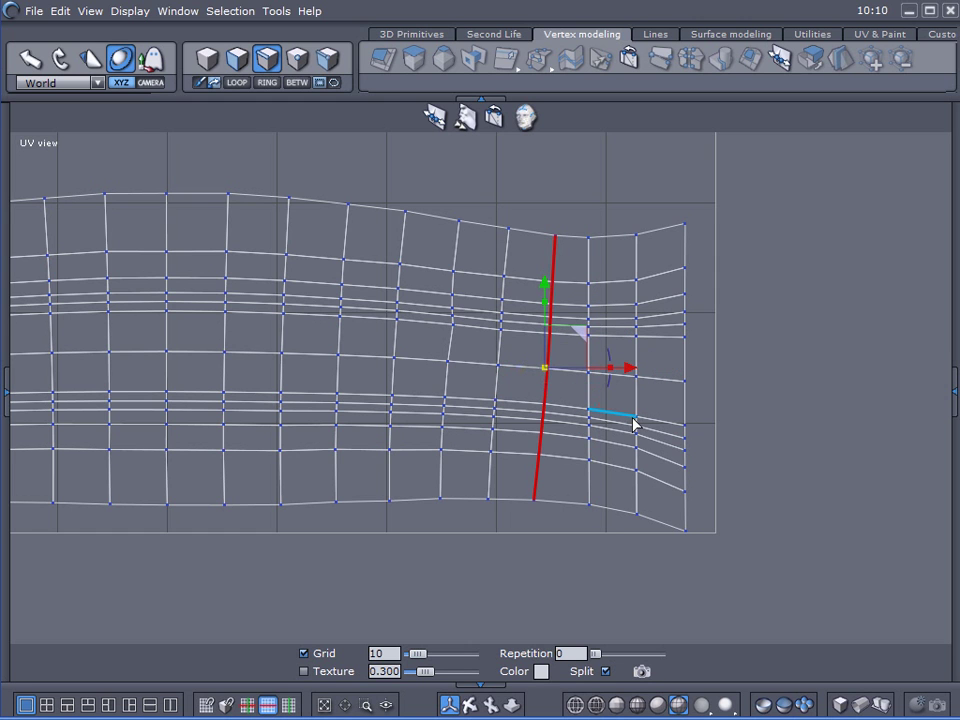
pyautogui.moveTo(610, 372); pyautogui.dragTo(470, 374)
pyautogui.doubleClick(497, 384)
pyautogui.doubleClick(448, 381)
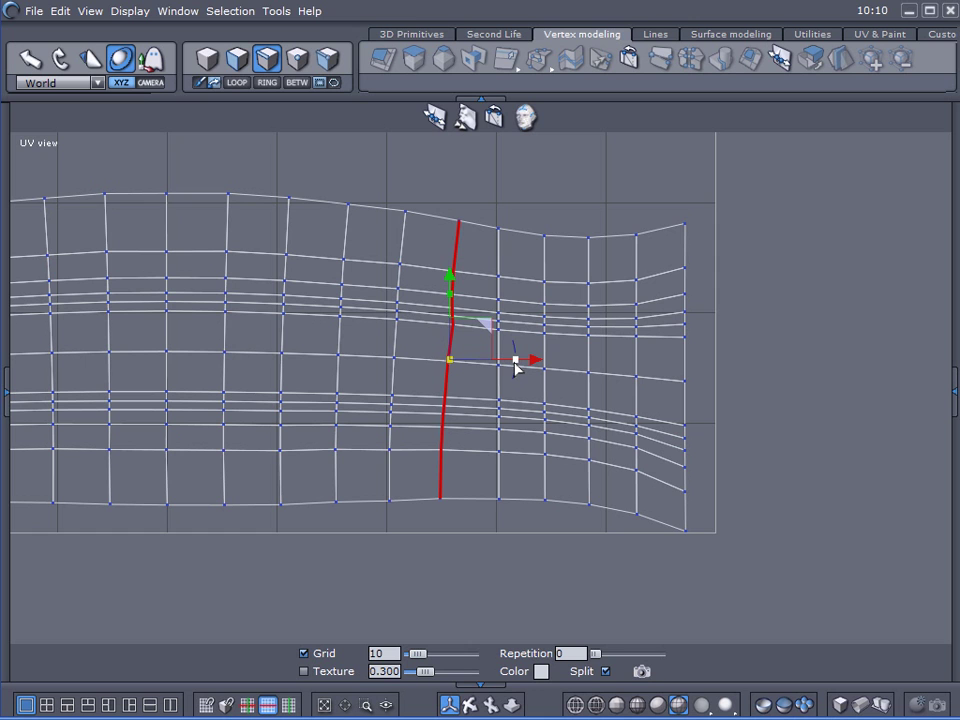
pyautogui.moveTo(516, 366); pyautogui.dragTo(390, 378)
pyautogui.doubleClick(392, 378)
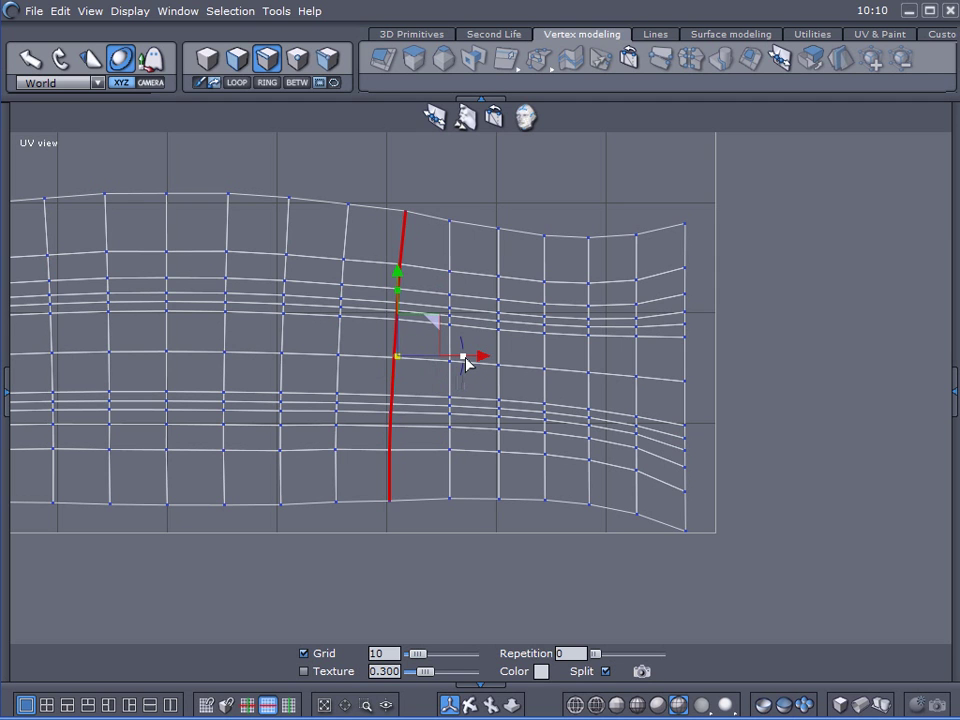
pyautogui.moveTo(460, 362); pyautogui.dragTo(462, 360)
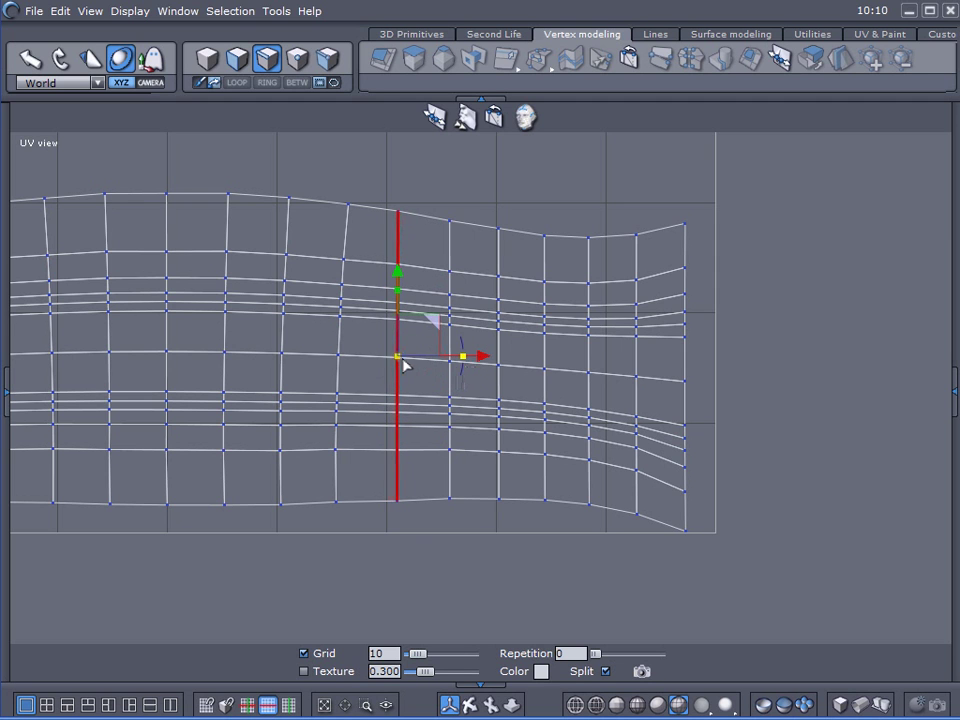
# Straighten the eighth to tenth loops from the right border and the centre loop into vertical lines.
pyautogui.doubleClick(339, 375)
pyautogui.moveTo(407, 353); pyautogui.dragTo(342, 360)
pyautogui.doubleClick(279, 380)
pyautogui.moveTo(352, 355); pyautogui.dragTo(226, 378)
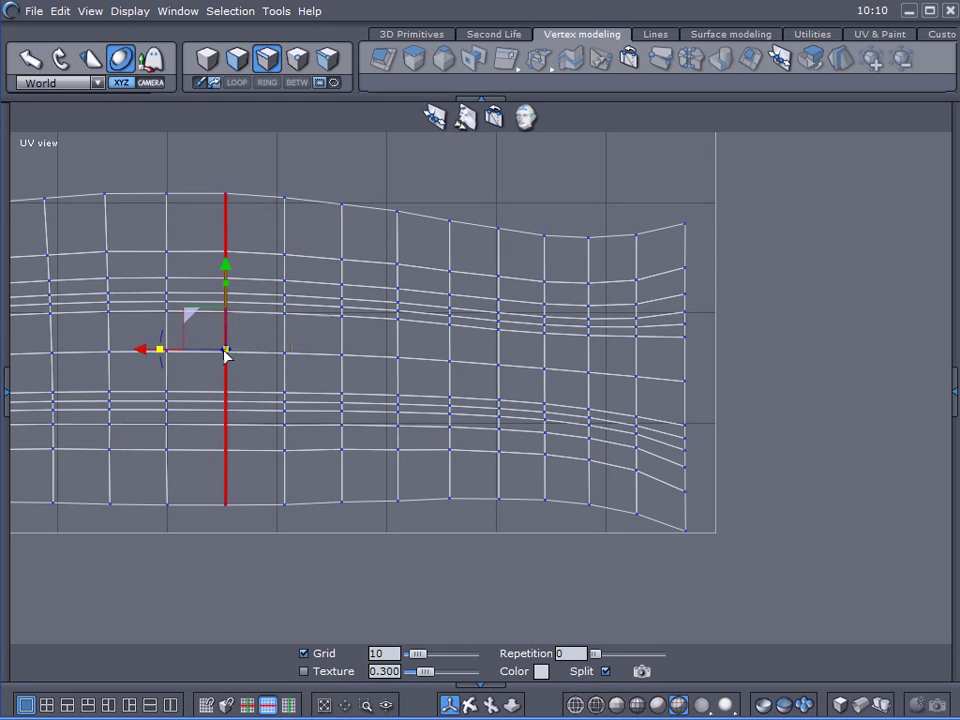
pyautogui.click(168, 373)
pyautogui.doubleClick(168, 375)
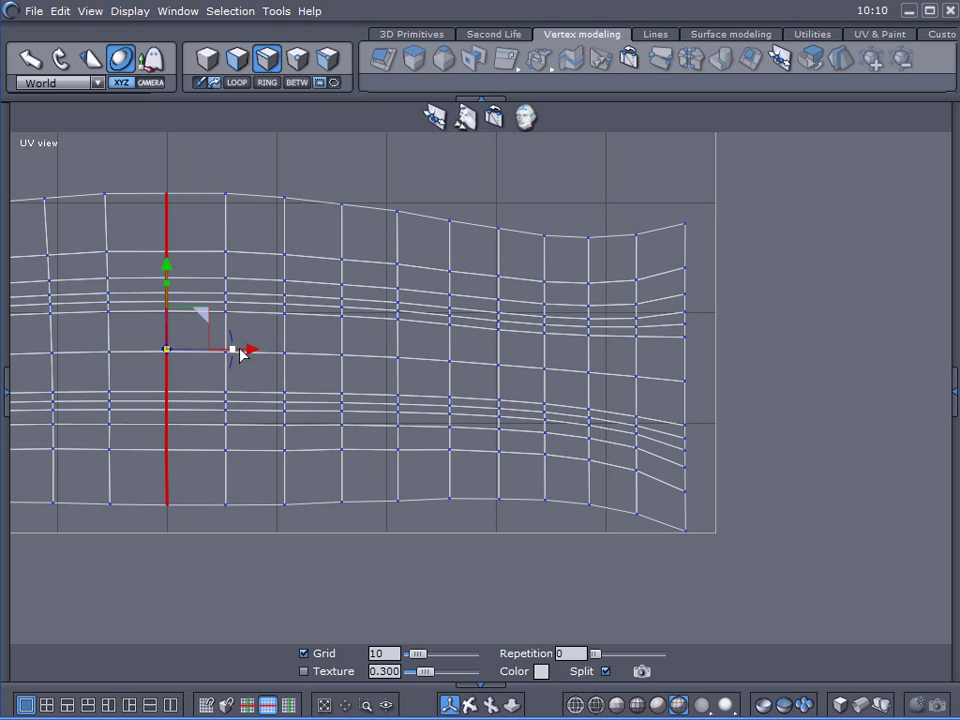
pyautogui.click(287, 436)
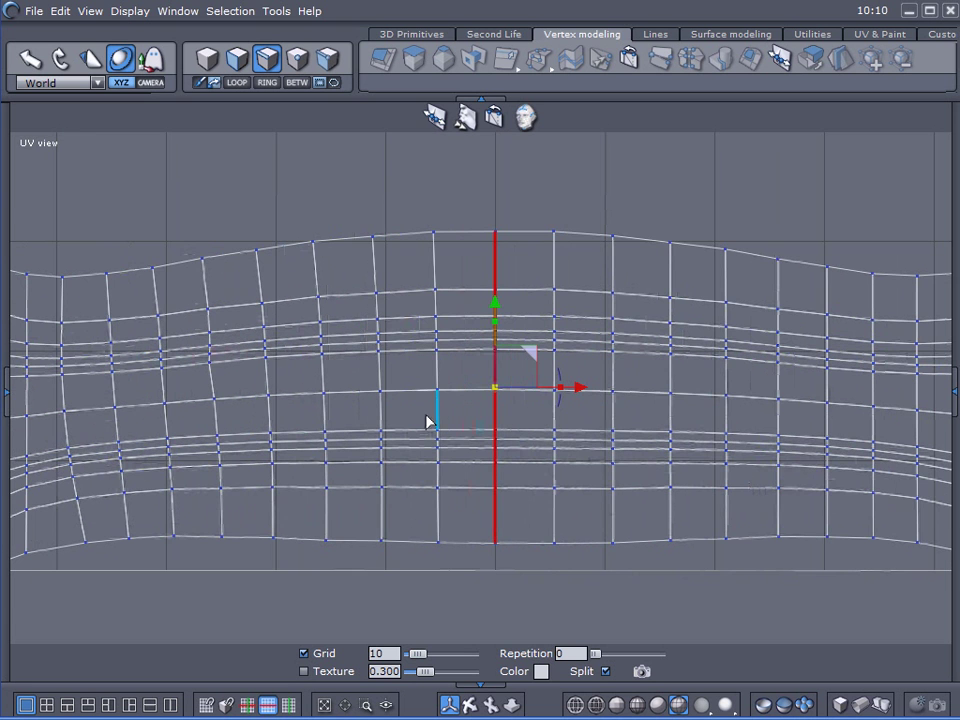
# Scale the three cross-section loops just left of the layout's centre horizontally until each is vertical.
pyautogui.doubleClick(438, 420)
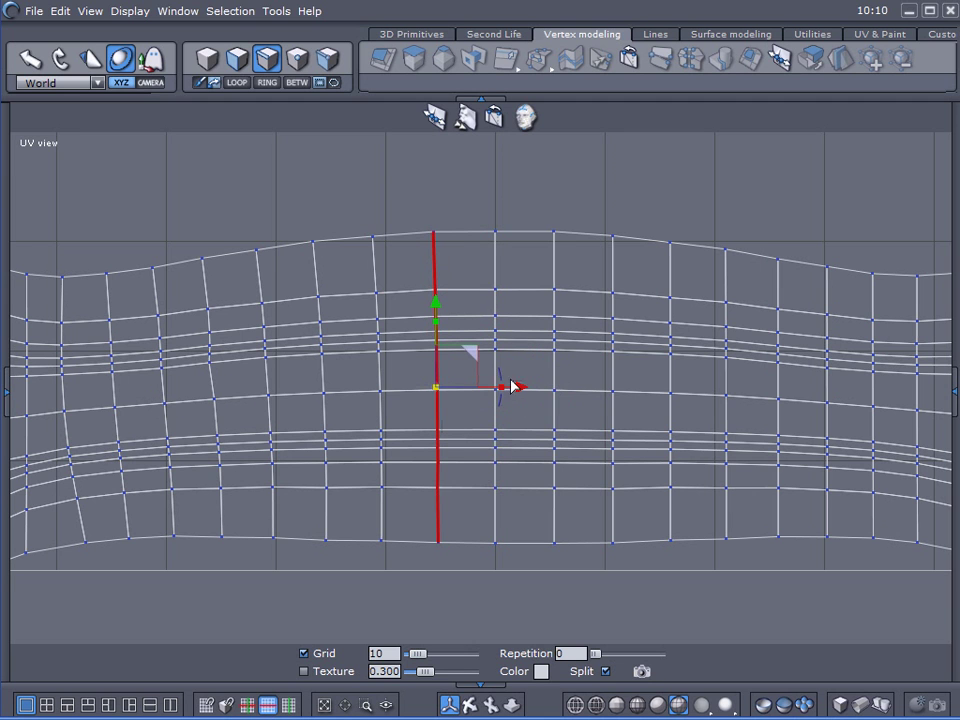
pyautogui.moveTo(503, 394); pyautogui.dragTo(379, 407)
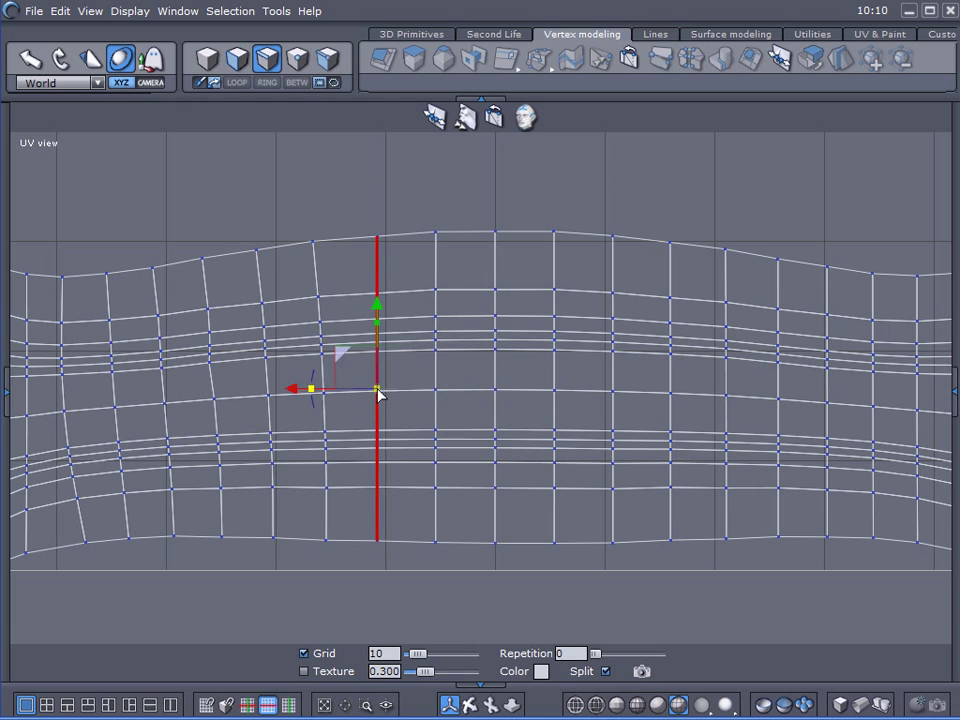
pyautogui.click(320, 408)
pyautogui.doubleClick(320, 408)
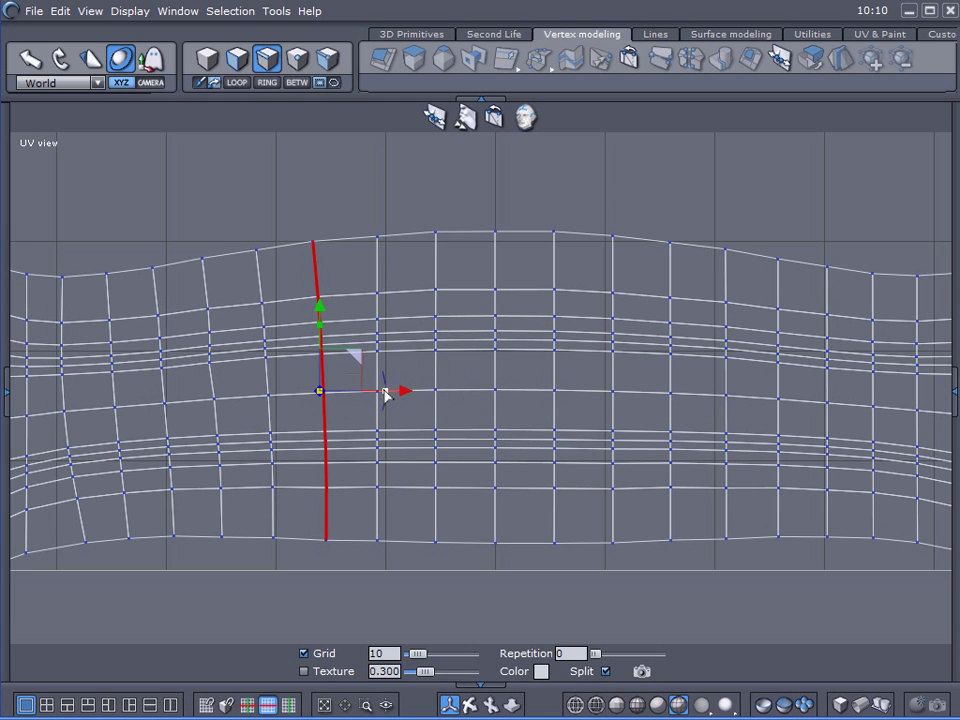
pyautogui.moveTo(386, 392); pyautogui.dragTo(325, 399)
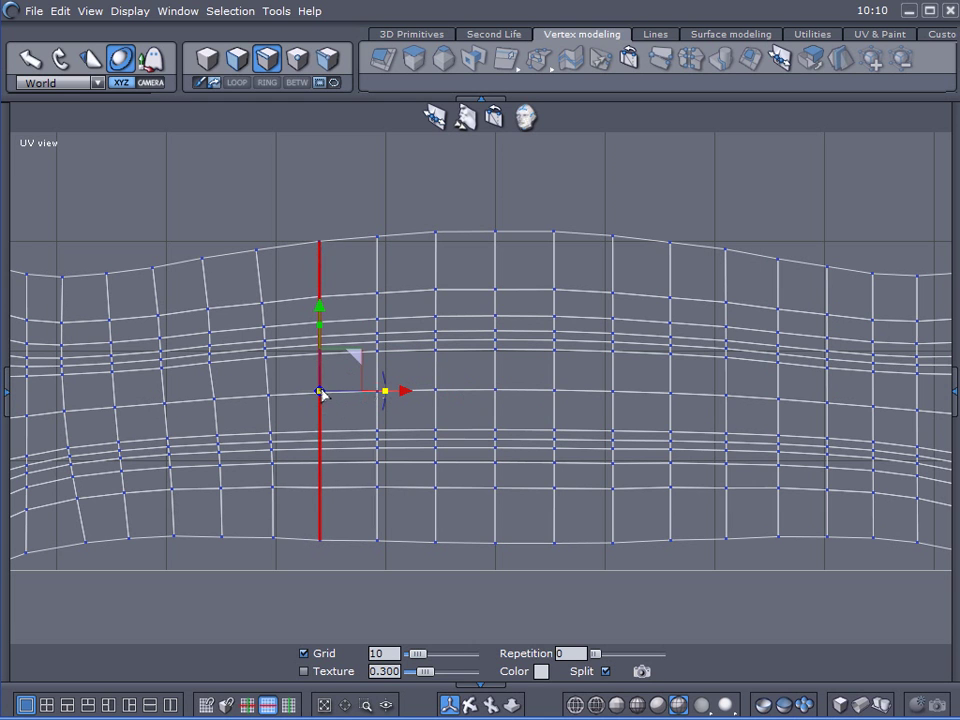
# Straighten the seventh, sixth, fifth and fourth loops from the left border into vertical lines by scaling horizontally.
pyautogui.doubleClick(282, 415)
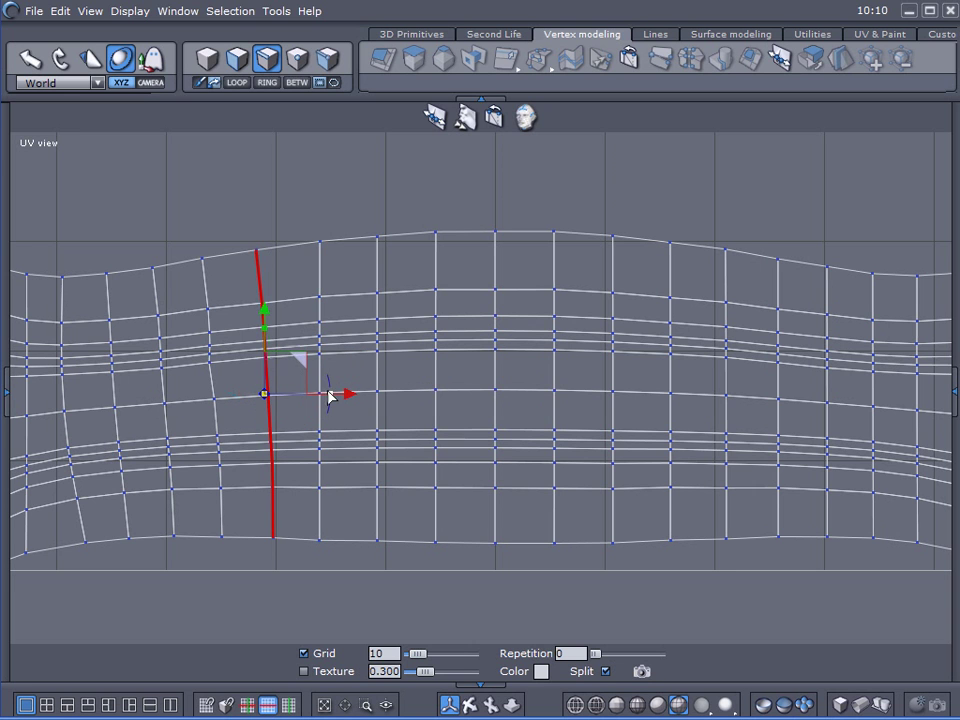
pyautogui.moveTo(333, 396); pyautogui.dragTo(218, 422)
pyautogui.doubleClick(218, 421)
pyautogui.moveTo(278, 399); pyautogui.dragTo(206, 403)
pyautogui.doubleClick(168, 420)
pyautogui.moveTo(230, 405); pyautogui.dragTo(163, 410)
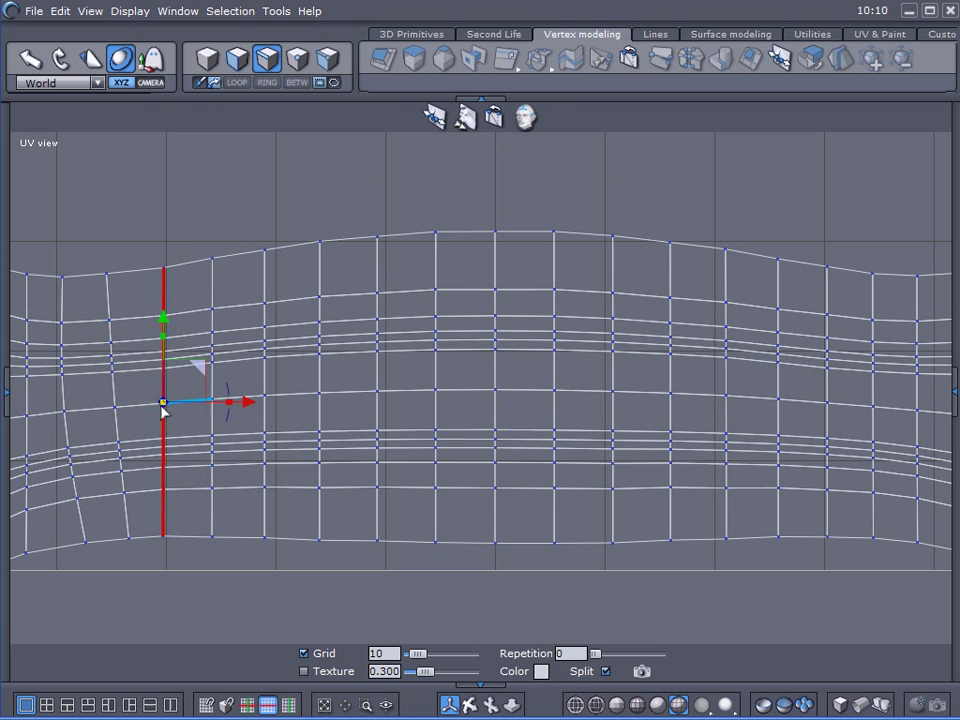
pyautogui.doubleClick(120, 425)
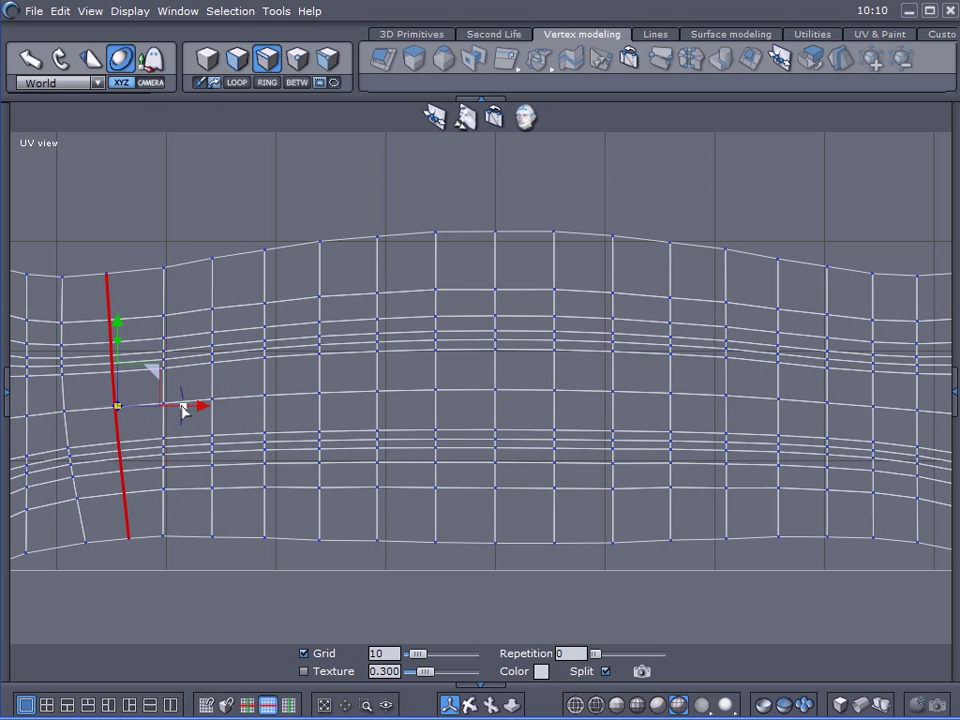
pyautogui.moveTo(183, 412); pyautogui.dragTo(47, 405)
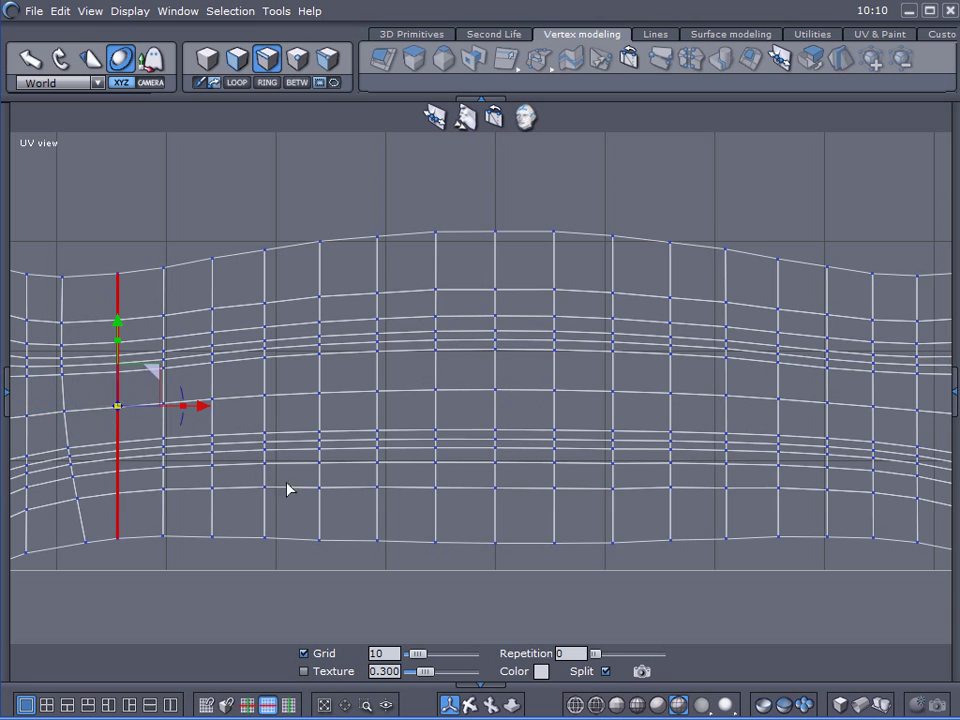
# Scale the third cross-section loop from the left border horizontally until it is a straight vertical line.
pyautogui.moveTo(352, 508); pyautogui.dragTo(694, 504, button='right')
pyautogui.click(325, 434)
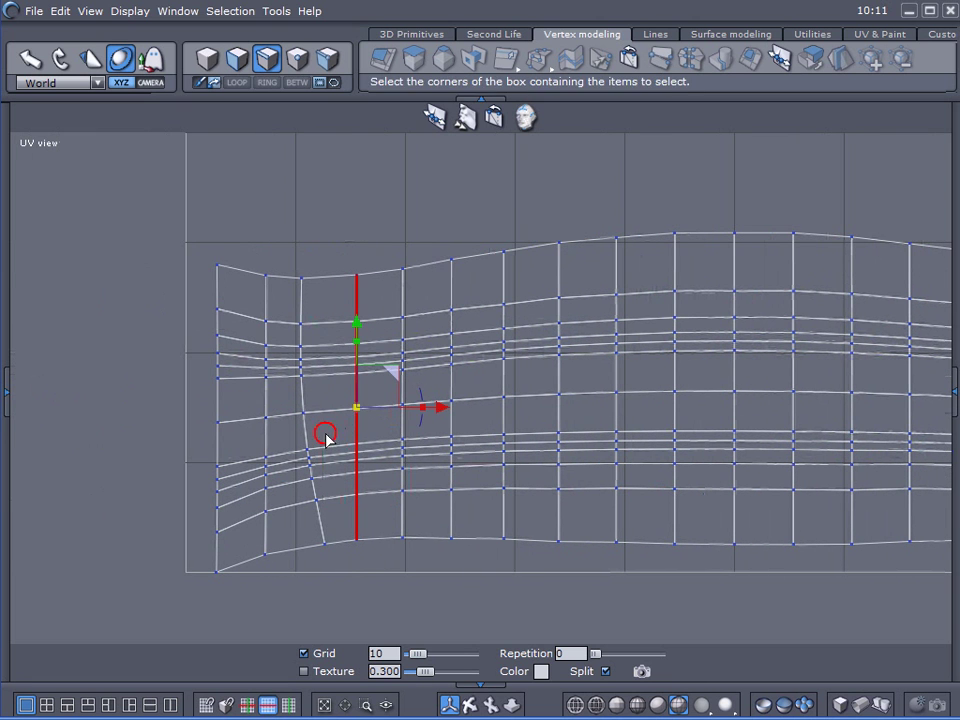
pyautogui.click(309, 437)
pyautogui.doubleClick(311, 440)
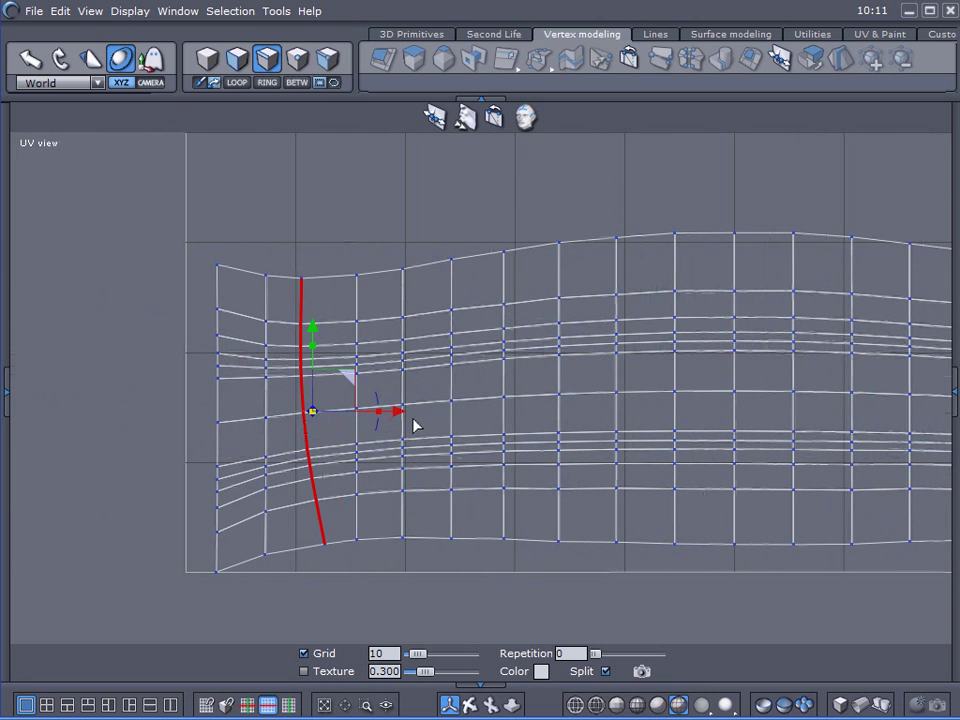
pyautogui.moveTo(380, 418); pyautogui.dragTo(315, 423)
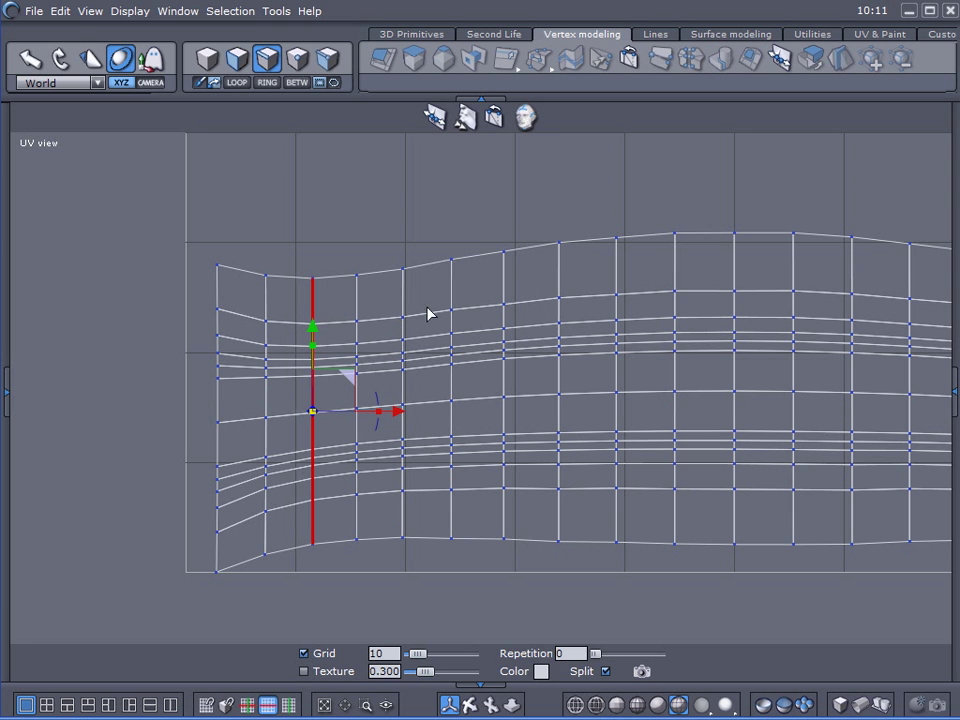
# Flatten the layout's upper border loop and the second lengthwise loop into horizontal lines by scaling vertically.
pyautogui.click(478, 261)
pyautogui.moveTo(565, 385); pyautogui.dragTo(285, 404, button='middle')
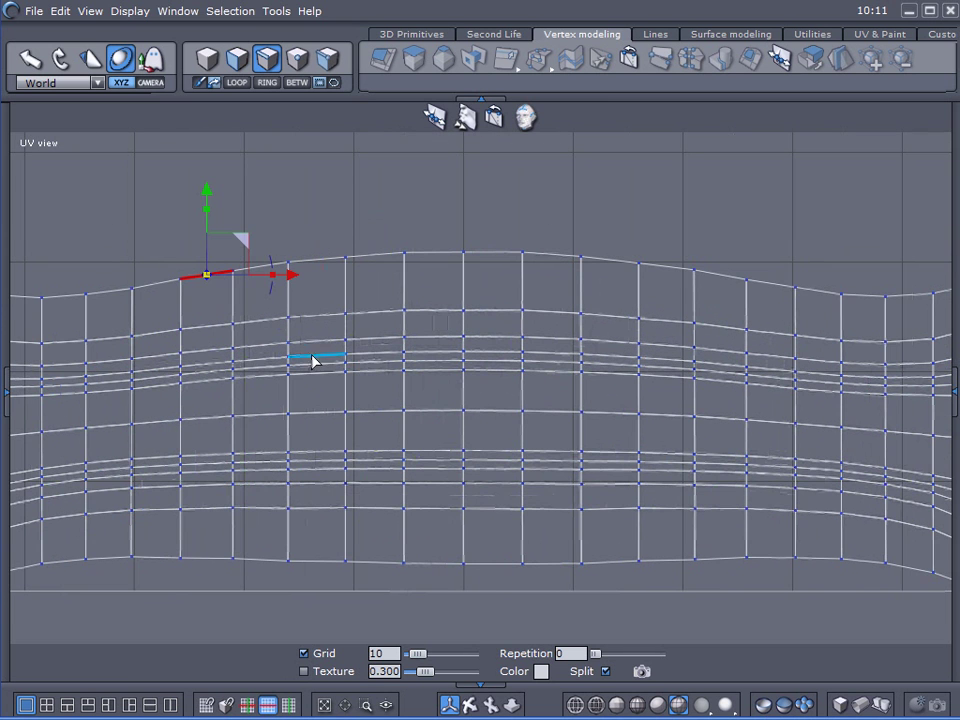
pyautogui.hotkey('alt', 'l')
pyautogui.moveTo(464, 212); pyautogui.dragTo(468, 282)
pyautogui.click(556, 313)
pyautogui.hotkey('alt', 'l')
pyautogui.moveTo(465, 265); pyautogui.dragTo(466, 337)
# Flatten the third, fourth and fifth lengthwise loops from the upper border into horizontal lines.
pyautogui.doubleClick(607, 344)
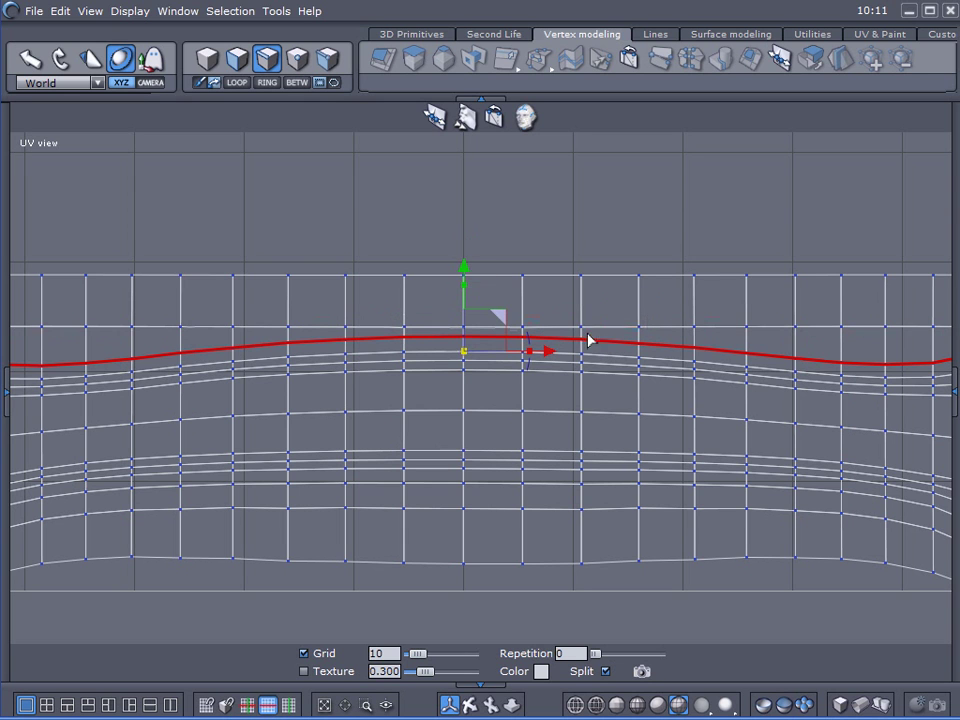
pyautogui.moveTo(463, 287); pyautogui.dragTo(464, 420)
pyautogui.doubleClick(700, 370)
pyautogui.moveTo(464, 305); pyautogui.dragTo(465, 372)
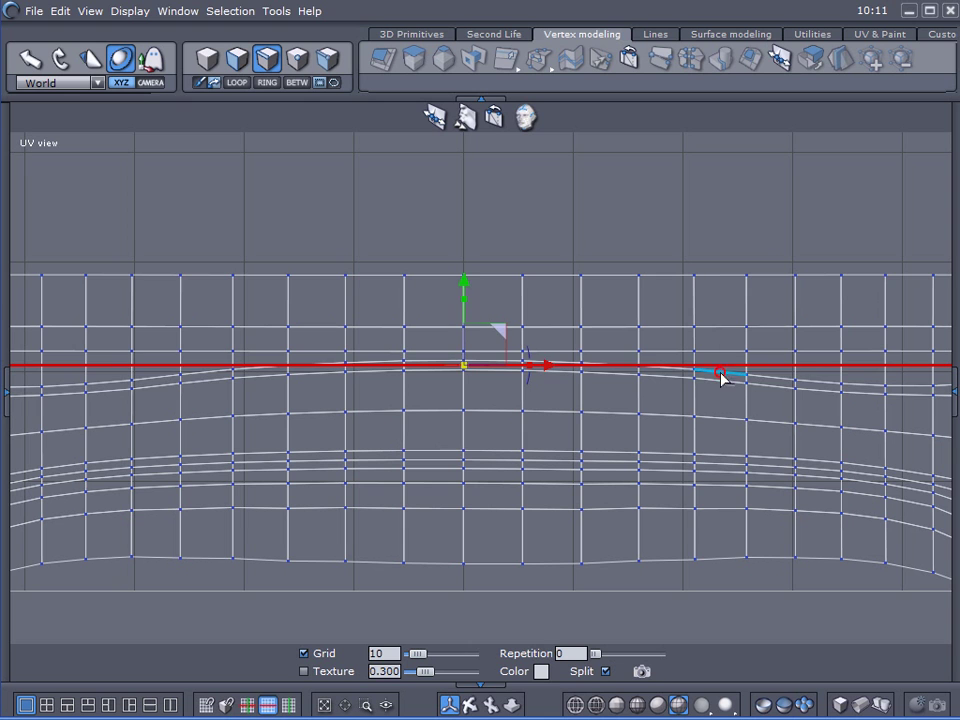
pyautogui.hotkey('ctrl', 'z')
pyautogui.moveTo(467, 312); pyautogui.dragTo(464, 372)
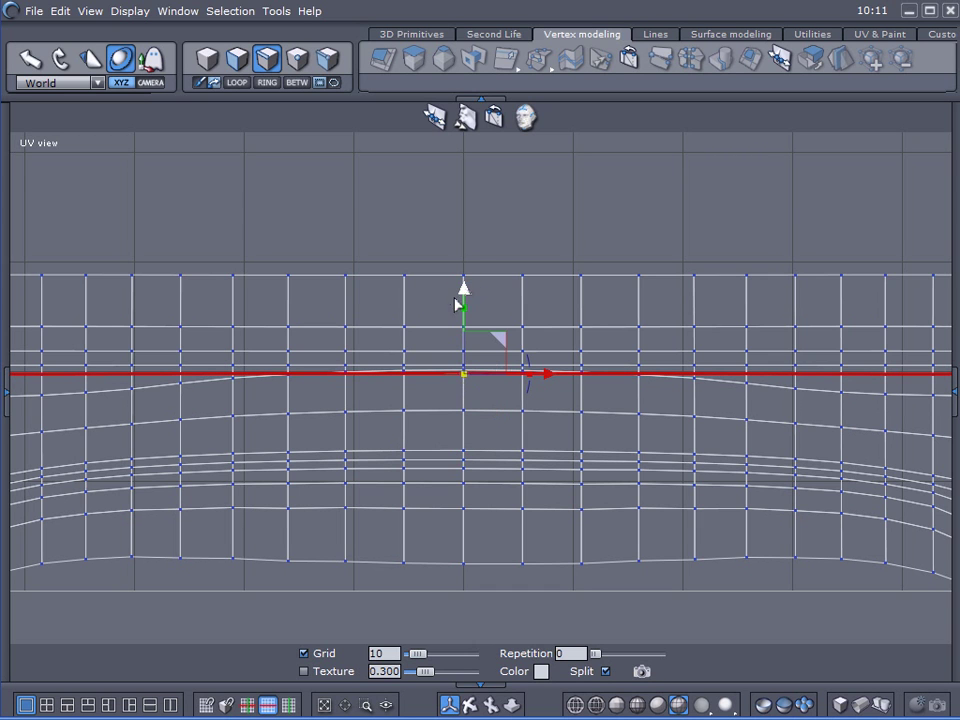
# Scale the sixth lengthwise loop and the middle loop vertically until both are straight horizontal lines.
pyautogui.click(779, 387)
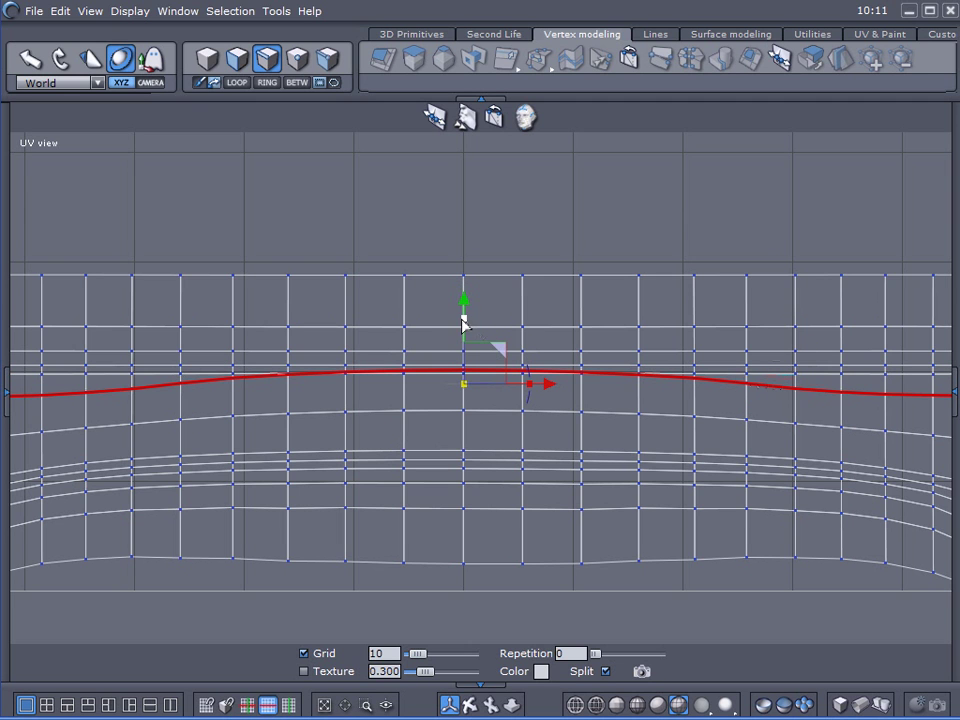
pyautogui.moveTo(464, 322); pyautogui.dragTo(465, 386)
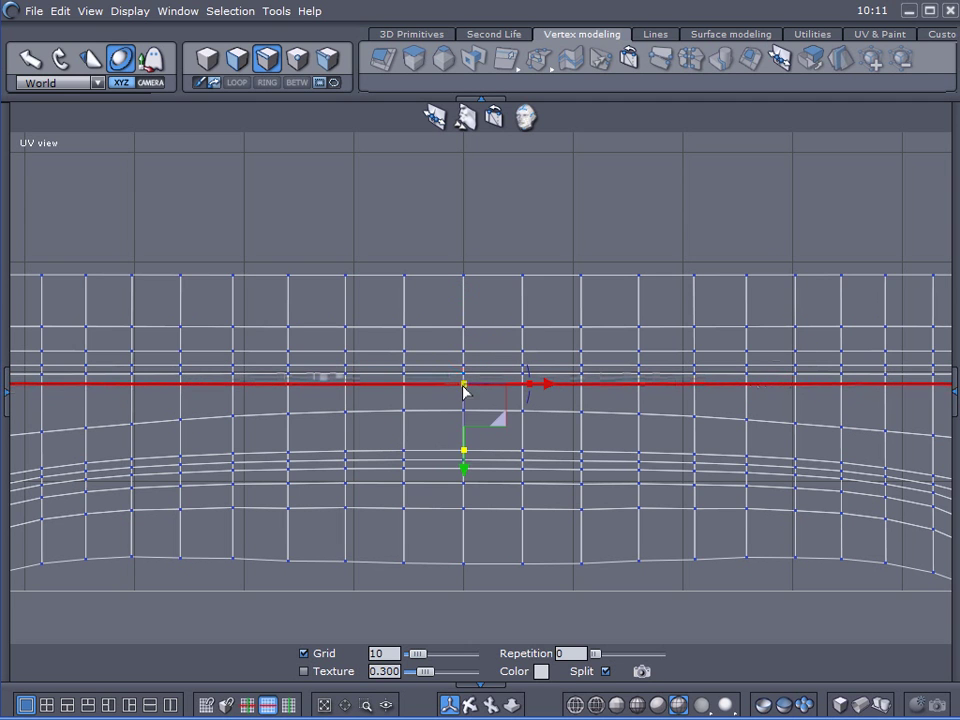
pyautogui.click(558, 412)
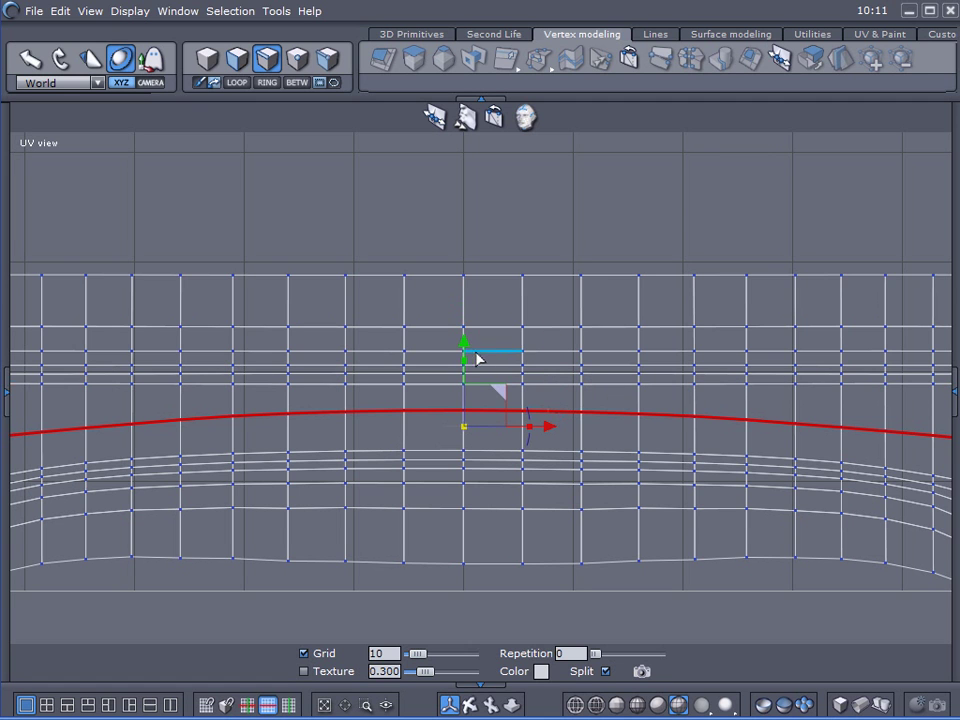
pyautogui.moveTo(464, 368); pyautogui.dragTo(463, 430)
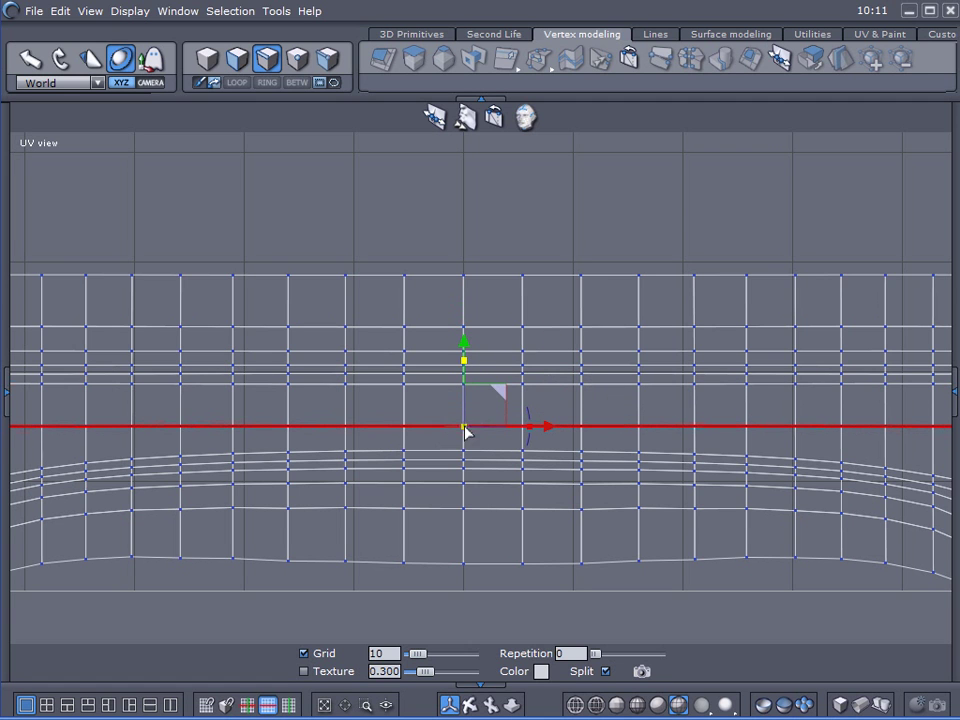
# Flatten the two lengthwise loops just below the layout's middle loop into horizontal lines.
pyautogui.click(558, 457)
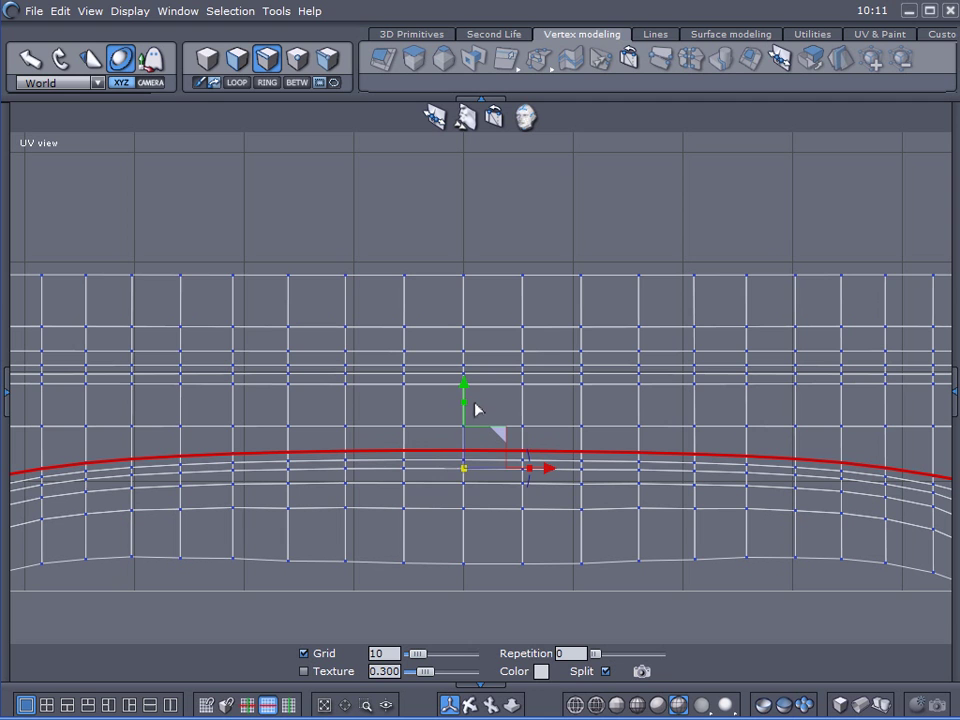
pyautogui.moveTo(466, 408); pyautogui.dragTo(465, 469)
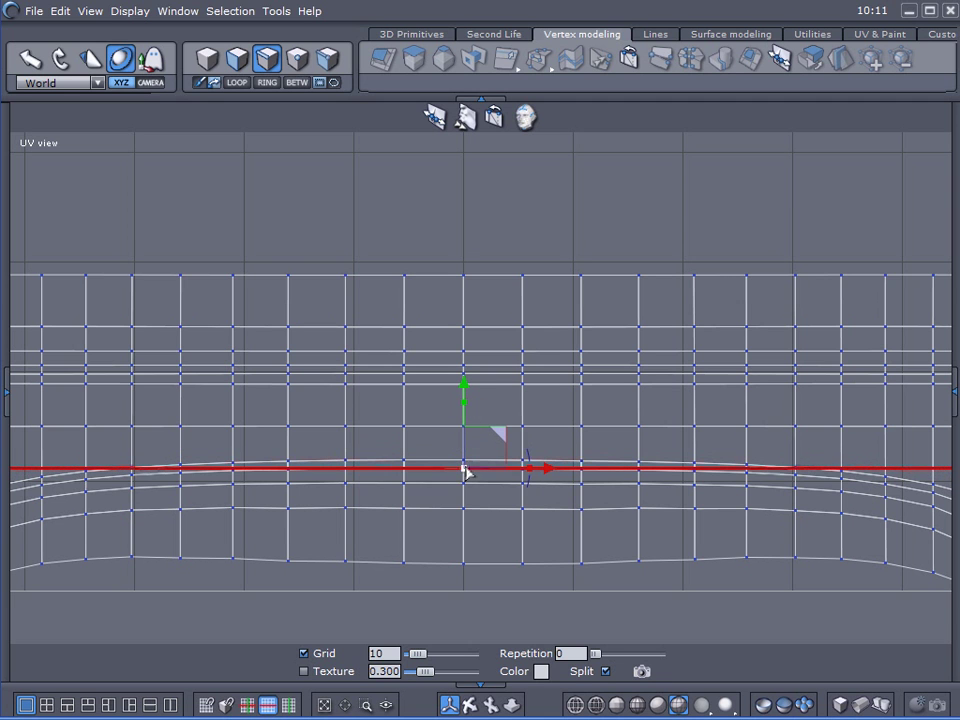
pyautogui.hotkey('ctrl', 'z')
pyautogui.moveTo(466, 416); pyautogui.dragTo(445, 491)
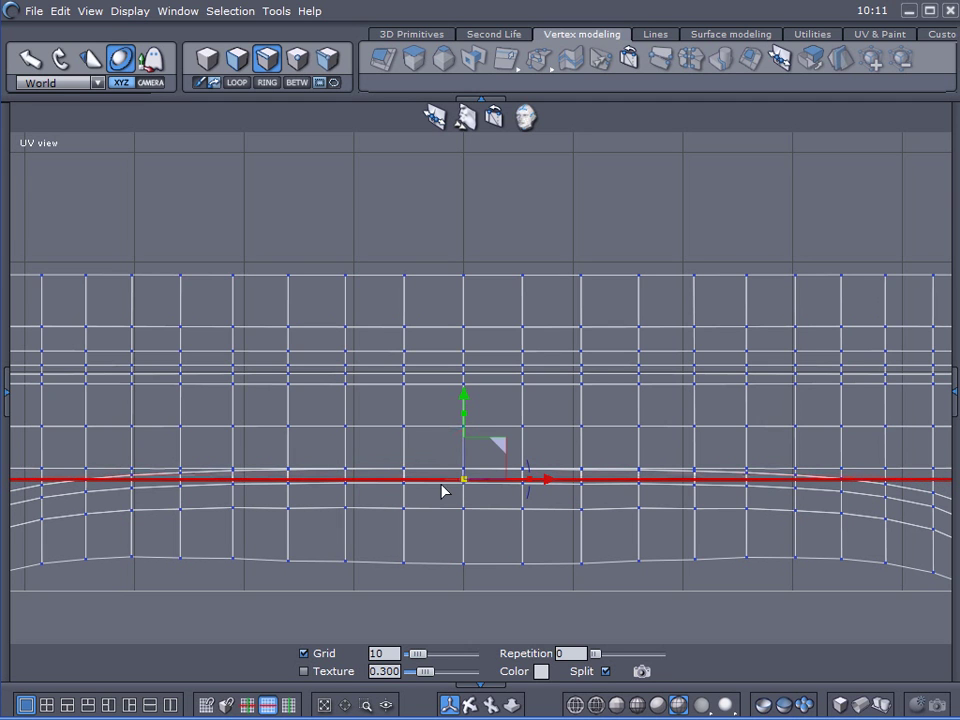
# Flatten the third and fourth lengthwise loops from the lower border into horizontal lines by scaling vertically.
pyautogui.click(63, 495)
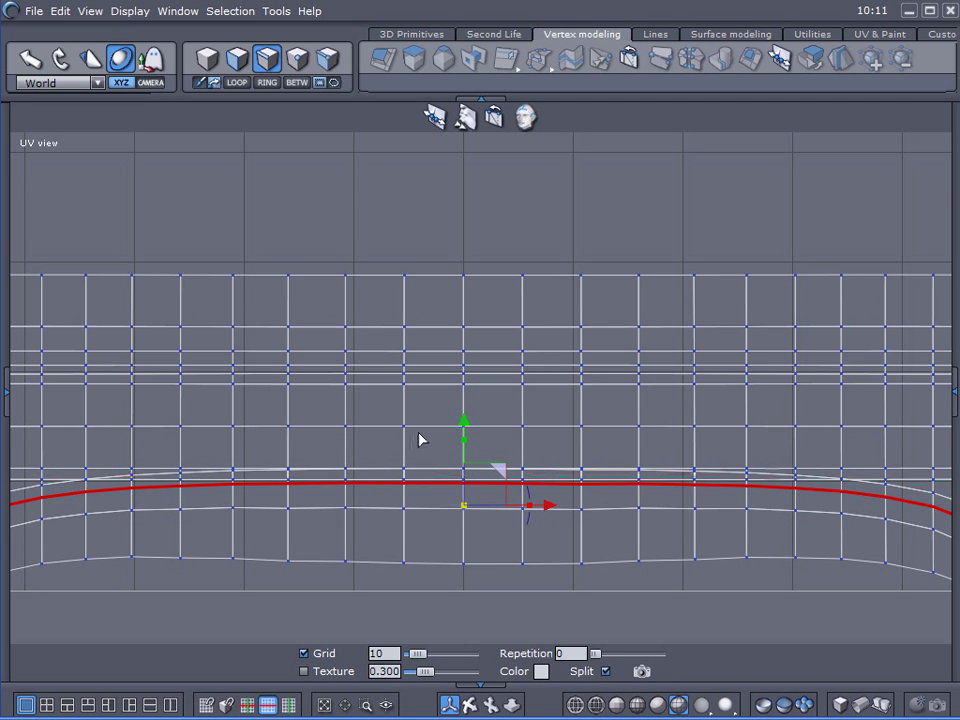
pyautogui.click(465, 505)
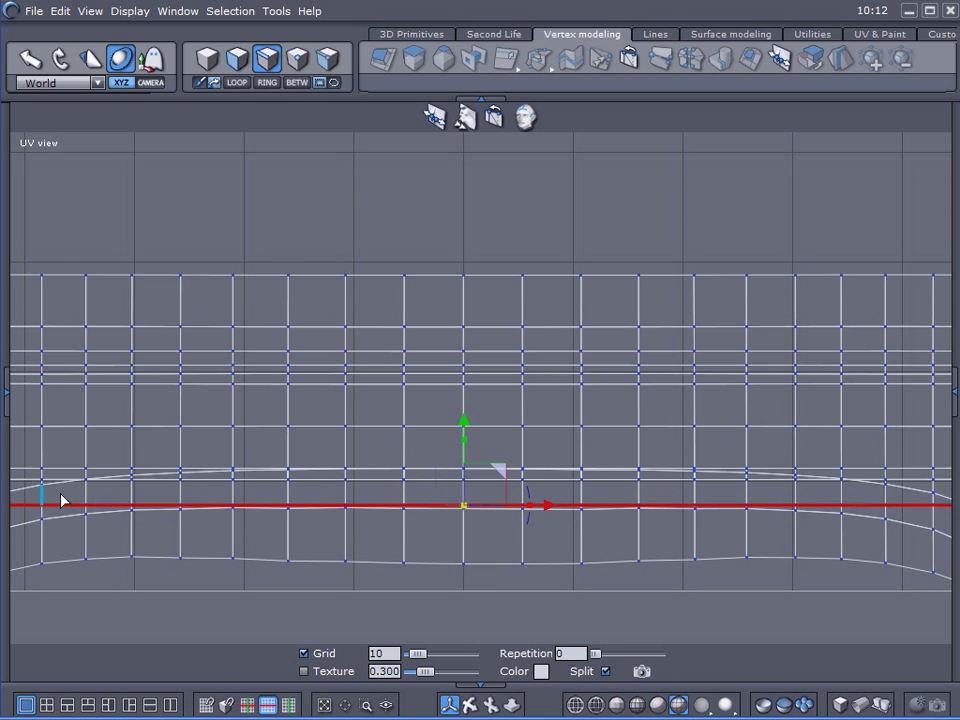
pyautogui.click(22, 498)
pyautogui.click(325, 479)
pyautogui.click(906, 478)
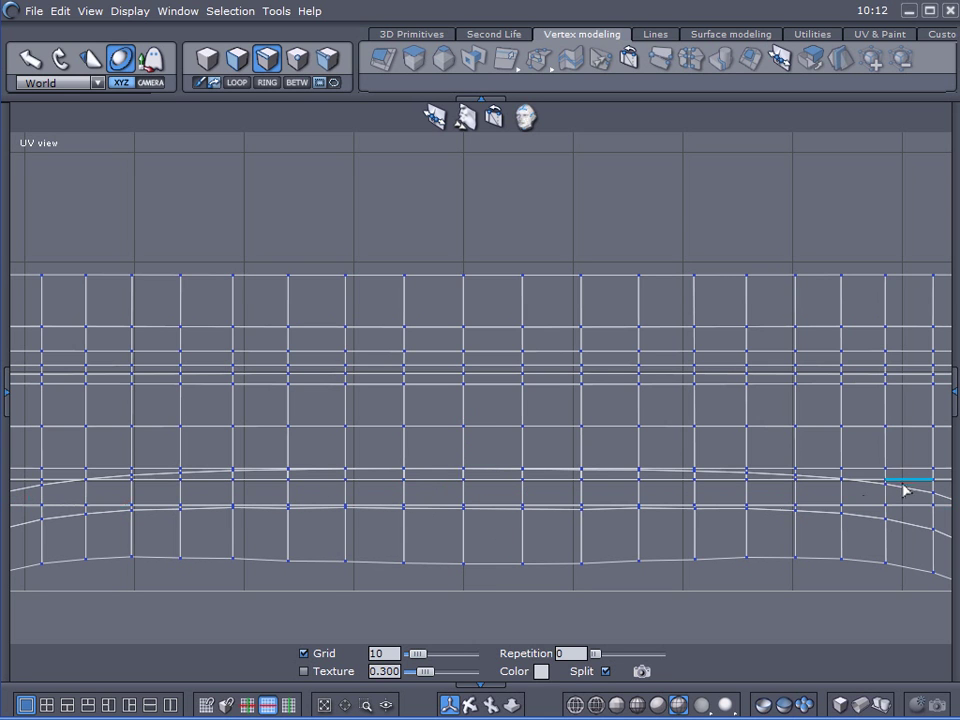
pyautogui.click(906, 484)
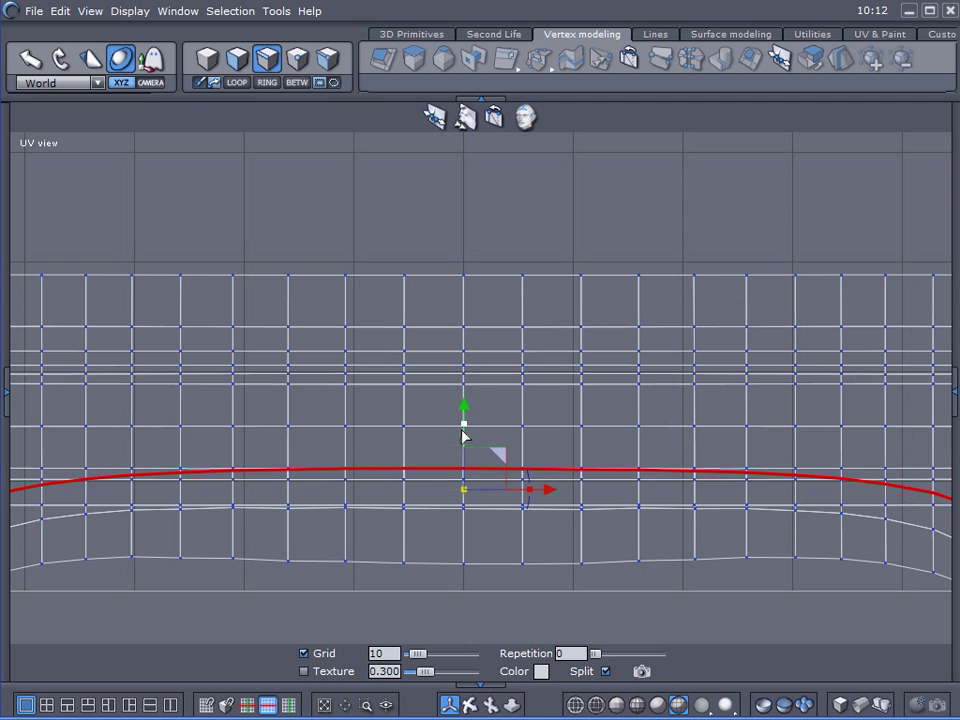
pyautogui.click(470, 494)
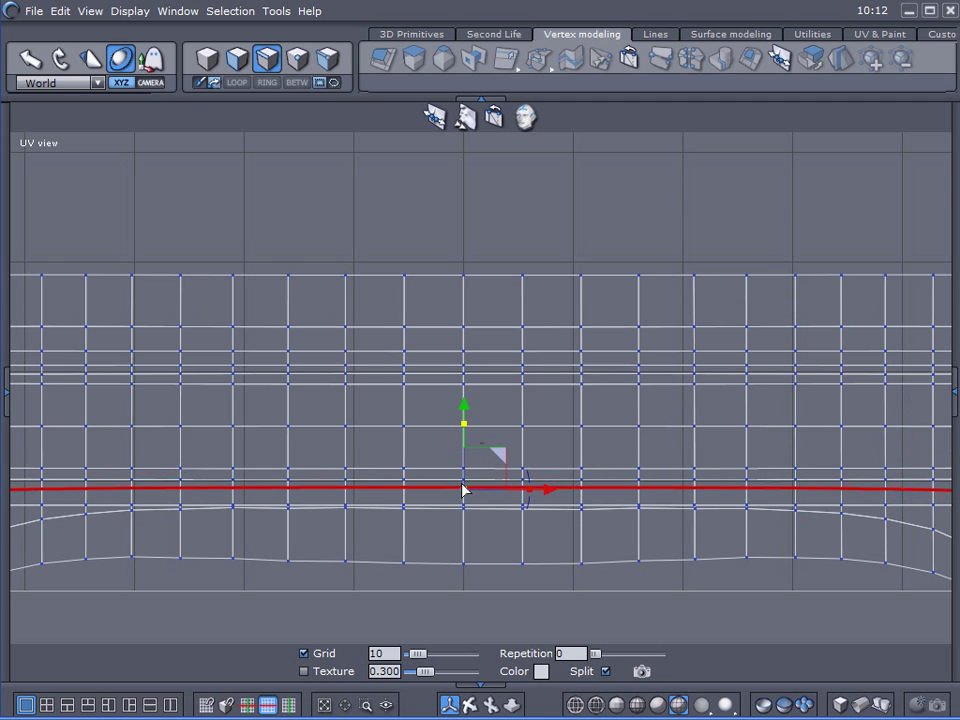
pyautogui.click(515, 429)
pyautogui.click(479, 508)
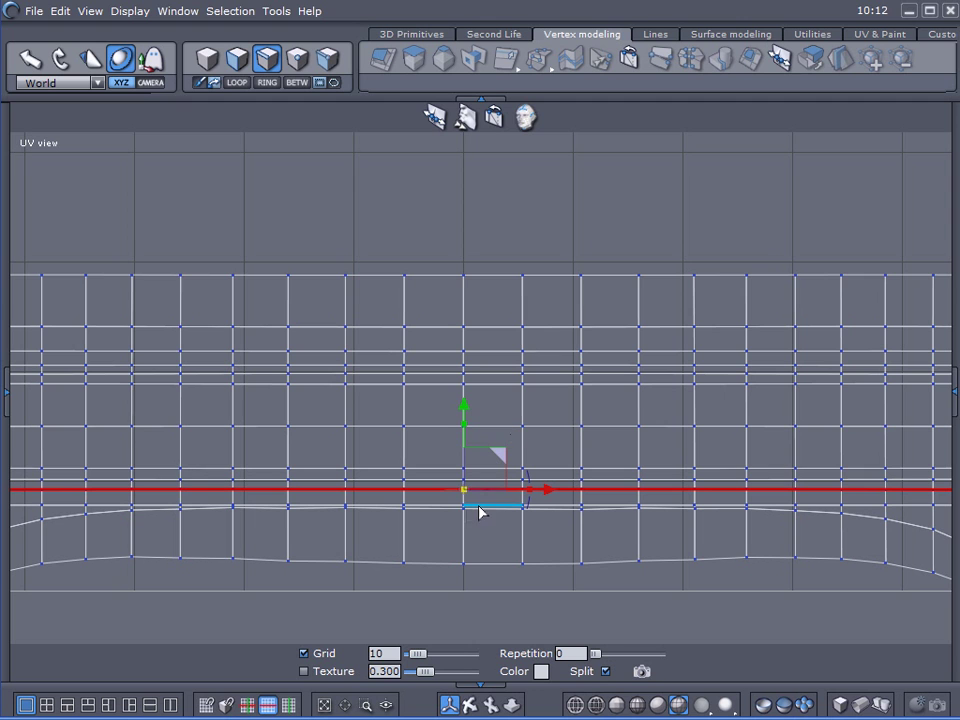
# Scale the second lengthwise loop from the lower border and the lower border itself vertically until both are horizontal.
pyautogui.doubleClick(71, 519)
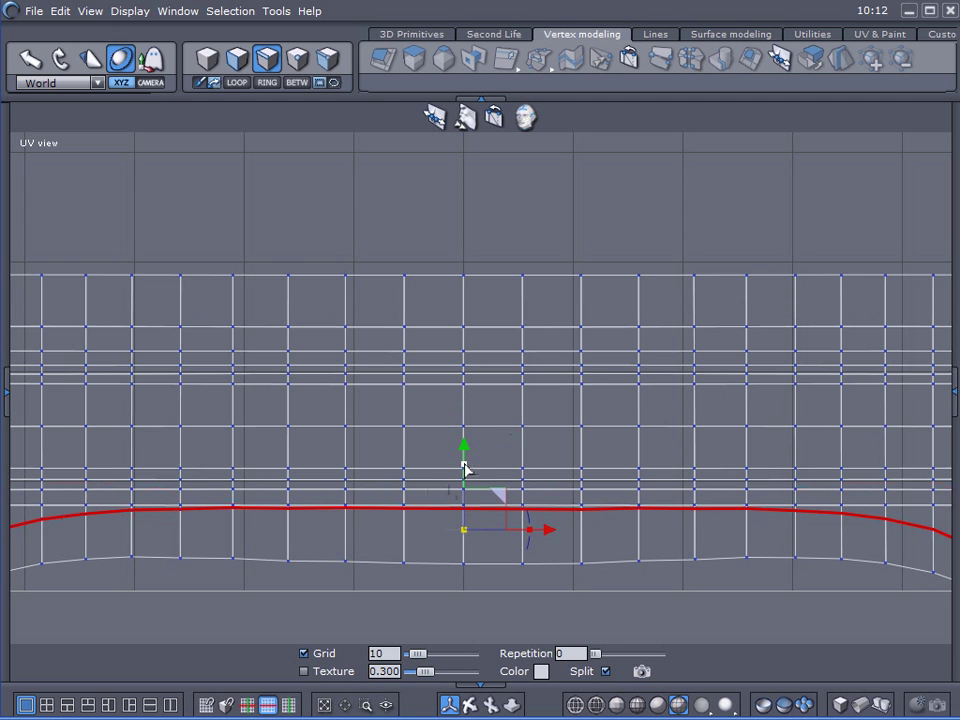
pyautogui.moveTo(467, 476); pyautogui.dragTo(465, 578)
pyautogui.doubleClick(551, 563)
pyautogui.scroll(-3, 515, 495)
pyautogui.scroll(2, 516, 496)
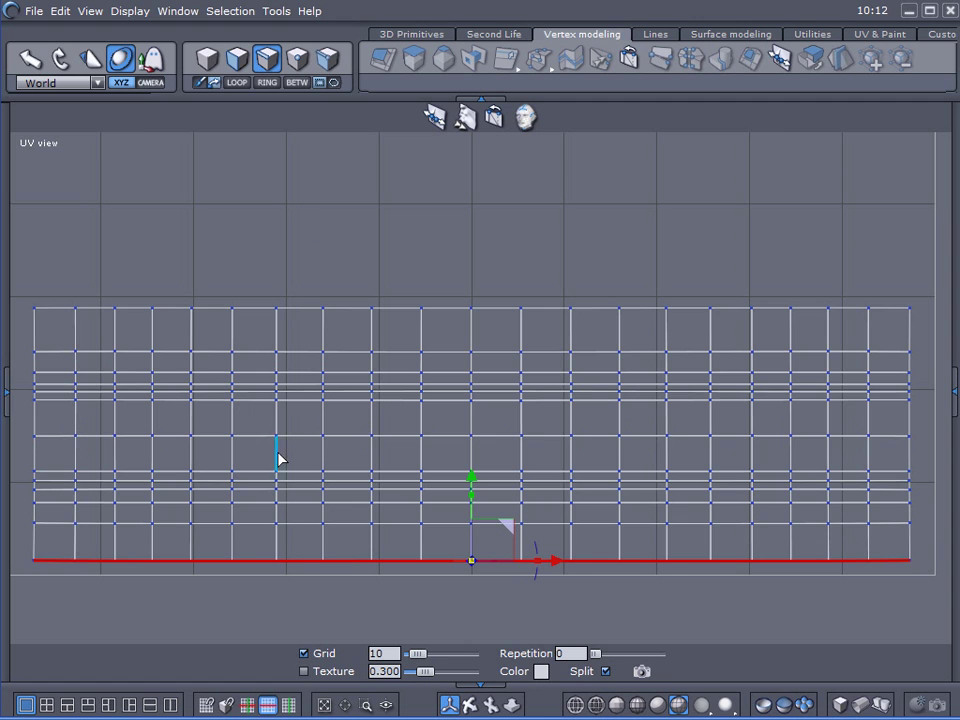
pyautogui.scroll(-2, 357, 566)
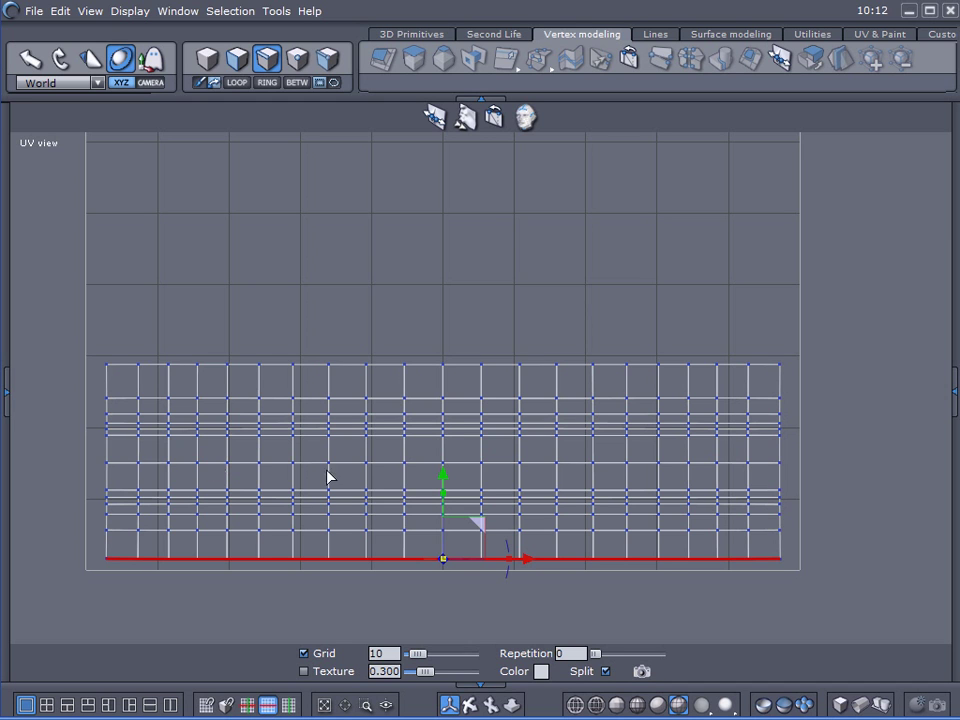
# Save the model to the Desktop under the file name tire.
pyautogui.click(35, 14)
pyautogui.click(78, 178)
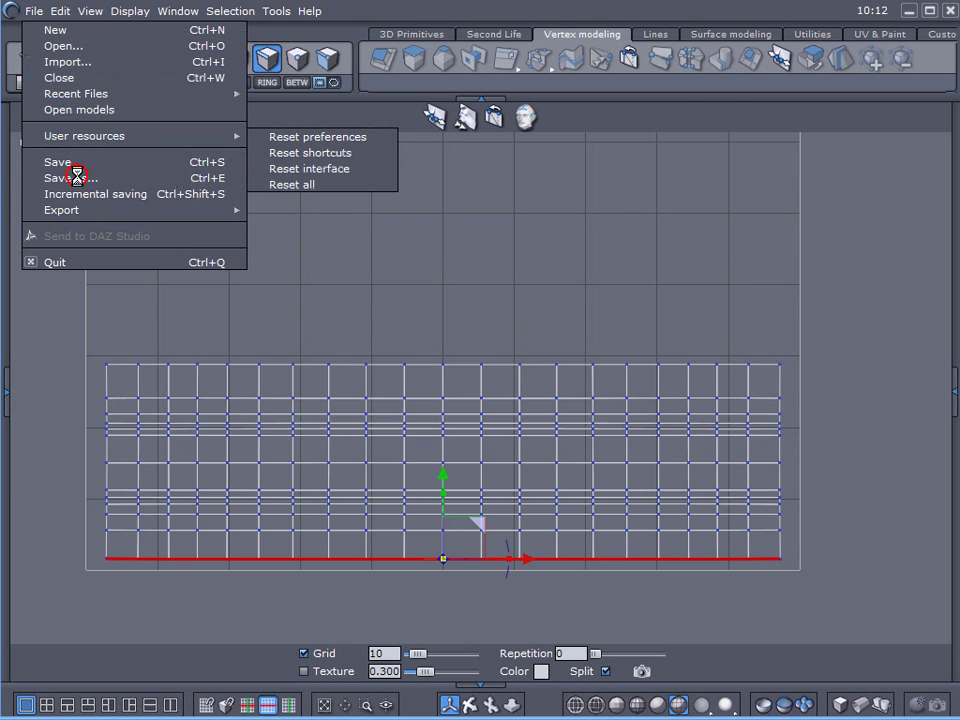
pyautogui.write('tire')
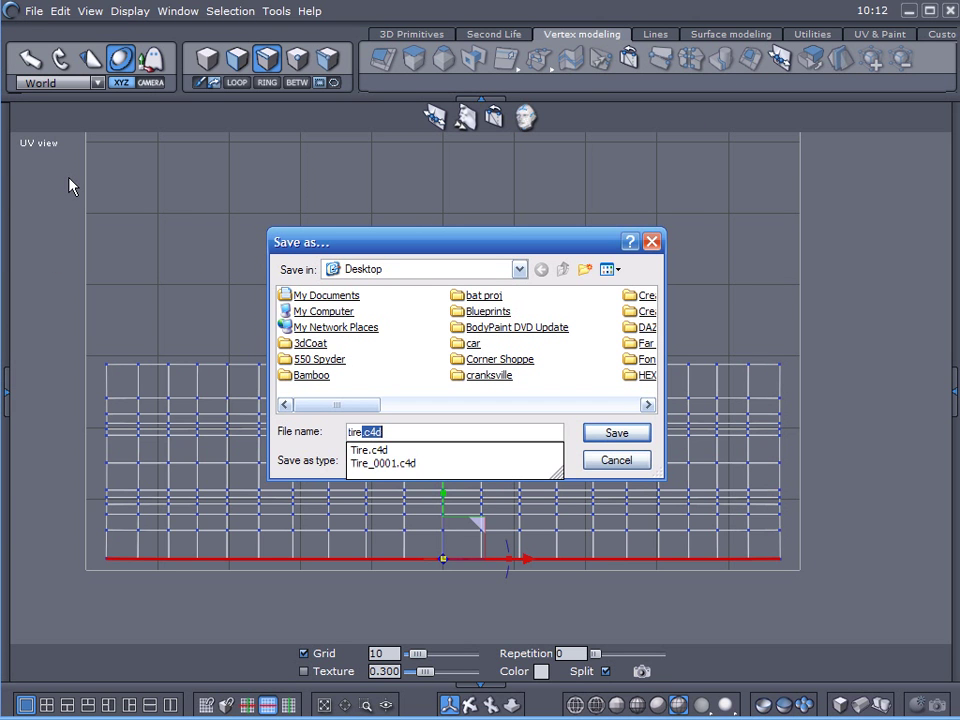
pyautogui.press('Delete')
pyautogui.click(634, 432)
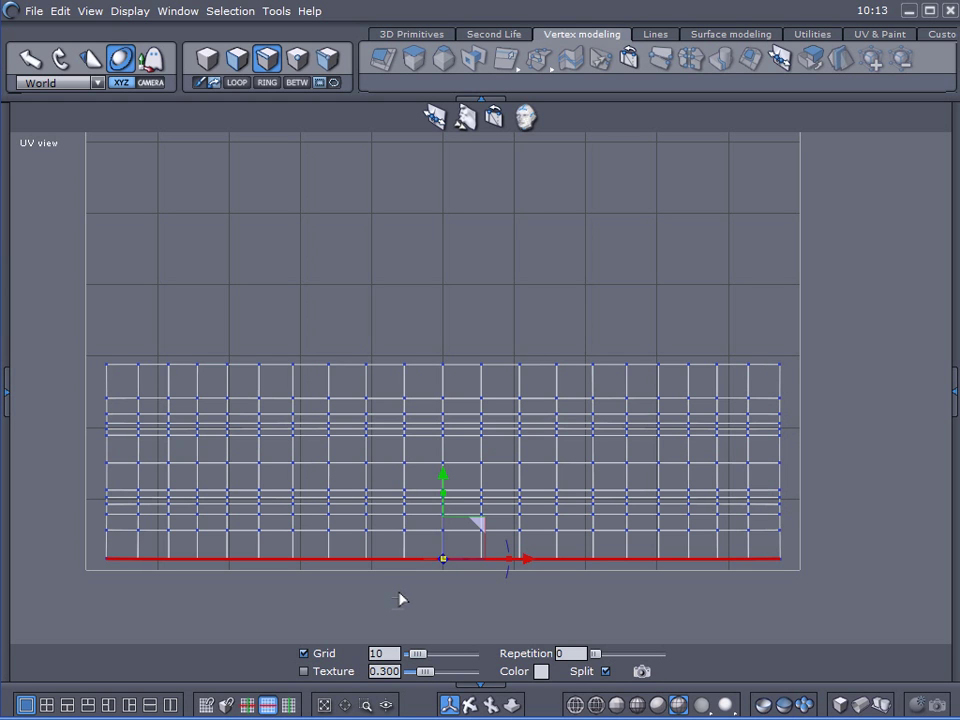
# Select all edges of the UV layout and rotate them 90 degrees so the strip stands upright.
pyautogui.click(399, 598)
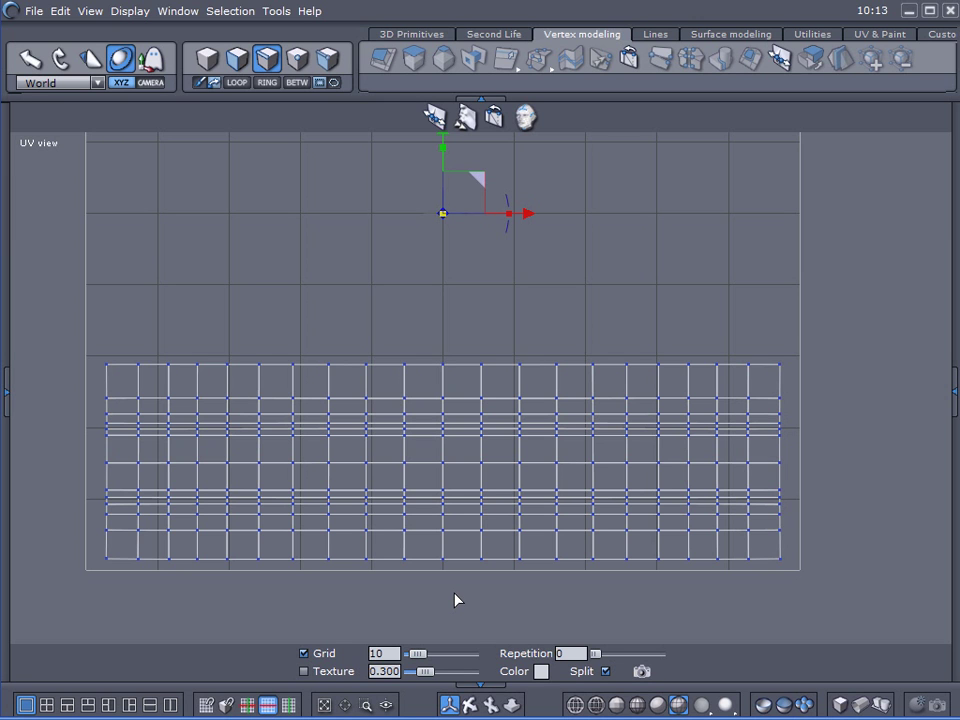
pyautogui.scroll(-2, 501, 598)
pyautogui.moveTo(808, 421); pyautogui.dragTo(843, 290, button='middle')
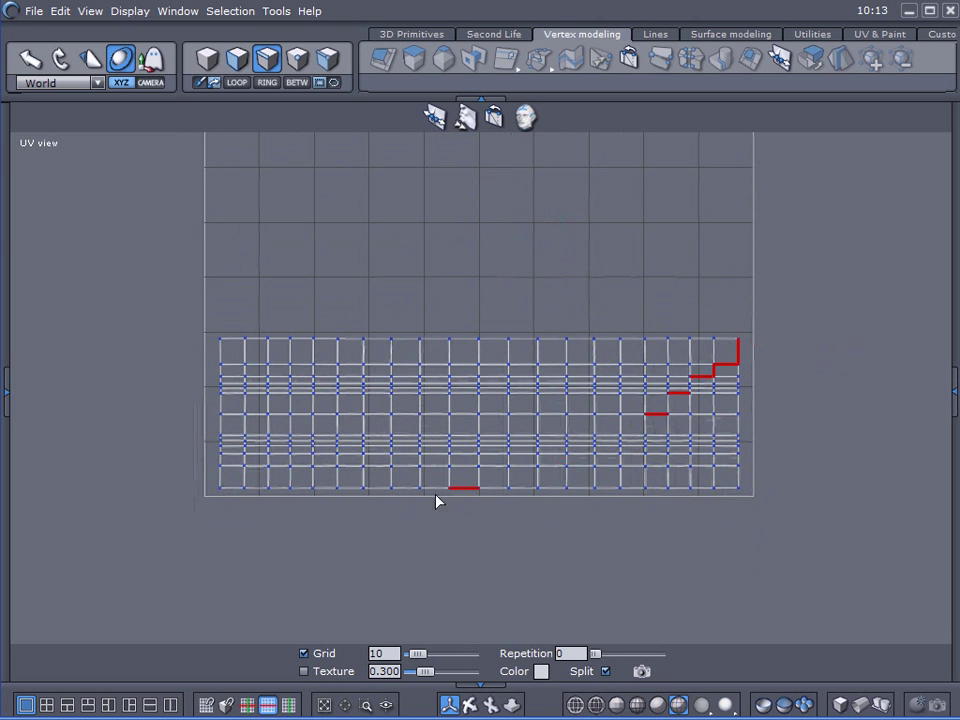
pyautogui.moveTo(131, 251); pyautogui.dragTo(813, 567)
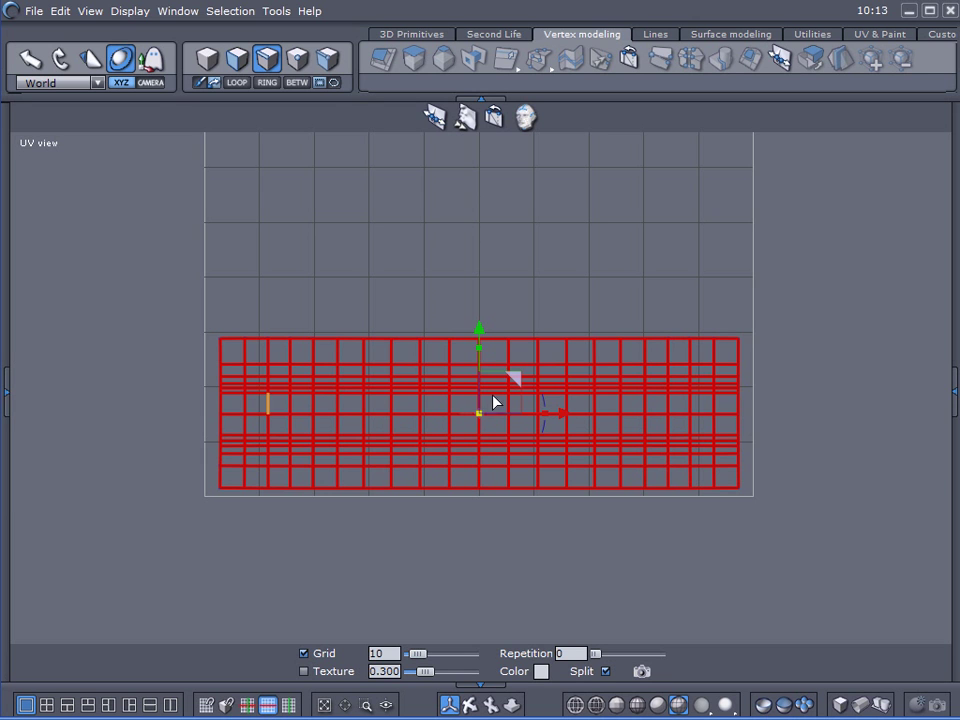
pyautogui.moveTo(698, 411); pyautogui.dragTo(692, 427, button='right')
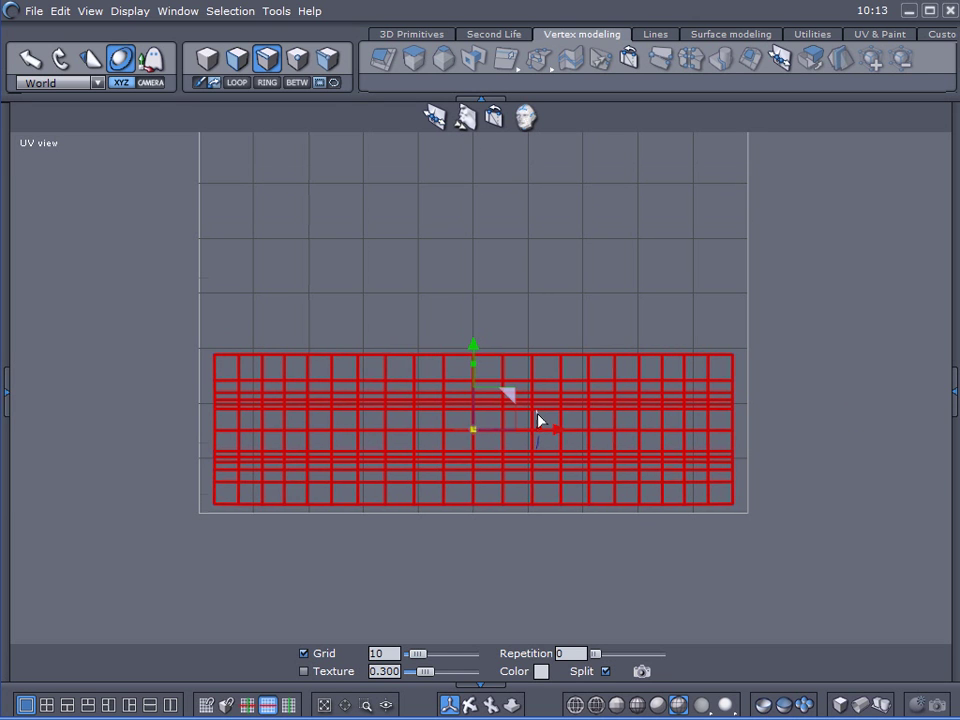
pyautogui.moveTo(540, 433); pyautogui.dragTo(553, 497)
pyautogui.scroll(-1, 629, 478)
pyautogui.scroll(-1, 760, 455)
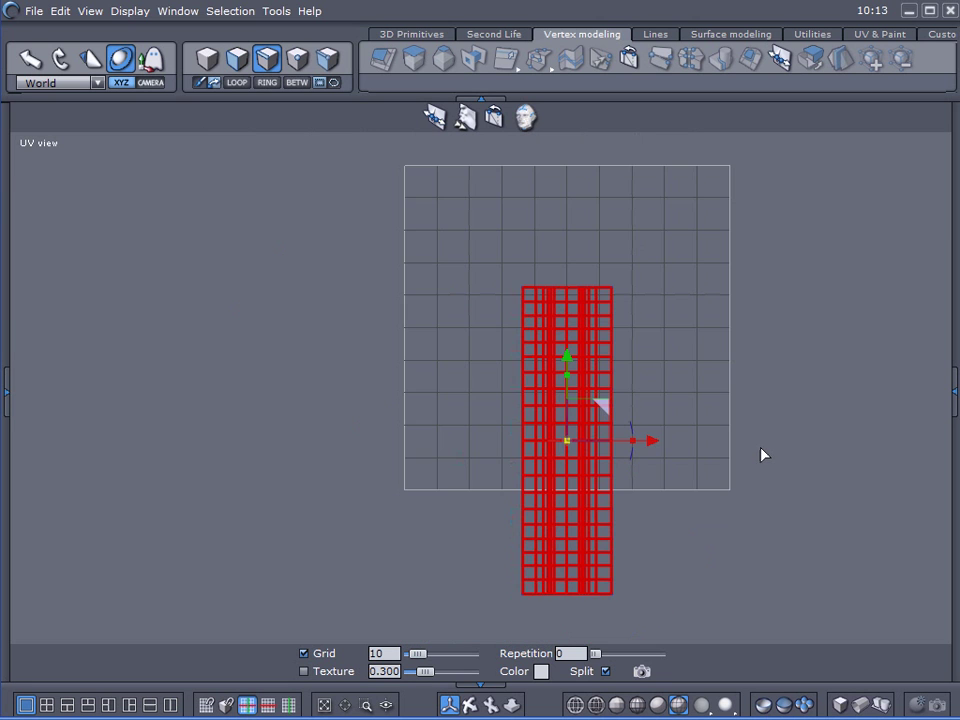
# Move the upright UV strip upward until it lies fully inside the UV square, vertically centred.
pyautogui.moveTo(677, 456); pyautogui.dragTo(673, 488, button='right')
pyautogui.moveTo(563, 389); pyautogui.dragTo(559, 281)
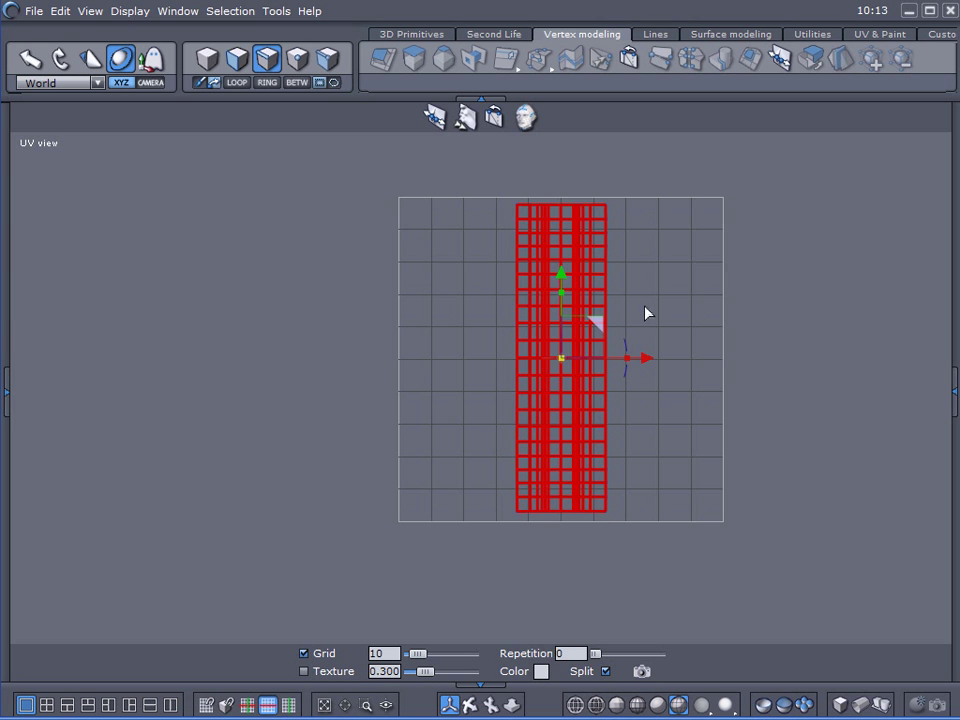
pyautogui.scroll(1, 741, 320)
pyautogui.moveTo(735, 314); pyautogui.dragTo(734, 319, button='right')
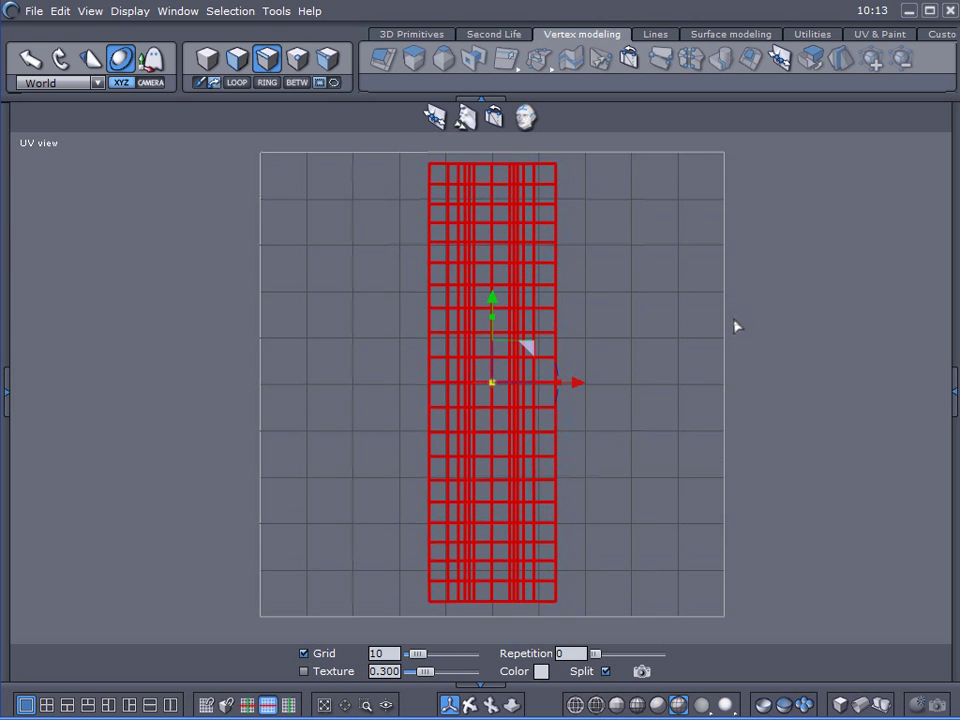
pyautogui.scroll(1, 606, 328)
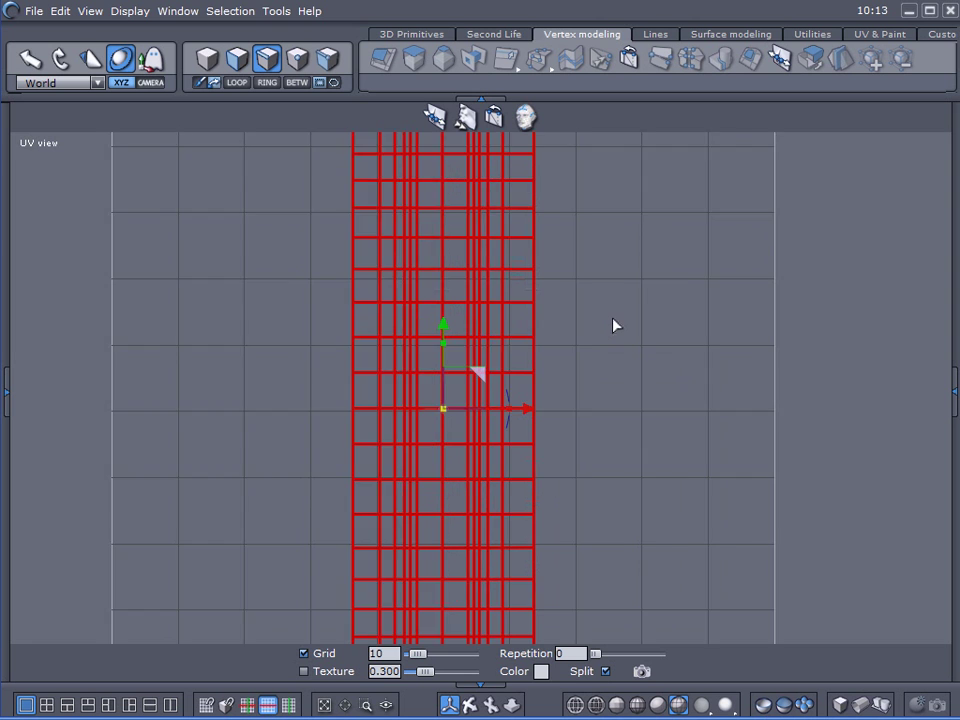
pyautogui.scroll(-1, 615, 326)
pyautogui.moveTo(650, 348); pyautogui.dragTo(652, 346, button='right')
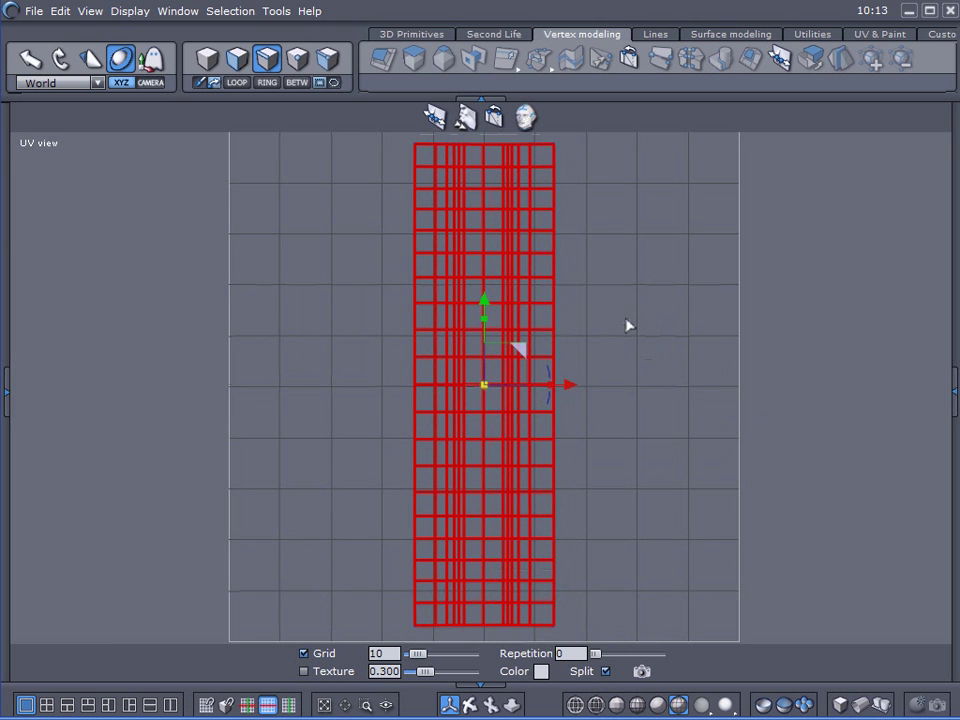
# Rotate the upright UV strip 90 degrees so it lies horizontally inside the UV square, and clear the selection.
pyautogui.moveTo(551, 375); pyautogui.dragTo(468, 347)
pyautogui.hotkey('ctrl', 'z')
pyautogui.scroll(2, 466, 344)
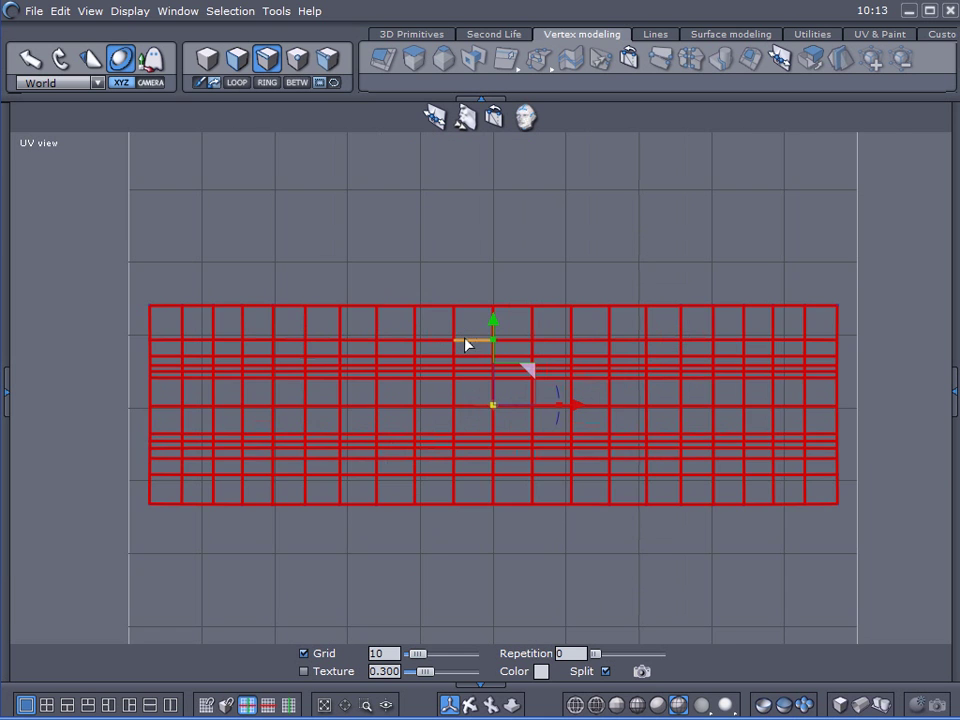
pyautogui.scroll(-1, 469, 343)
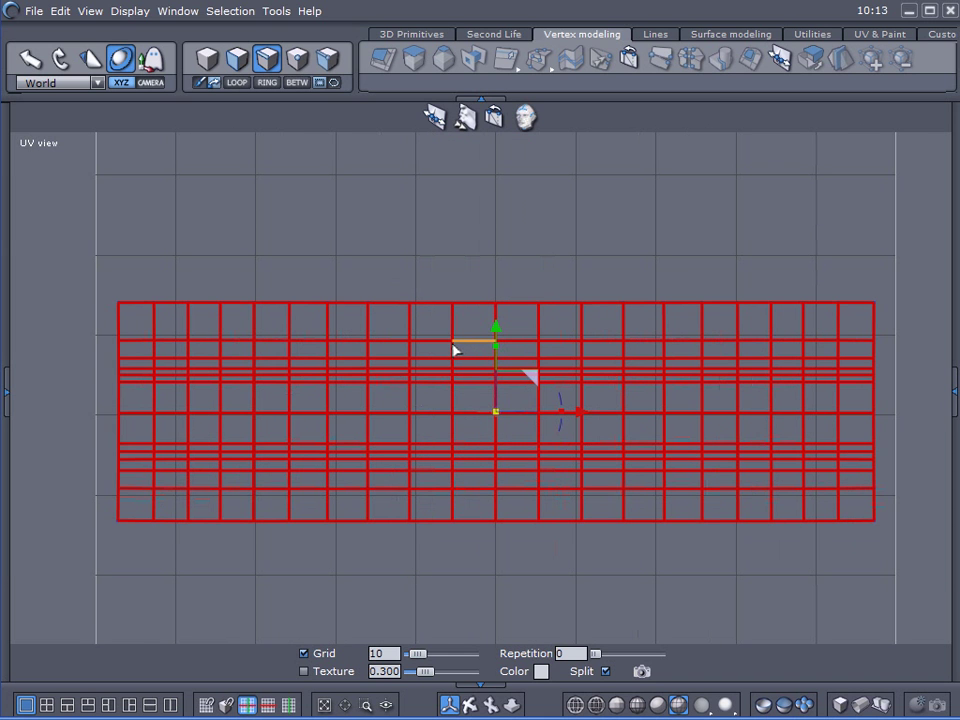
pyautogui.click(910, 332)
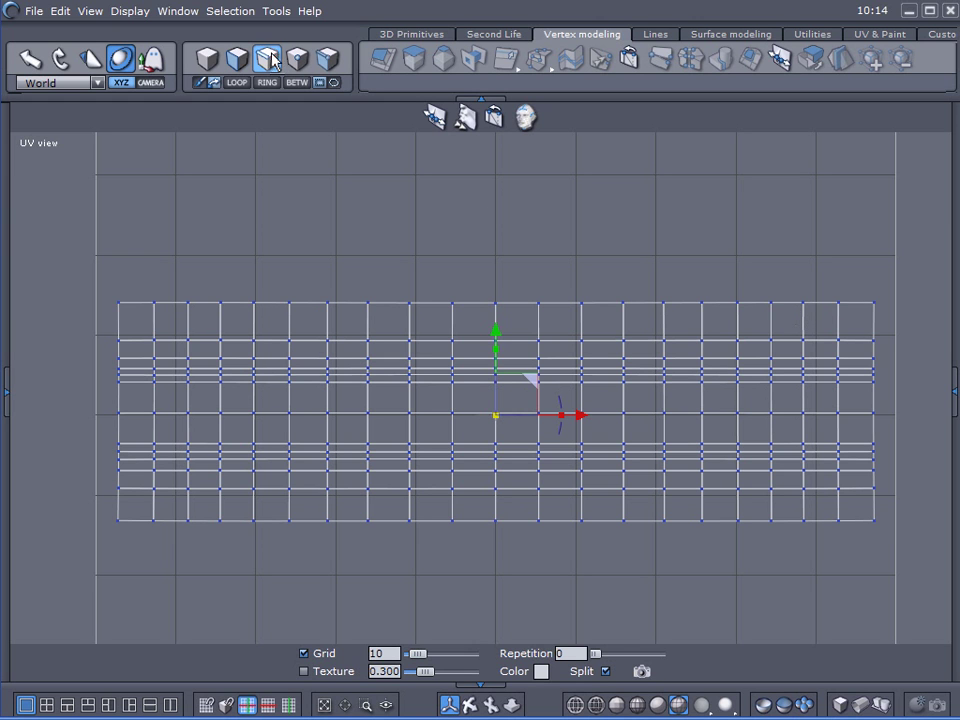
# Shift successively smaller groups of columns at the UV strip's right end slightly outward to even out the column widths.
pyautogui.moveTo(911, 234); pyautogui.dragTo(737, 598)
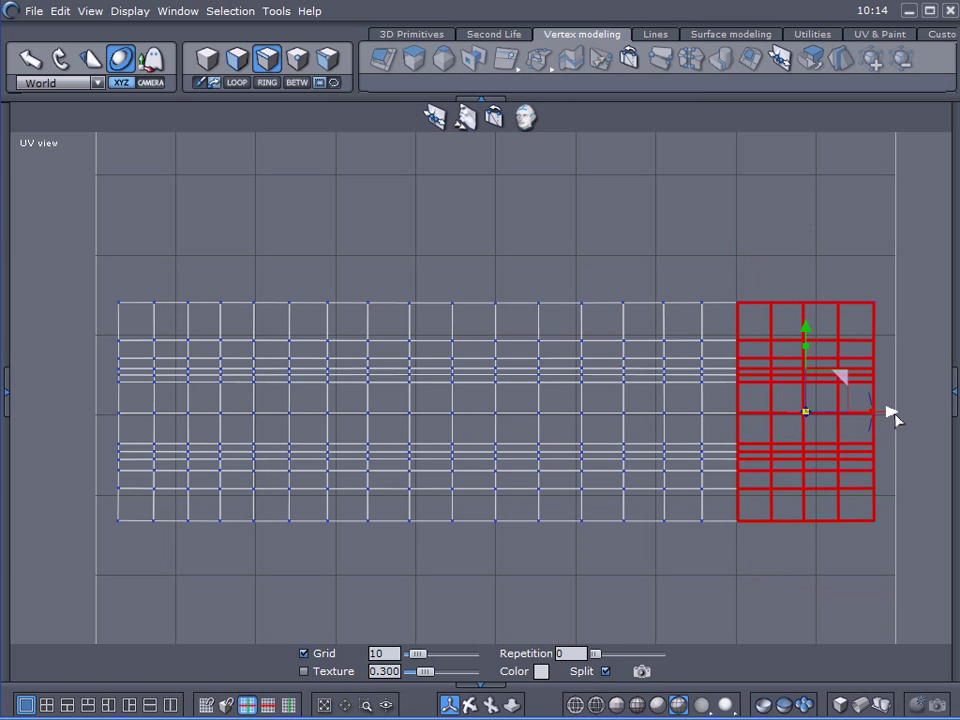
pyautogui.moveTo(897, 419); pyautogui.dragTo(898, 414)
pyautogui.moveTo(905, 267); pyautogui.dragTo(776, 548)
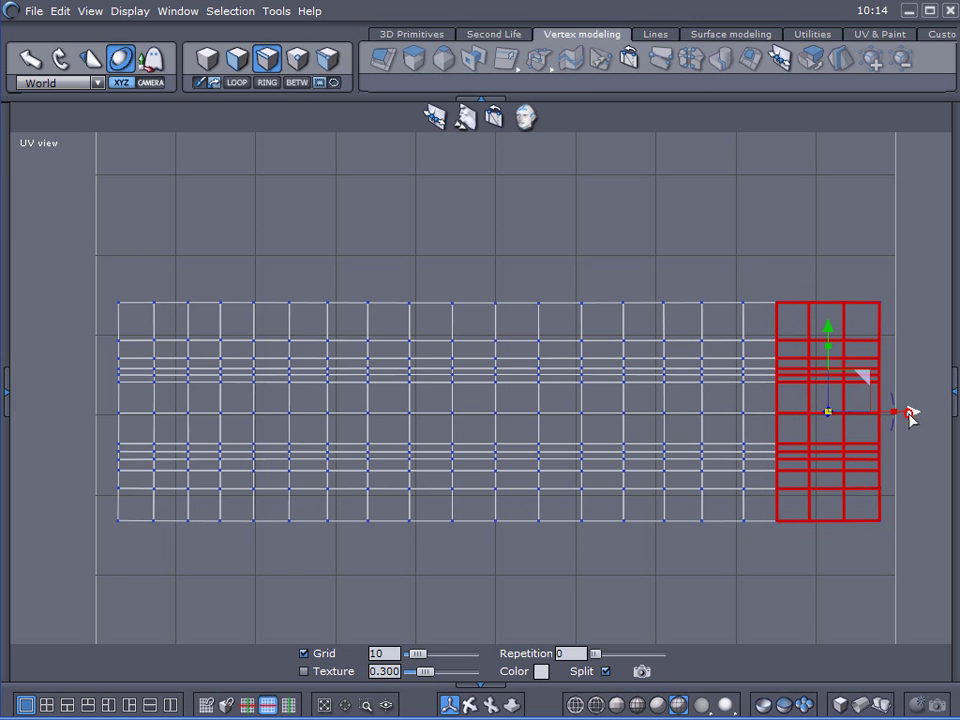
pyautogui.moveTo(906, 414); pyautogui.dragTo(917, 415)
pyautogui.moveTo(933, 266); pyautogui.dragTo(843, 567)
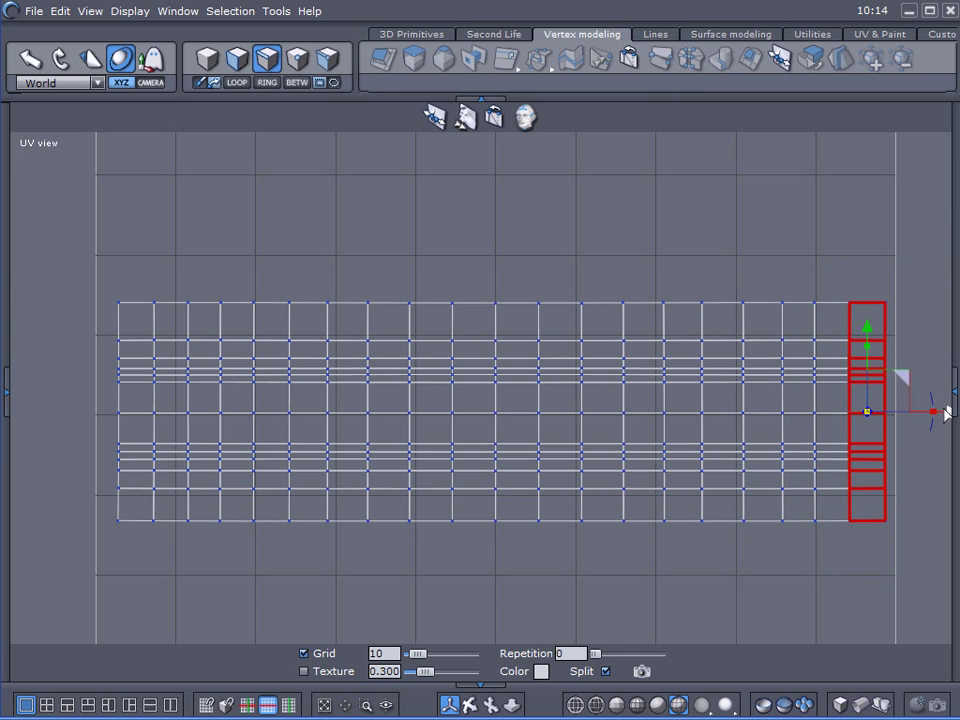
pyautogui.moveTo(950, 413)
pyautogui.mouseDown()
pyautogui.moveTo(958, 413)
pyautogui.moveTo(950, 412)
pyautogui.mouseUp()
pyautogui.moveTo(921, 276); pyautogui.dragTo(810, 536)
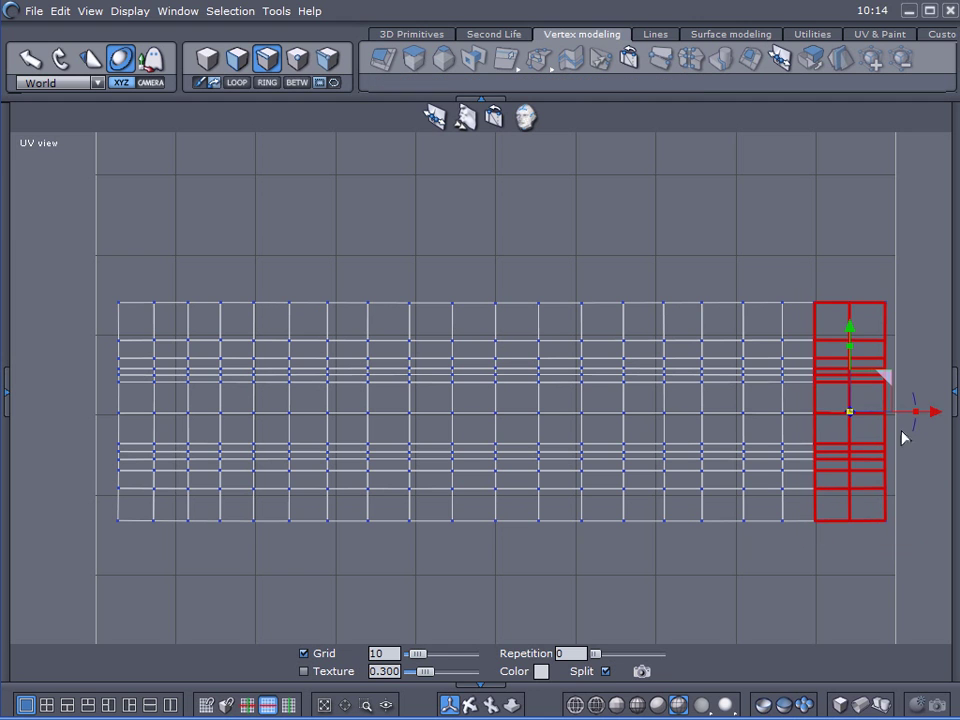
pyautogui.moveTo(936, 411); pyautogui.dragTo(940, 411)
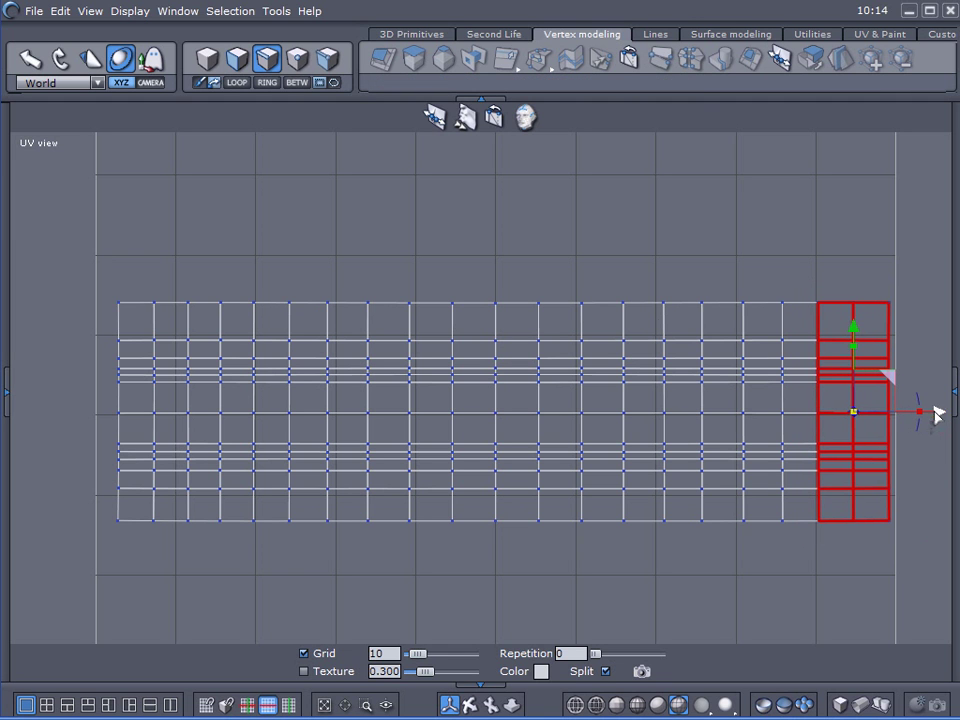
# Select the whole UV strip, move it slightly left to centre it horizontally in the UV square, and deselect it.
pyautogui.click(172, 242)
pyautogui.scroll(-2, 606, 362)
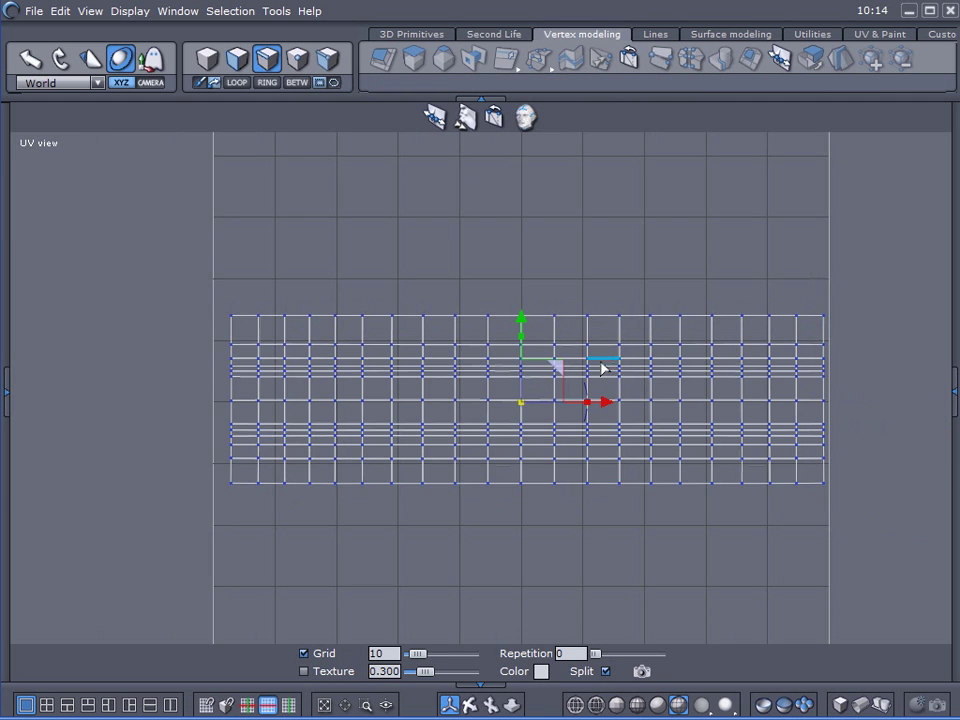
pyautogui.moveTo(193, 257); pyautogui.dragTo(917, 561)
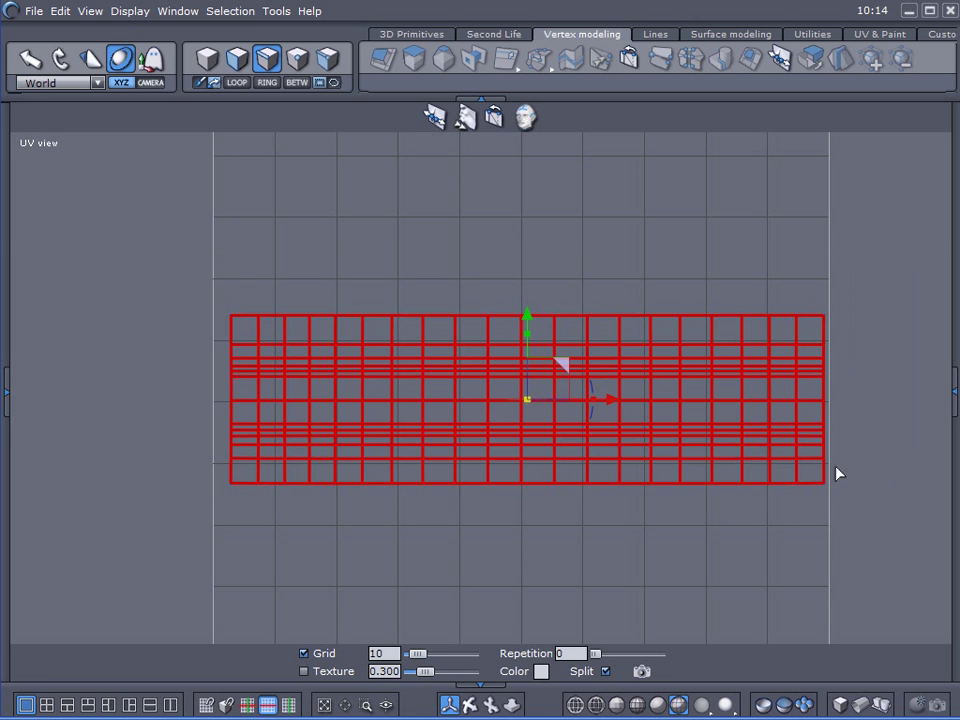
pyautogui.moveTo(613, 401); pyautogui.dragTo(610, 402)
pyautogui.click(90, 394)
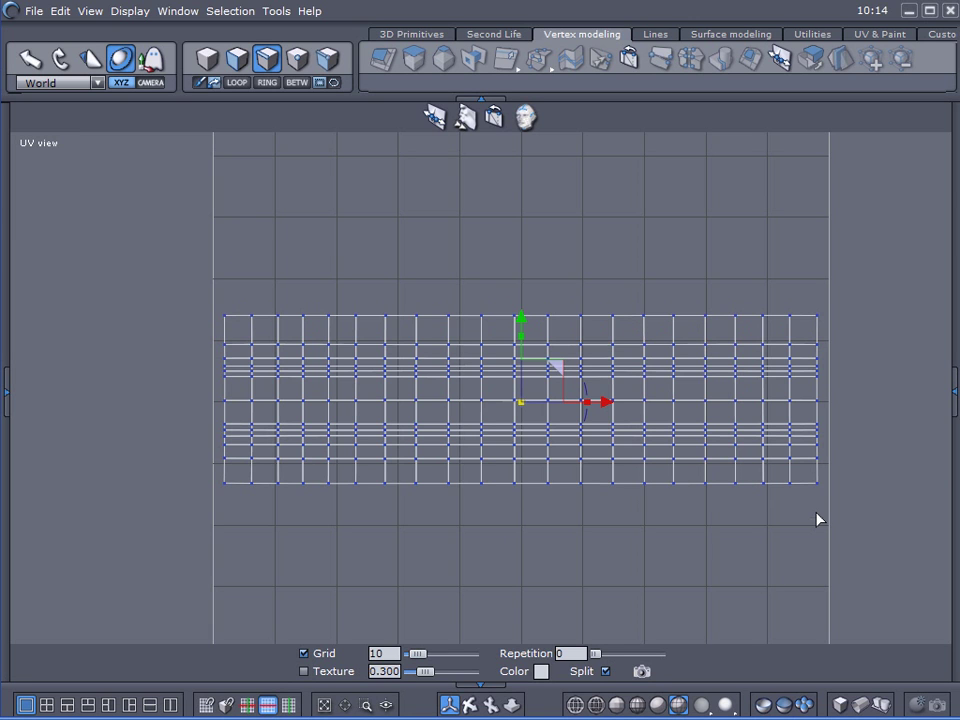
# Export the UV layout as an image named uv tire map to the Desktop, and save the model.
pyautogui.click(643, 673)
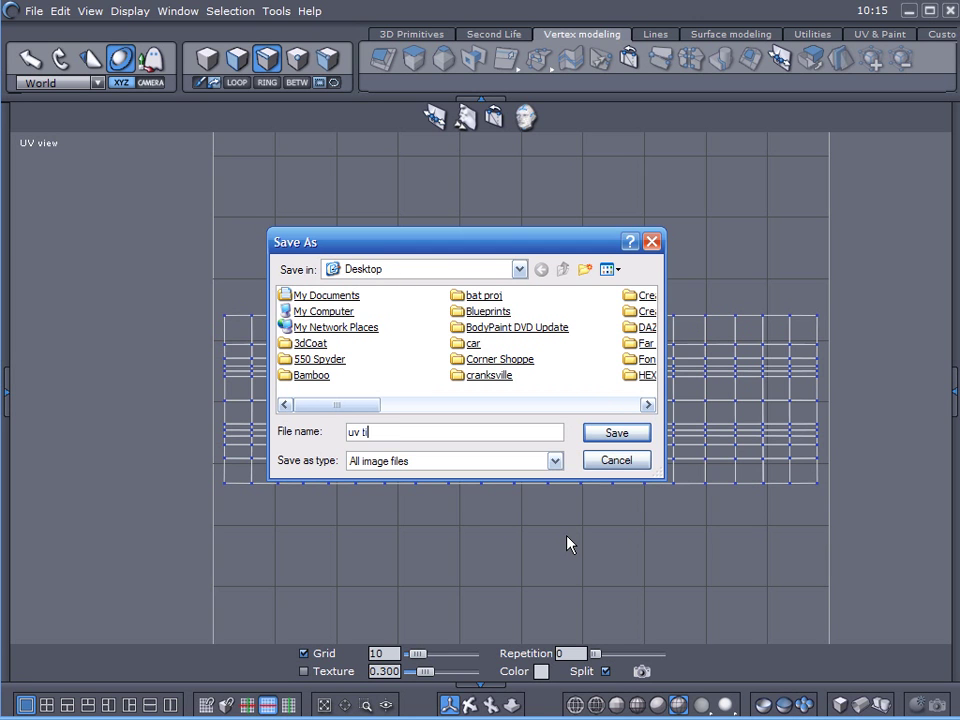
pyautogui.write('uv tire map')
pyautogui.click(628, 434)
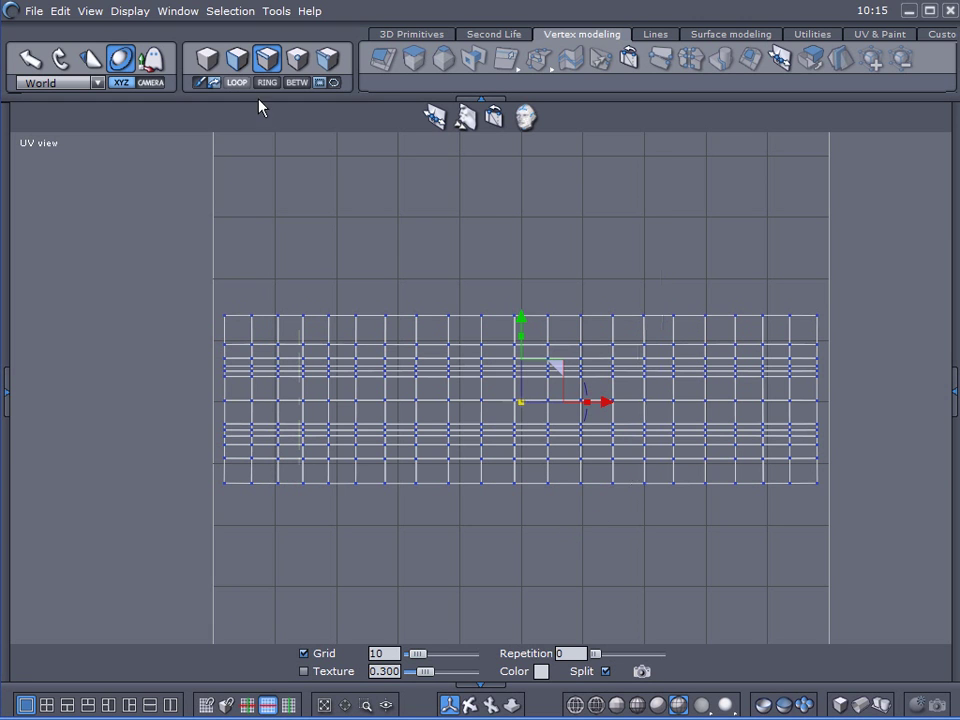
pyautogui.click(36, 12)
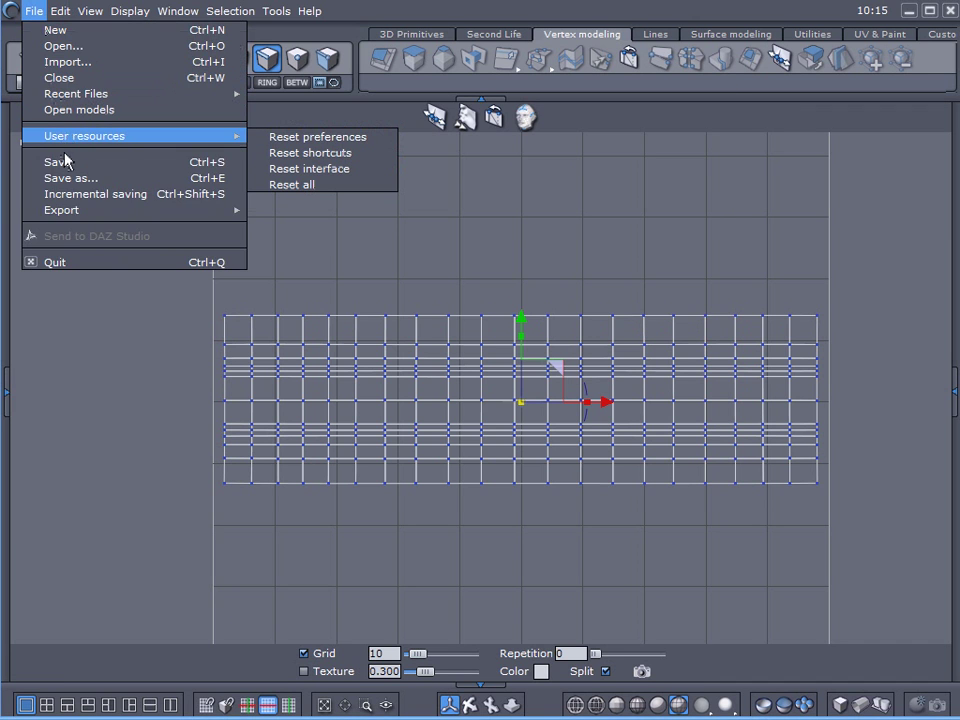
pyautogui.click(66, 163)
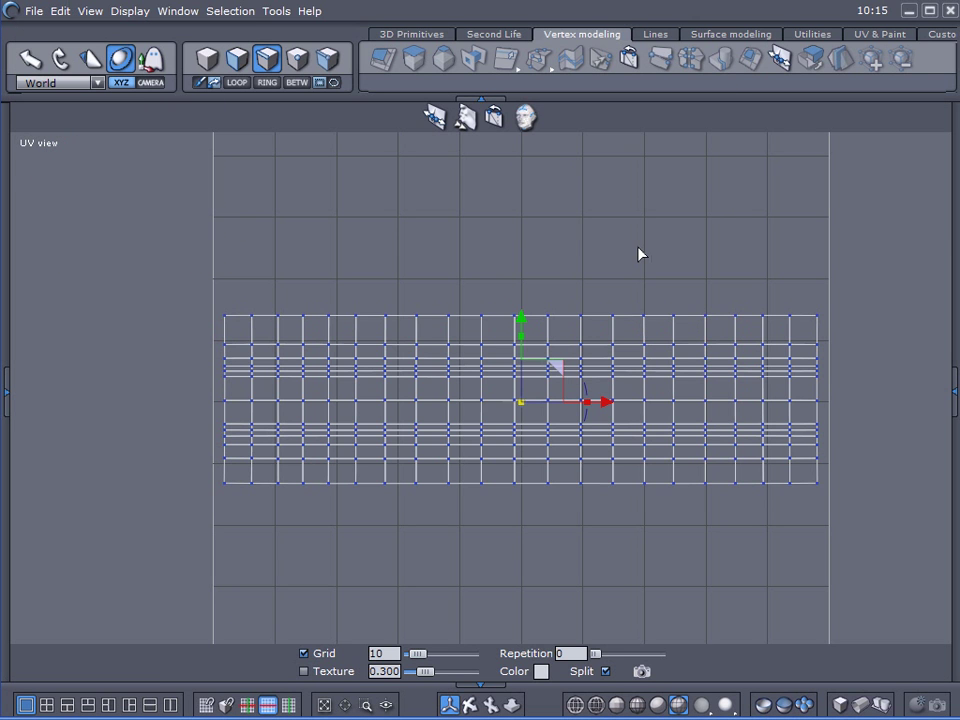